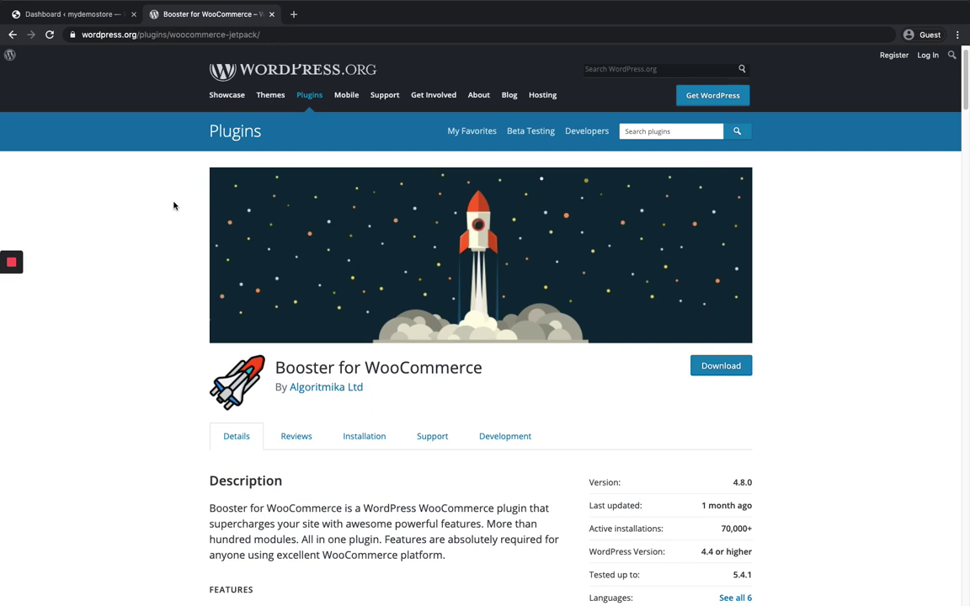
Step: Read the Booster for WooCommerce plugin description, its version details and the Prices & Currencies feature list
scroll(173, 206, down, 3)
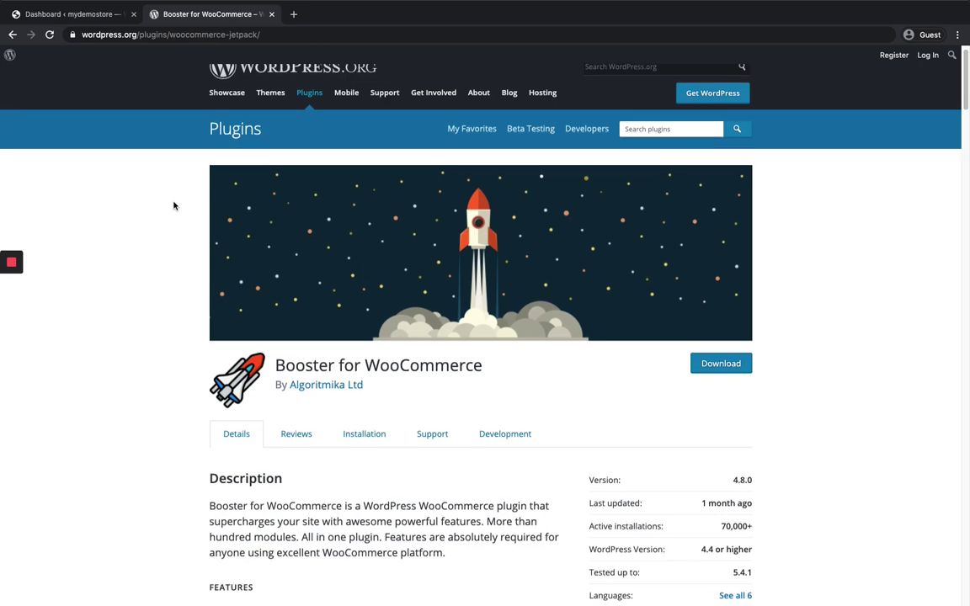
scroll(175, 203, down, 2)
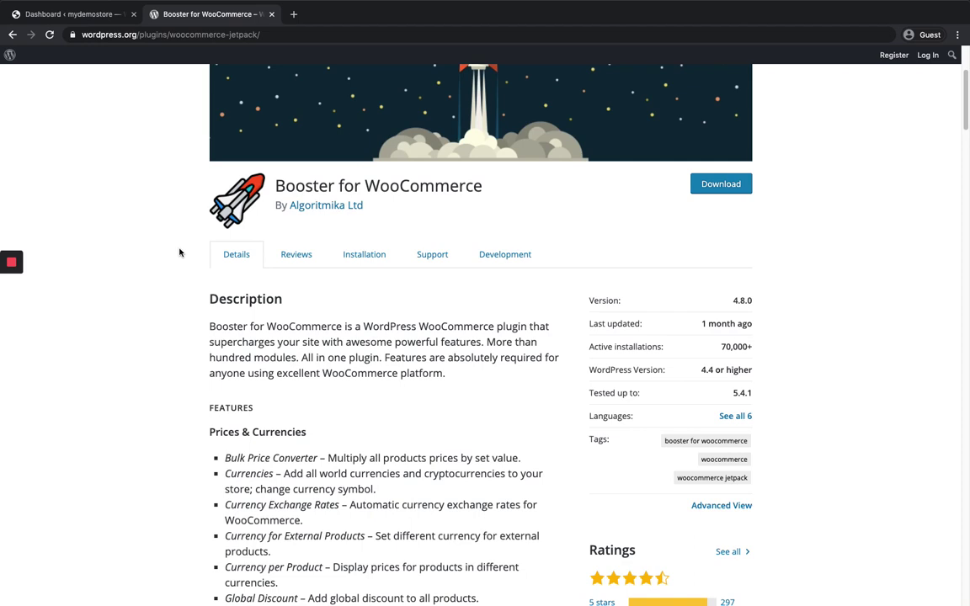
scroll(180, 252, down, 1)
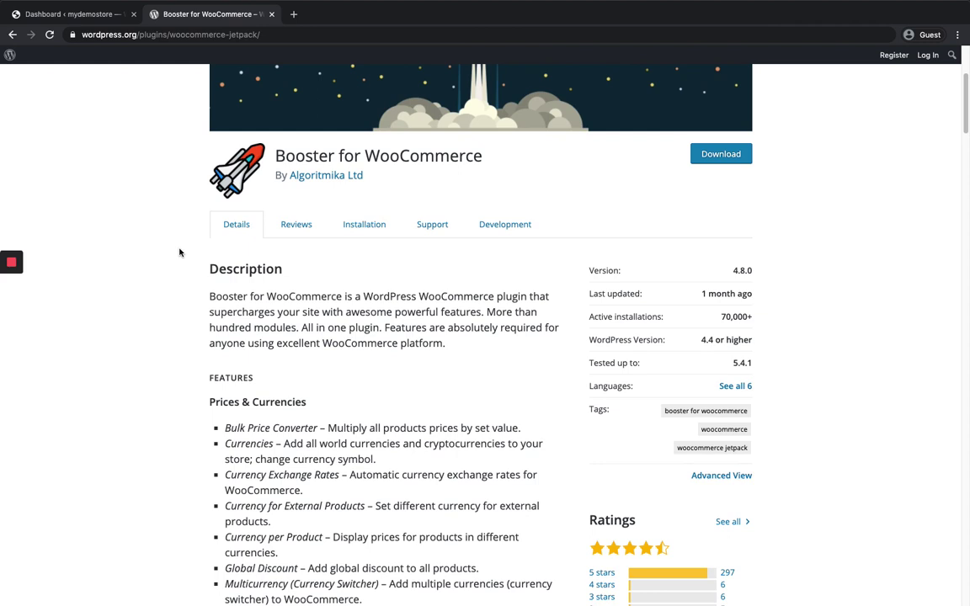
scroll(180, 252, down, 1)
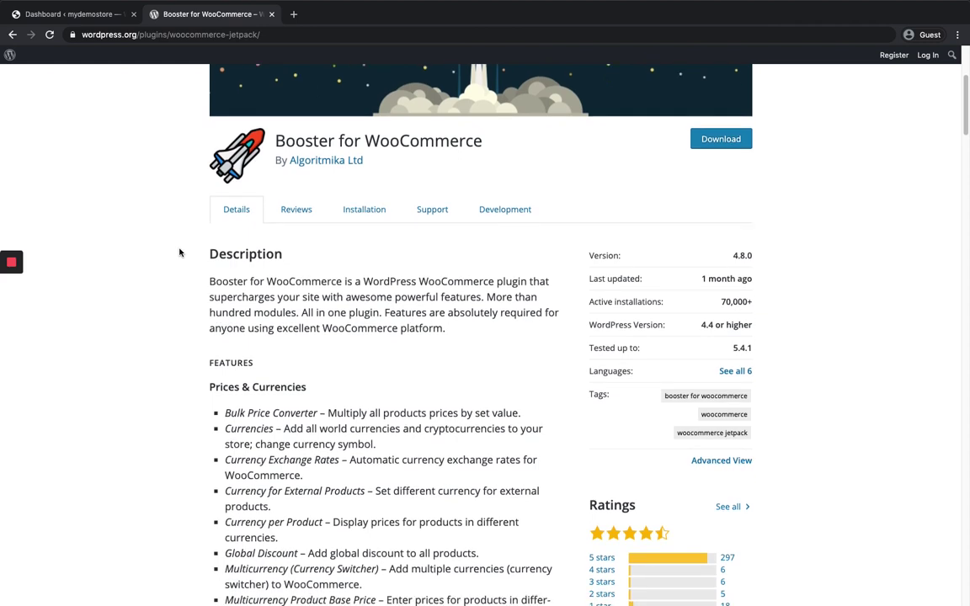
scroll(179, 252, down, 3)
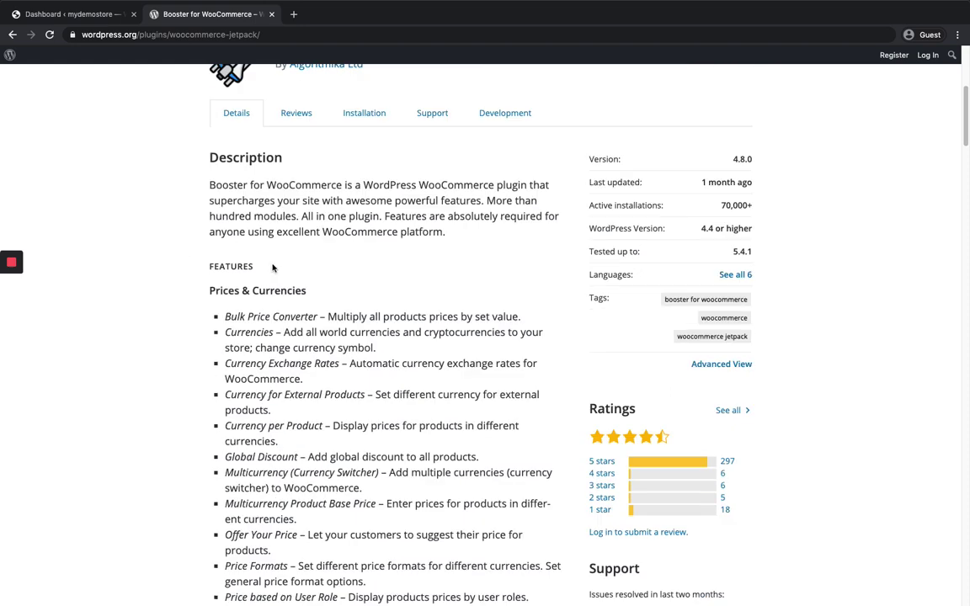
scroll(272, 268, down, 1)
scroll(272, 268, down, 3)
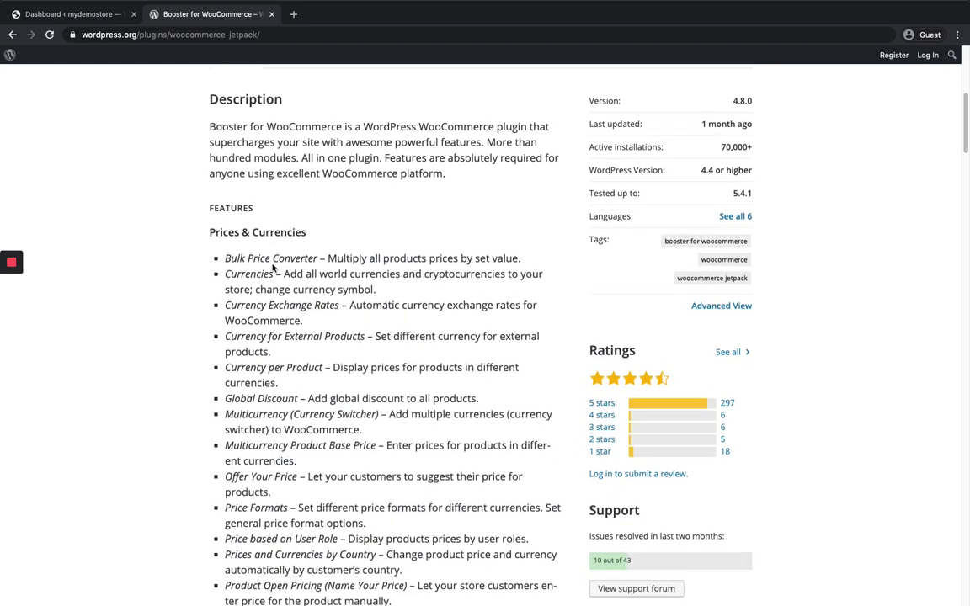
scroll(272, 267, up, 3)
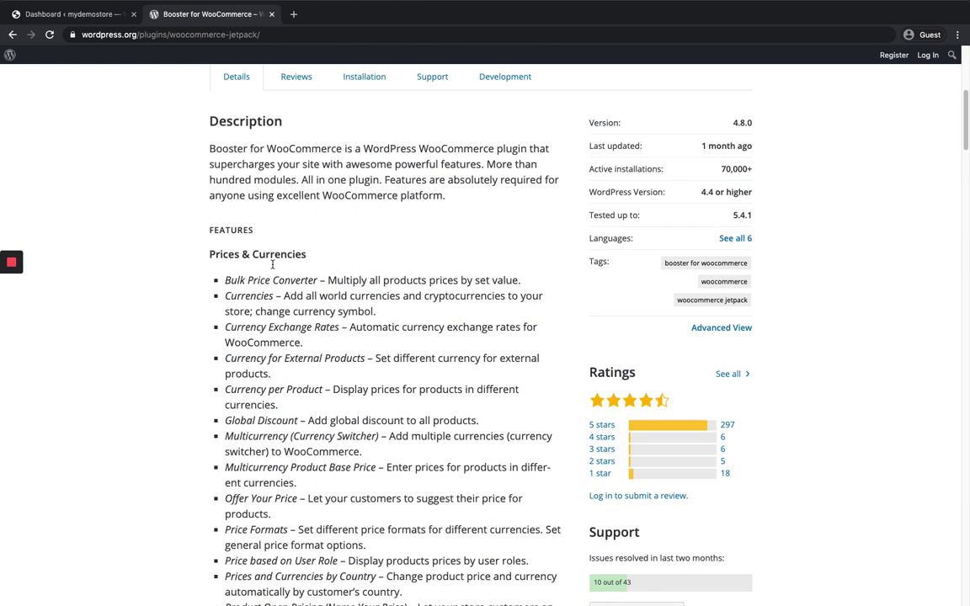
scroll(272, 268, up, 2)
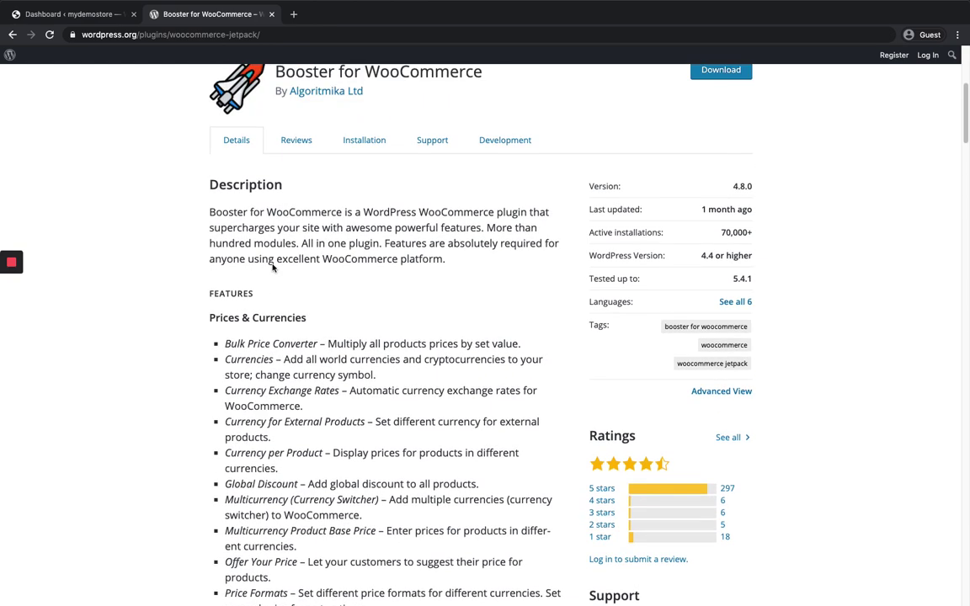
scroll(231, 259, down, 1)
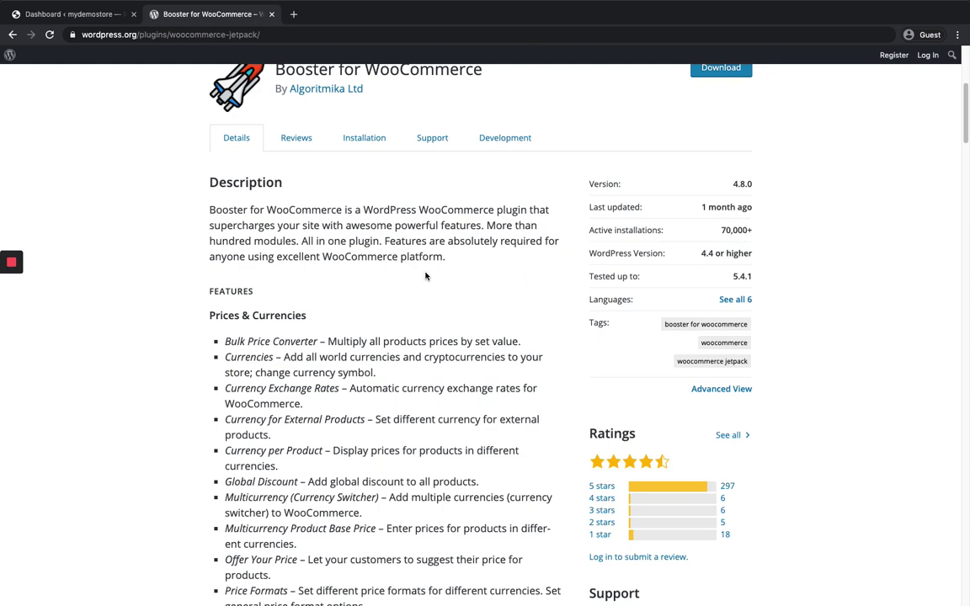
scroll(425, 276, down, 5)
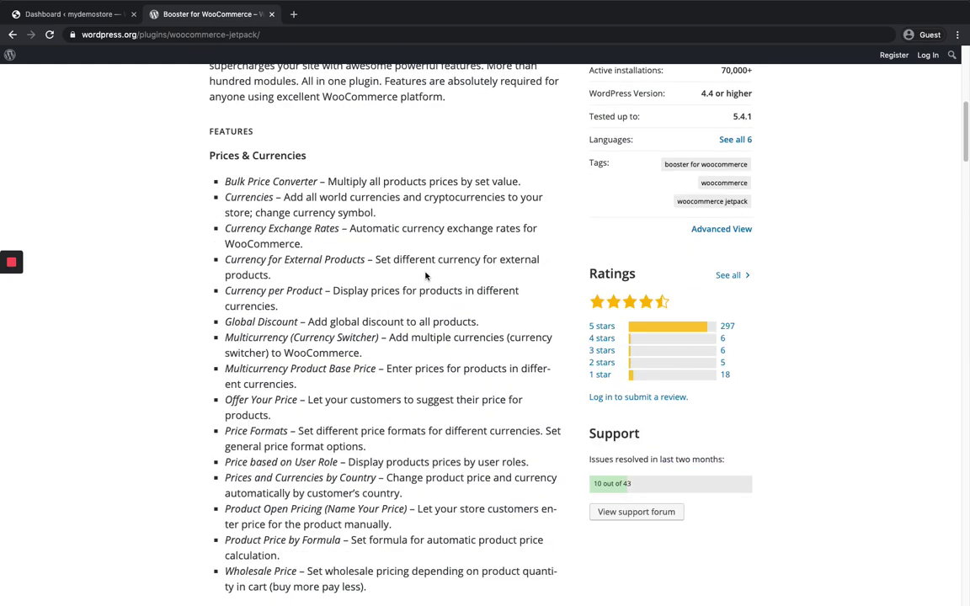
scroll(241, 314, down, 1)
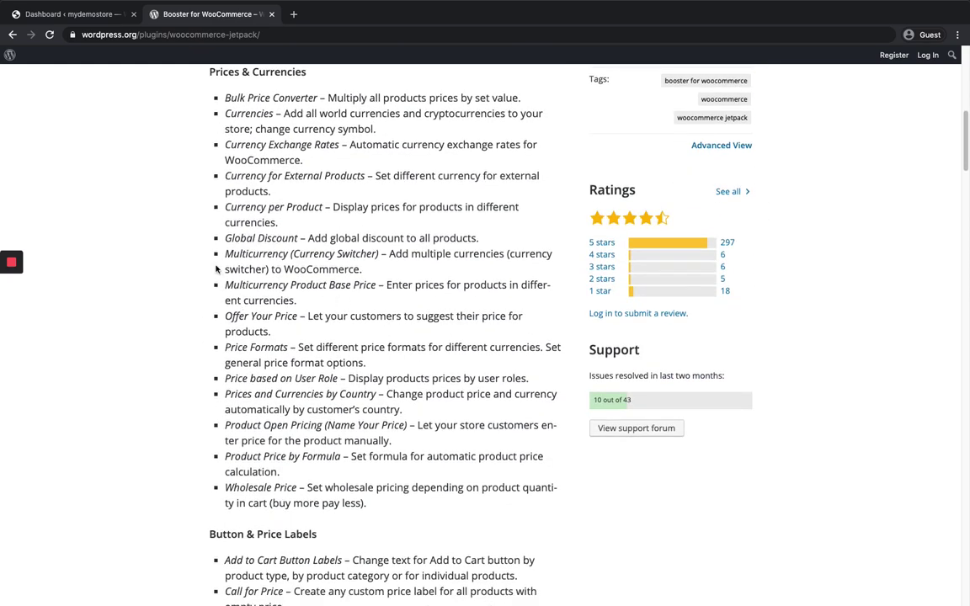
scroll(272, 262, up, 1)
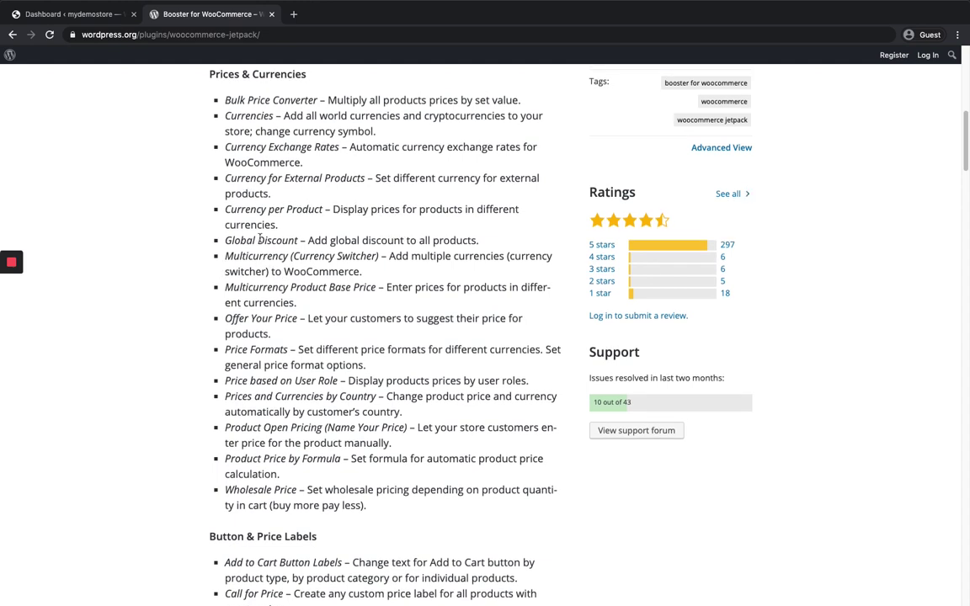
scroll(284, 293, up, 1)
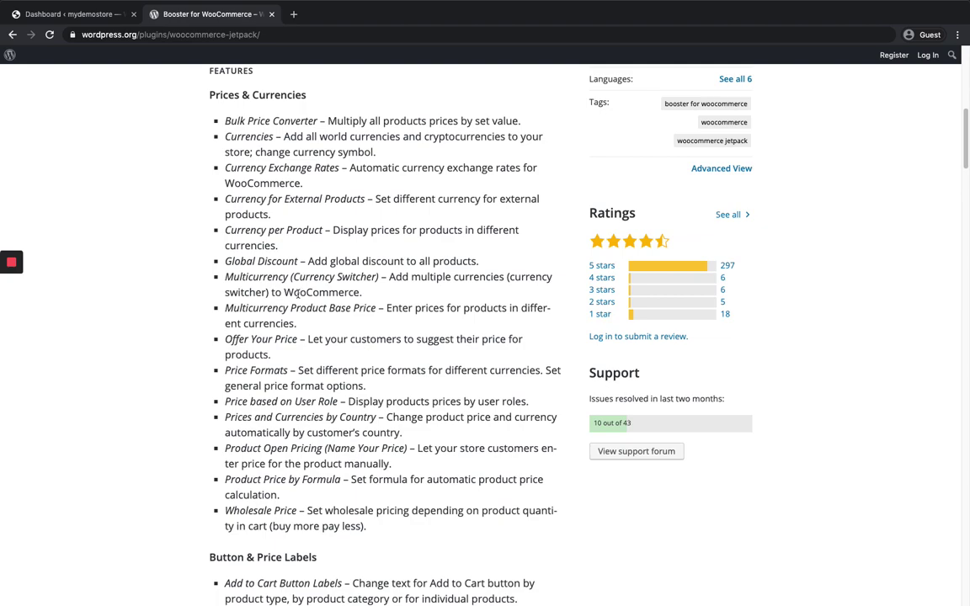
Step: Review the other plugin feature categories, from Button & Price Labels through Shipping & Orders, and return to the plugin's header
scroll(321, 323, down, 1)
scroll(321, 323, down, 15)
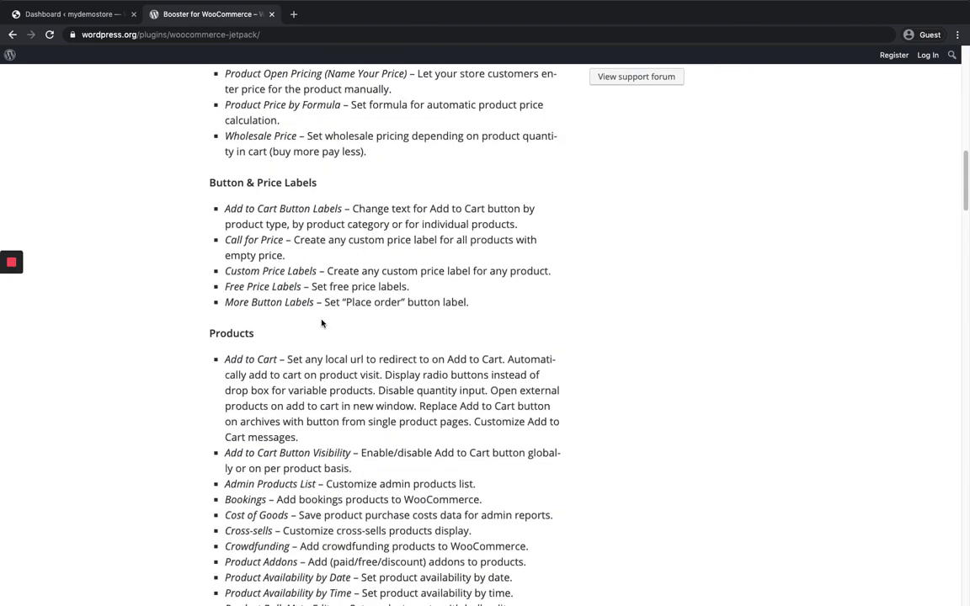
scroll(323, 314, down, 10)
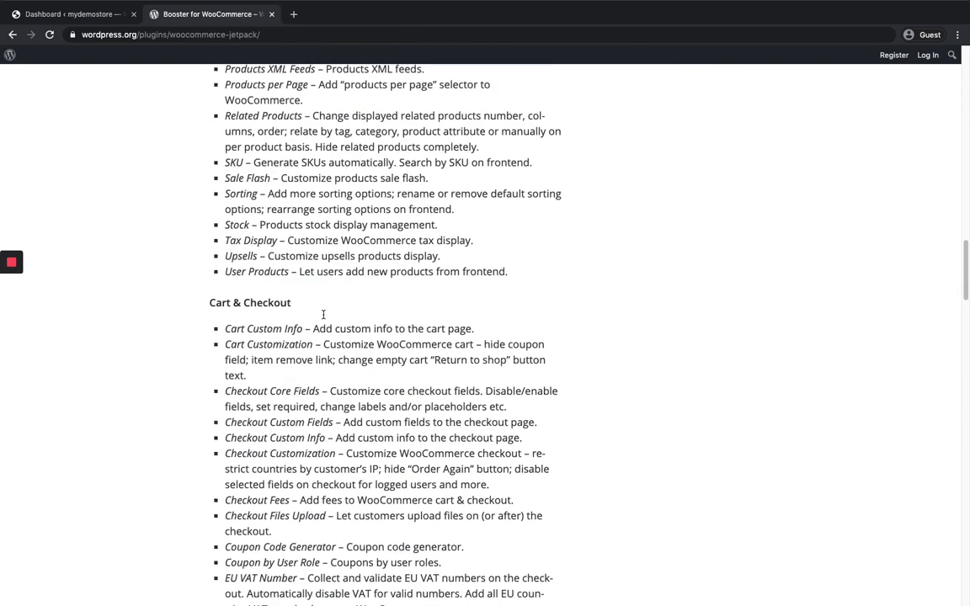
scroll(304, 324, down, 1)
scroll(303, 323, down, 10)
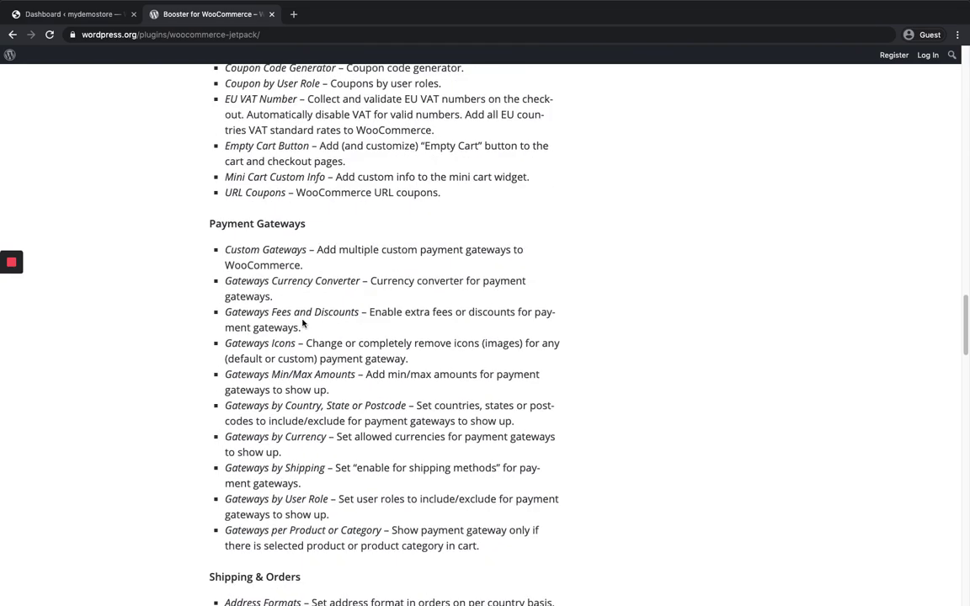
scroll(303, 323, down, 2)
scroll(303, 325, down, 2)
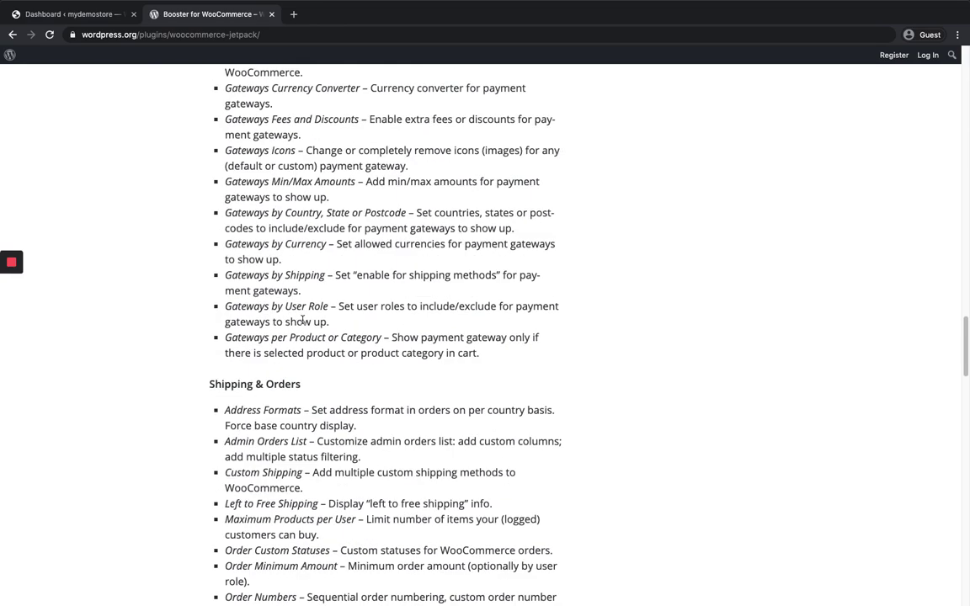
scroll(303, 320, up, 20)
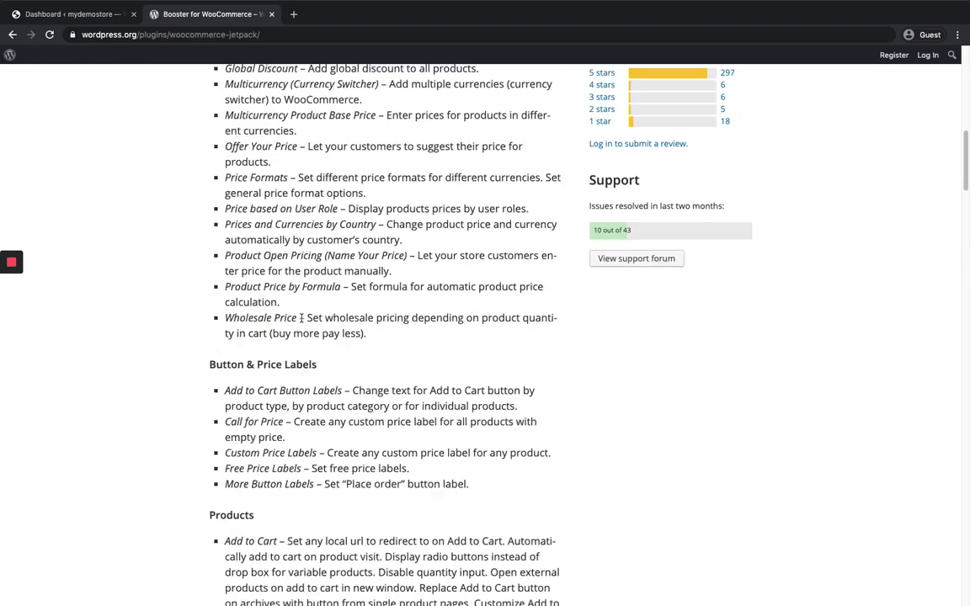
scroll(302, 321, up, 5)
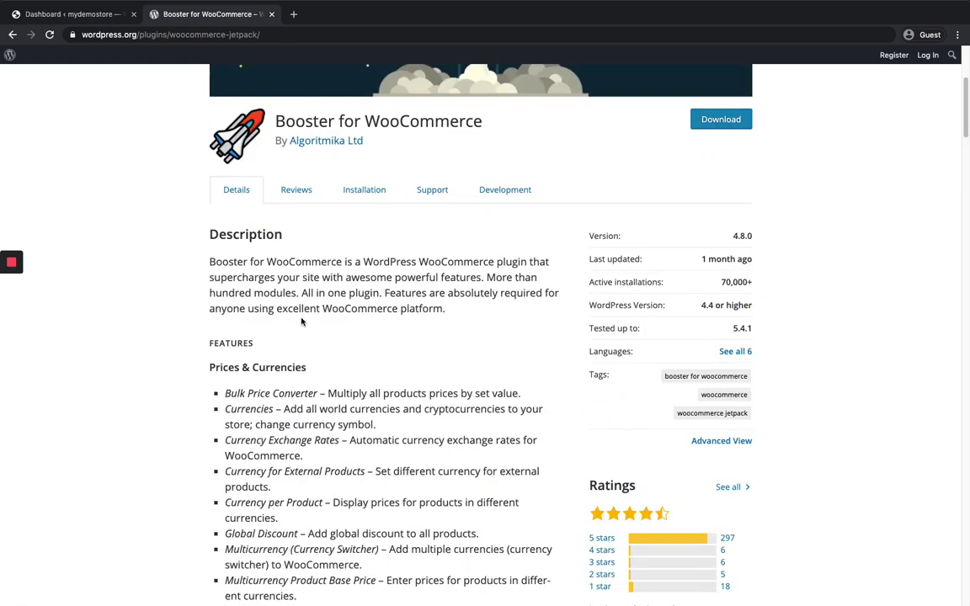
scroll(302, 321, up, 3)
scroll(302, 321, down, 1)
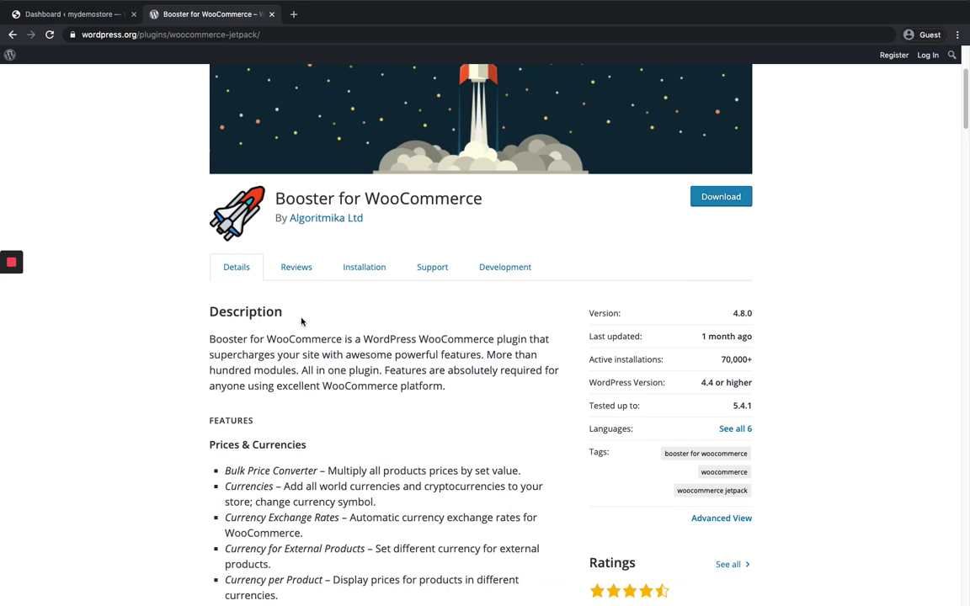
scroll(301, 321, up, 2)
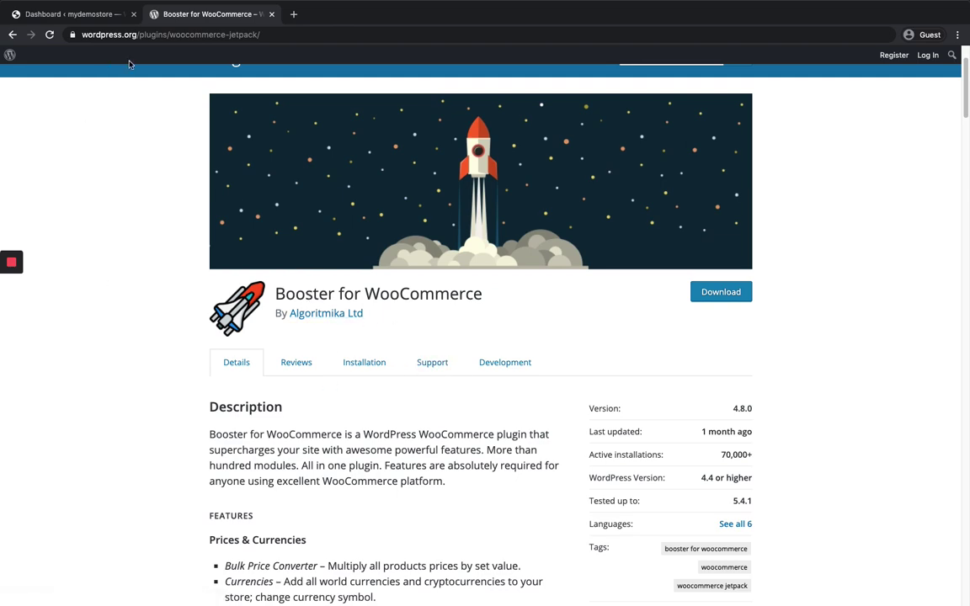
Step: In the mydemostore WordPress admin, search the plugins available to add for "booster for woocommerce"
click(76, 15)
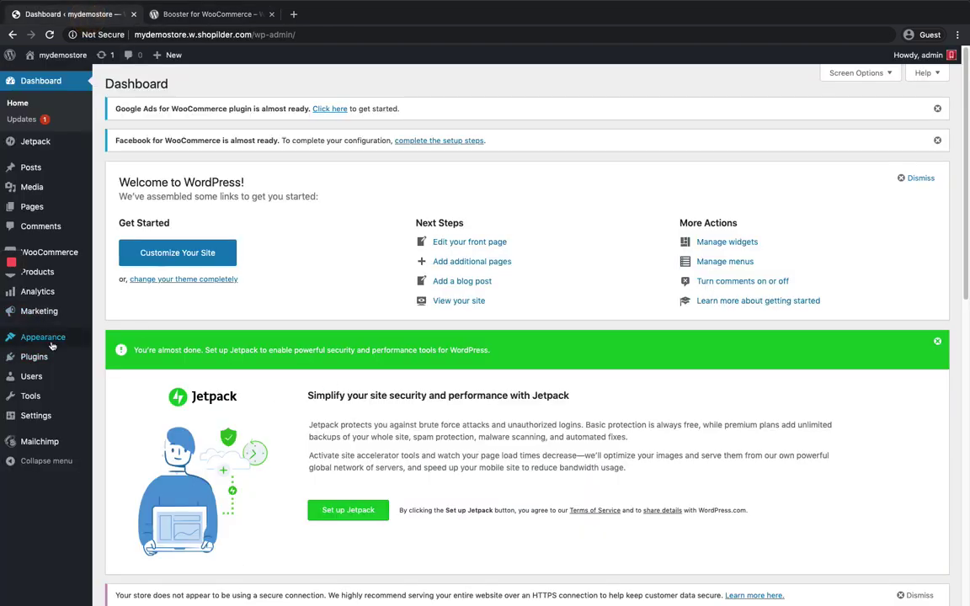
mouse_move(42, 358)
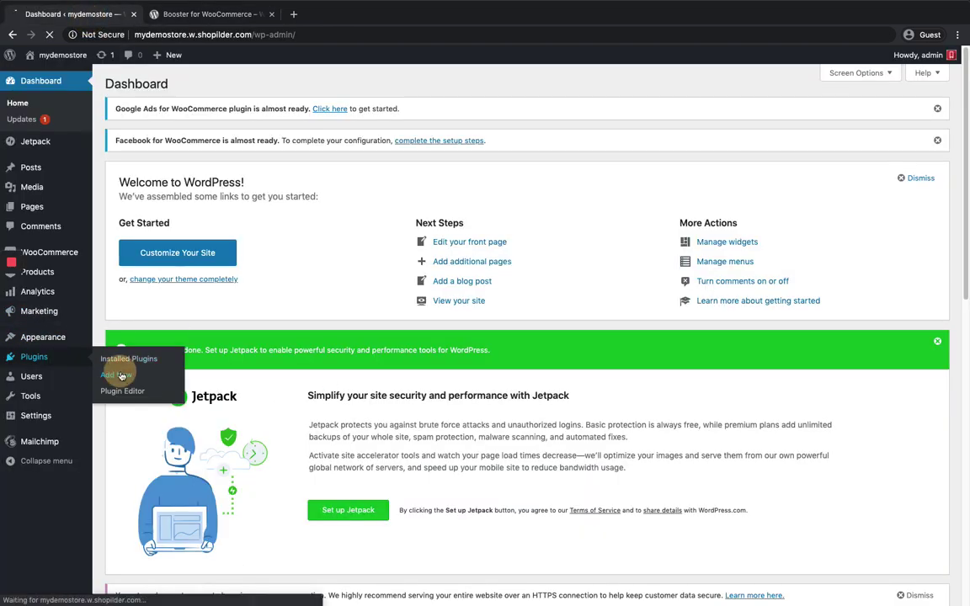
click(118, 376)
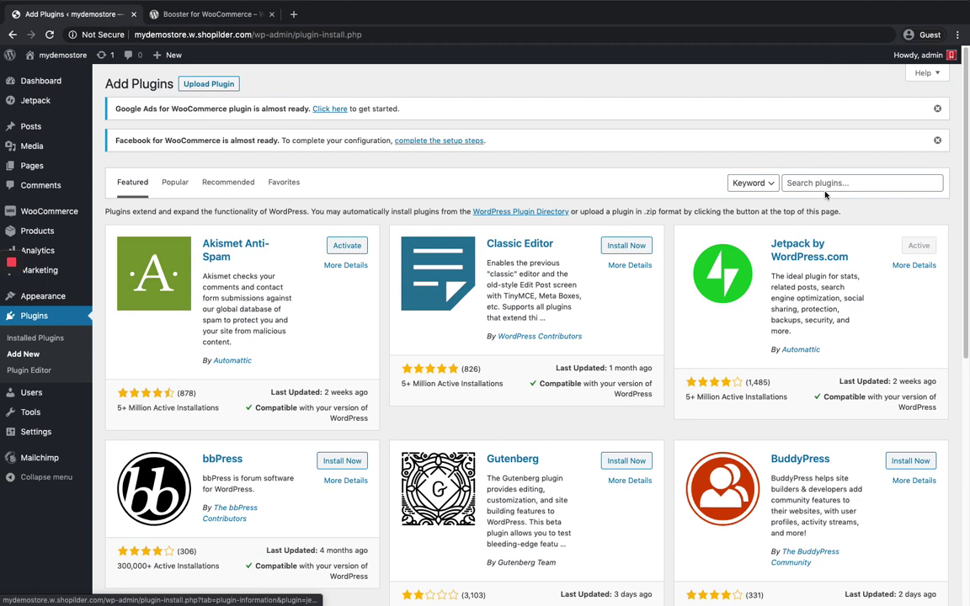
click(834, 184)
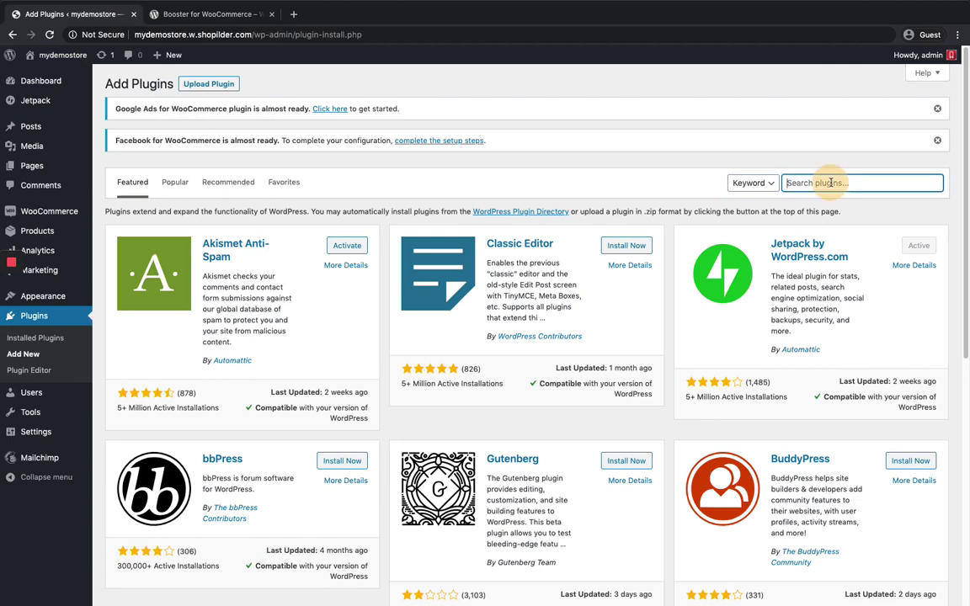
text(booster)
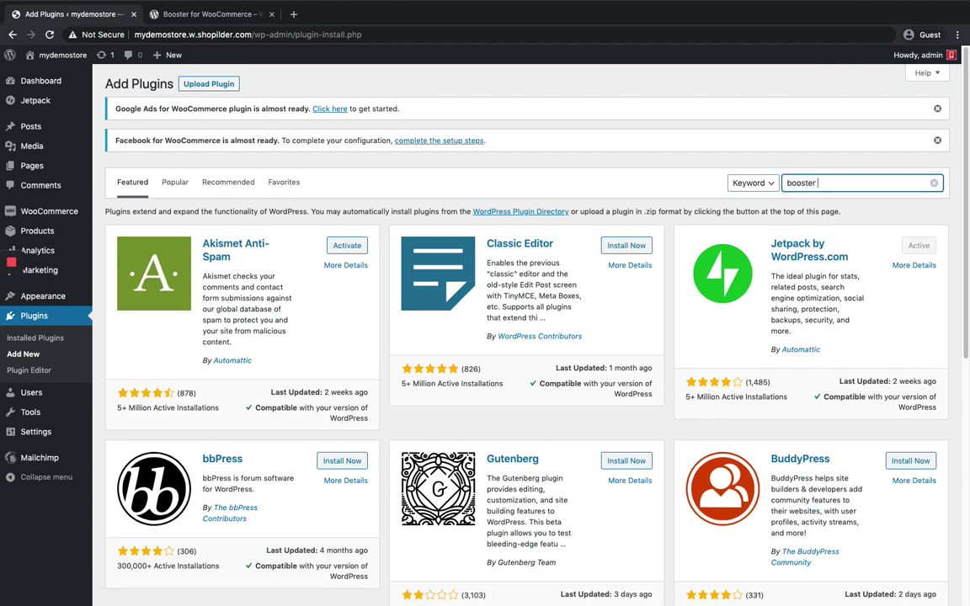
text( for woocommerce)
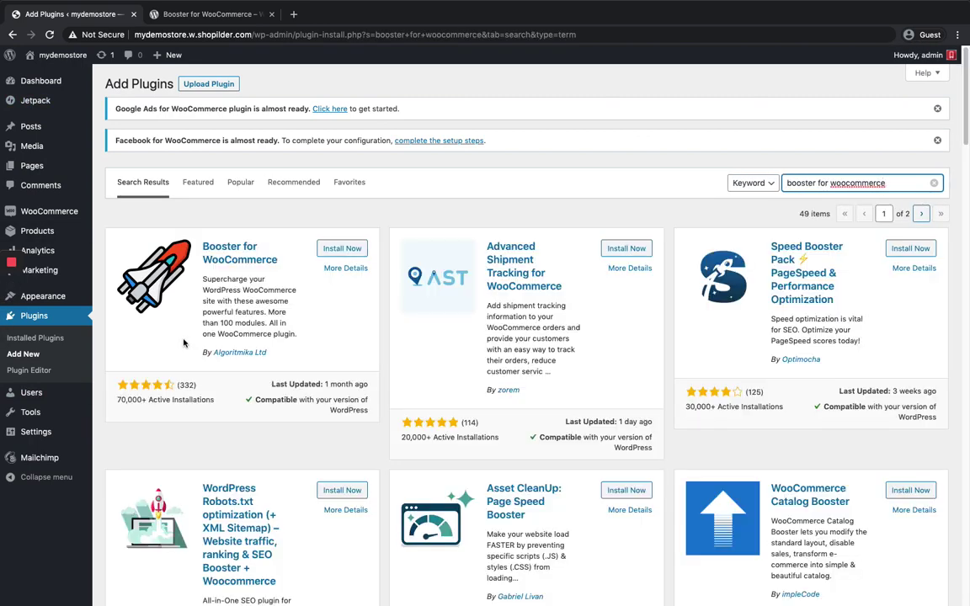
Step: Install and activate the Booster for WooCommerce plugin, and open its settings
click(354, 251)
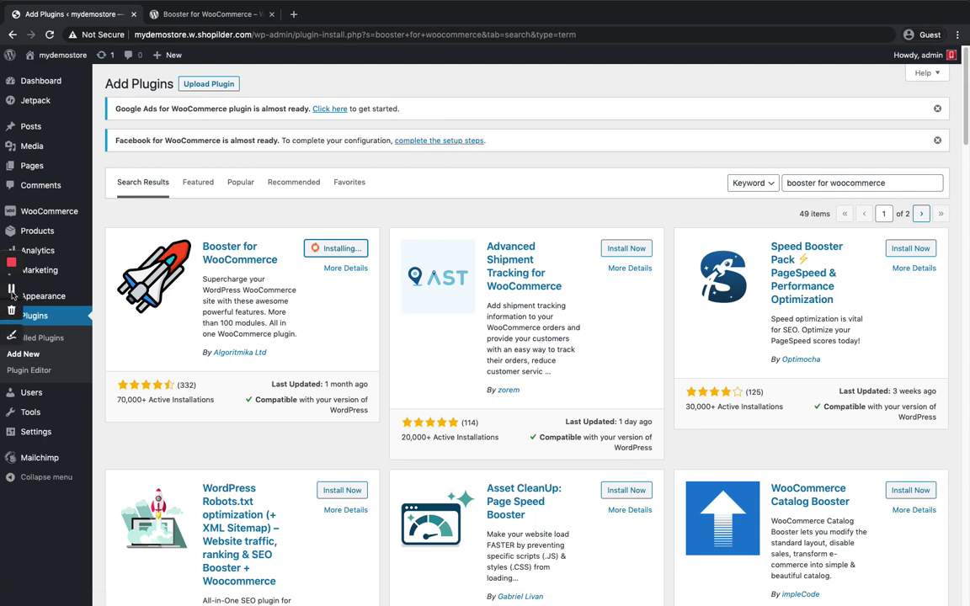
click(332, 250)
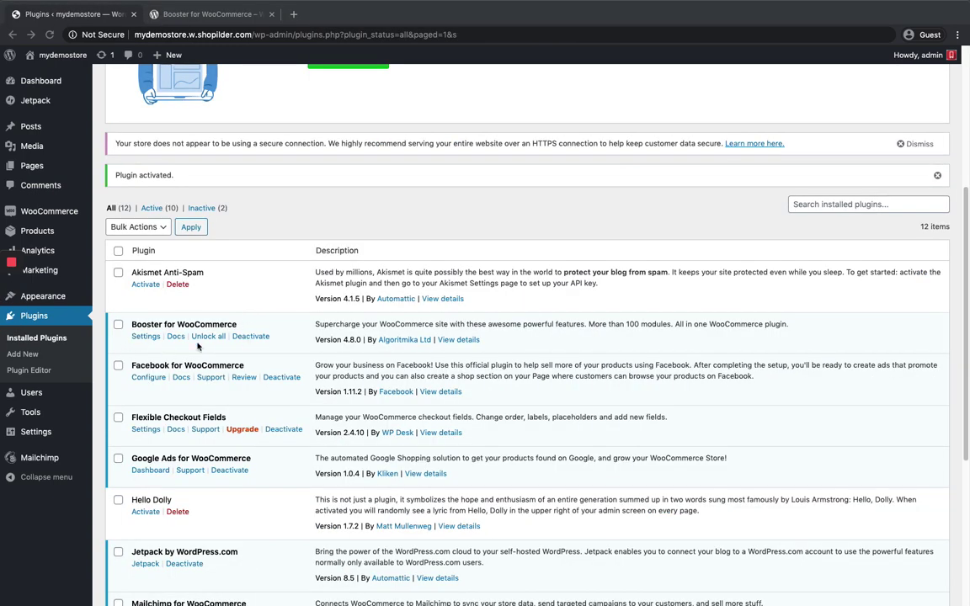
click(144, 337)
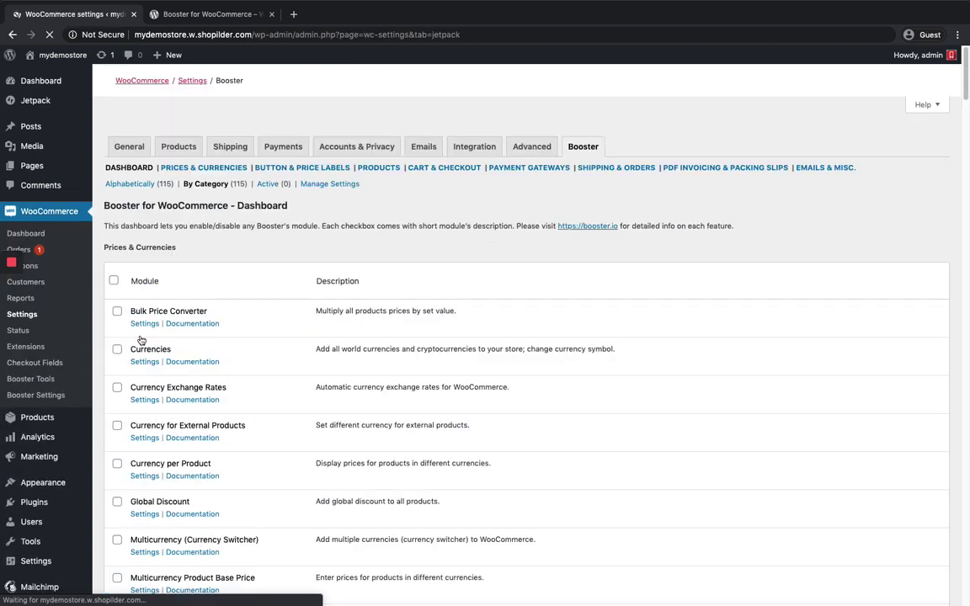
Step: Look through the Prices & Currencies modules on the Booster dashboard and open the settings of Multicurrency Product Base Price
scroll(266, 347, down, 1)
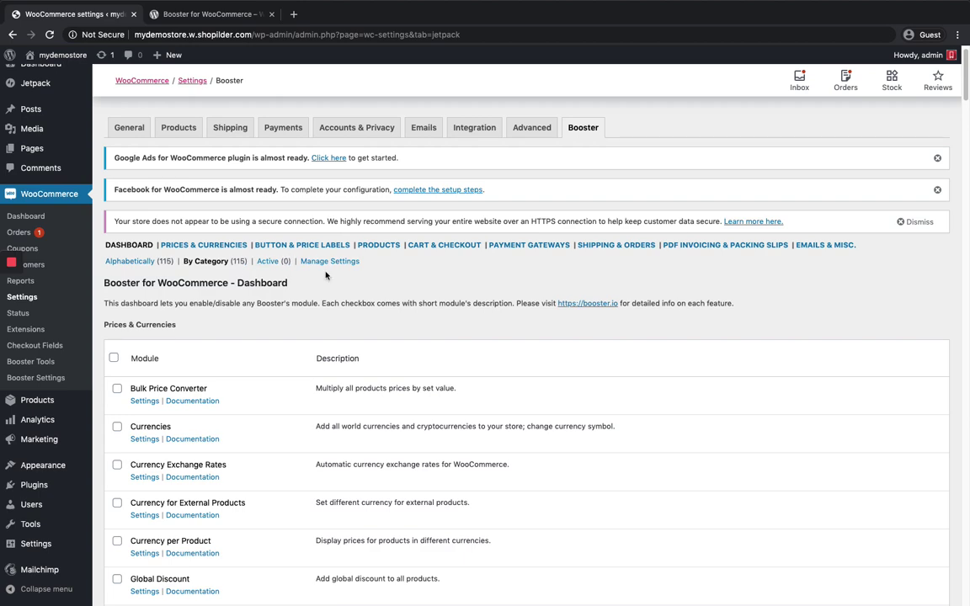
scroll(207, 261, down, 1)
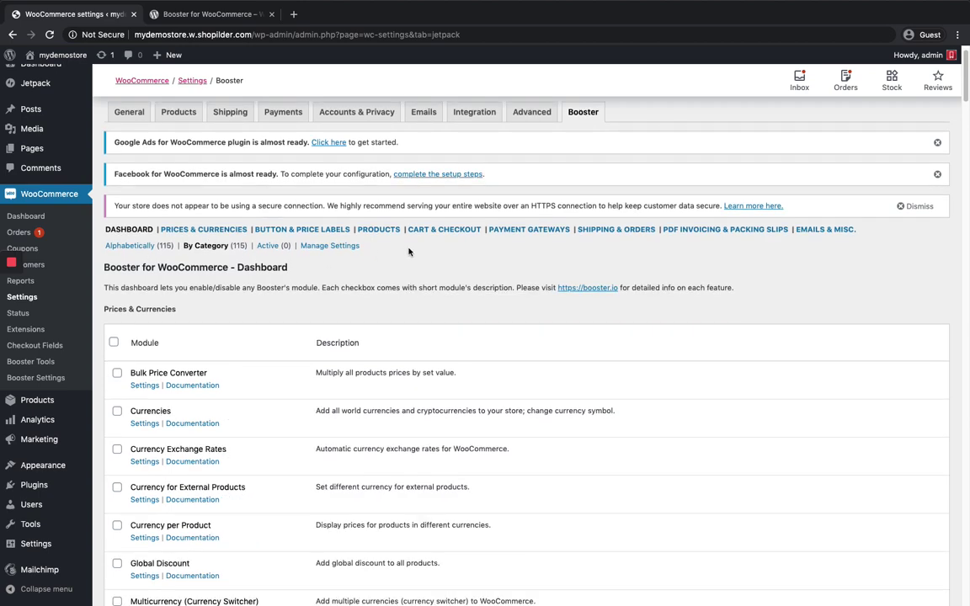
scroll(505, 236, down, 5)
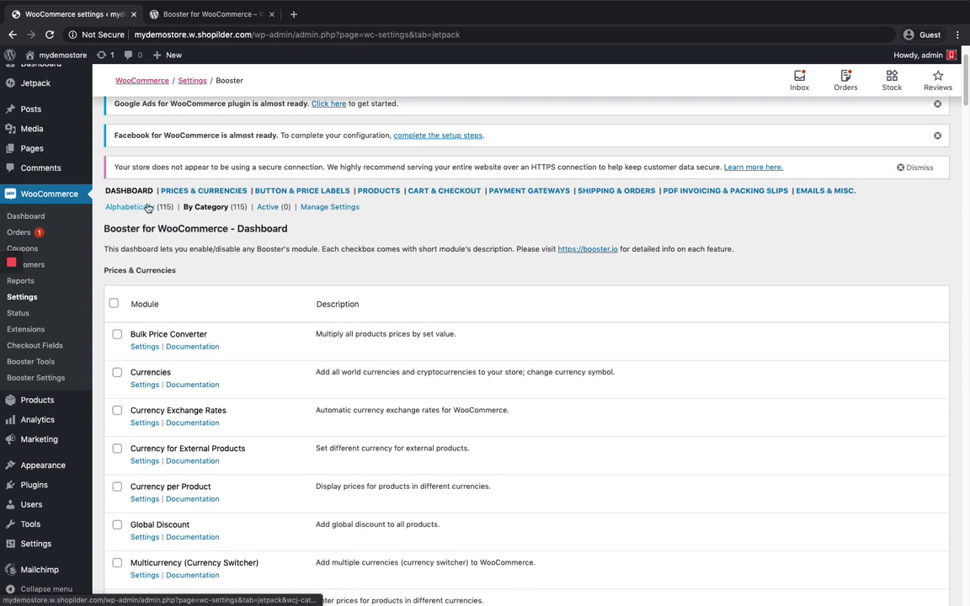
scroll(148, 404, down, 4)
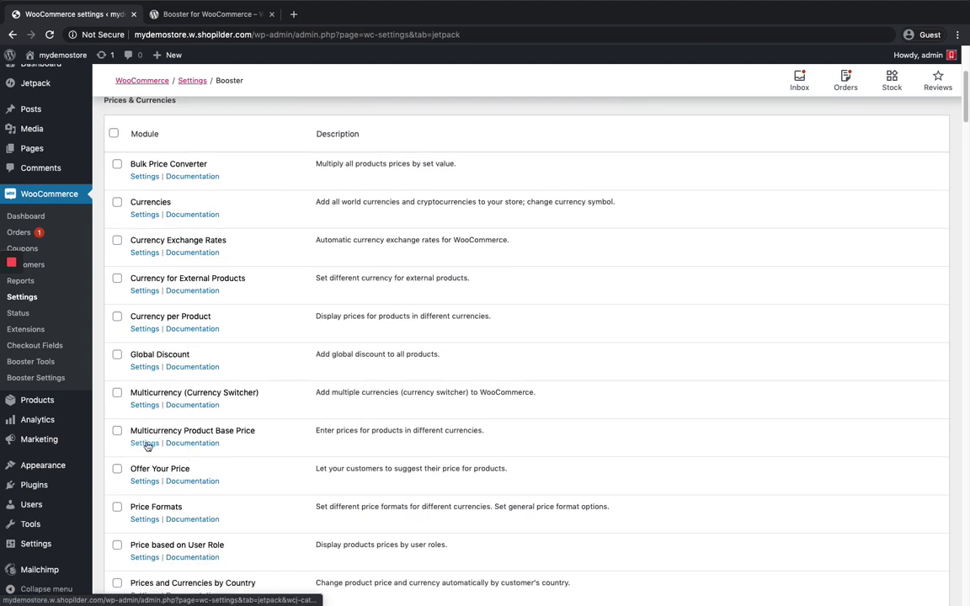
click(147, 444)
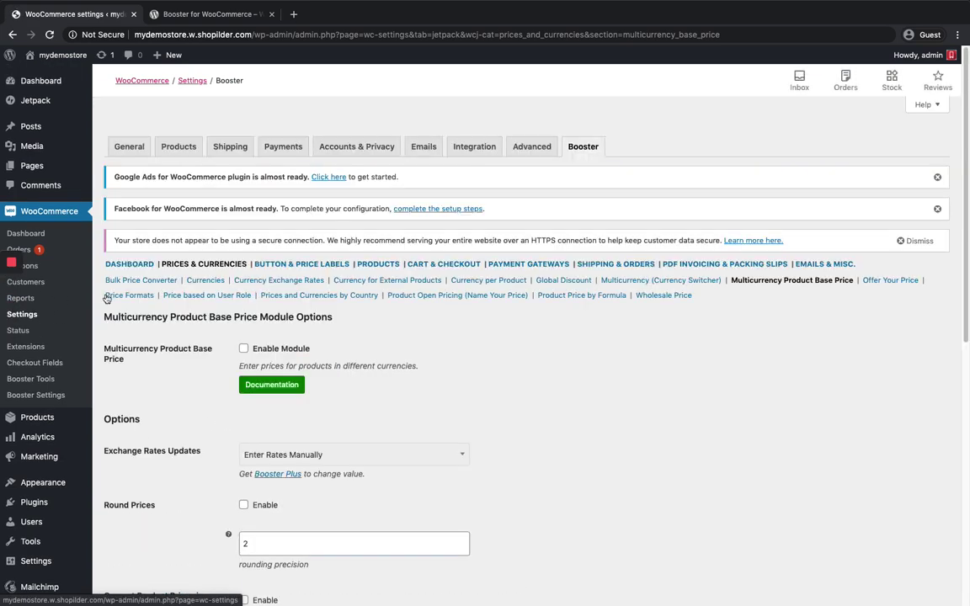
Step: Return to the Prices & Currencies module list and open the settings of Multicurrency (Currency Switcher)
click(182, 266)
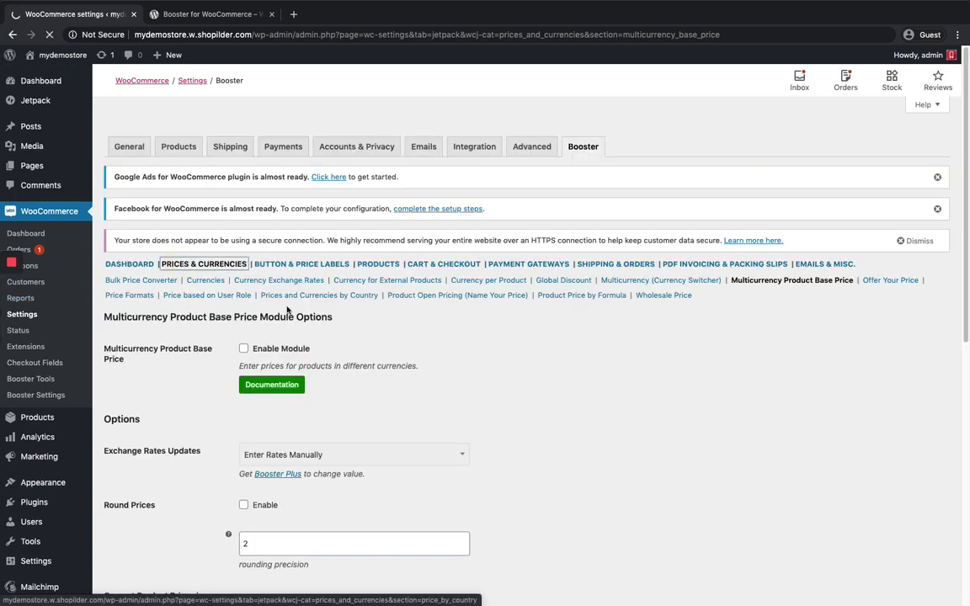
scroll(286, 310, down, 5)
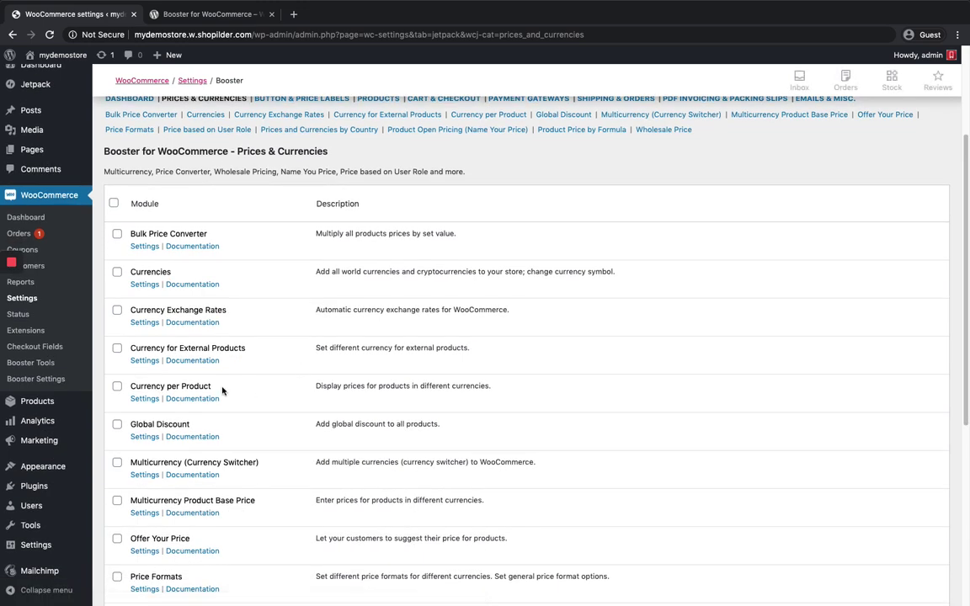
click(145, 380)
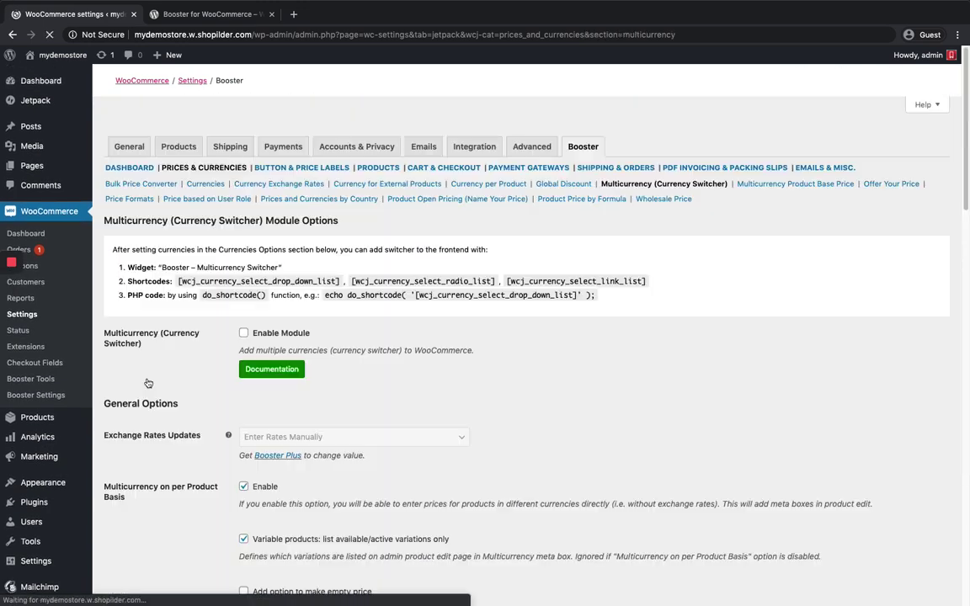
Step: Read the widget, shortcode and PHP code instructions and enable the Multicurrency (Currency Switcher) module
scroll(148, 383, down, 3)
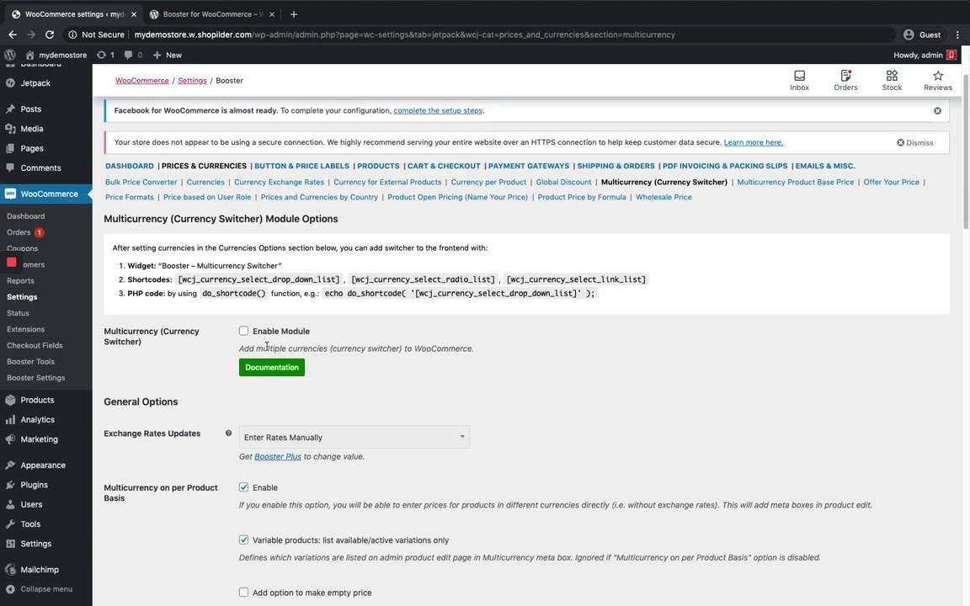
scroll(185, 280, down, 1)
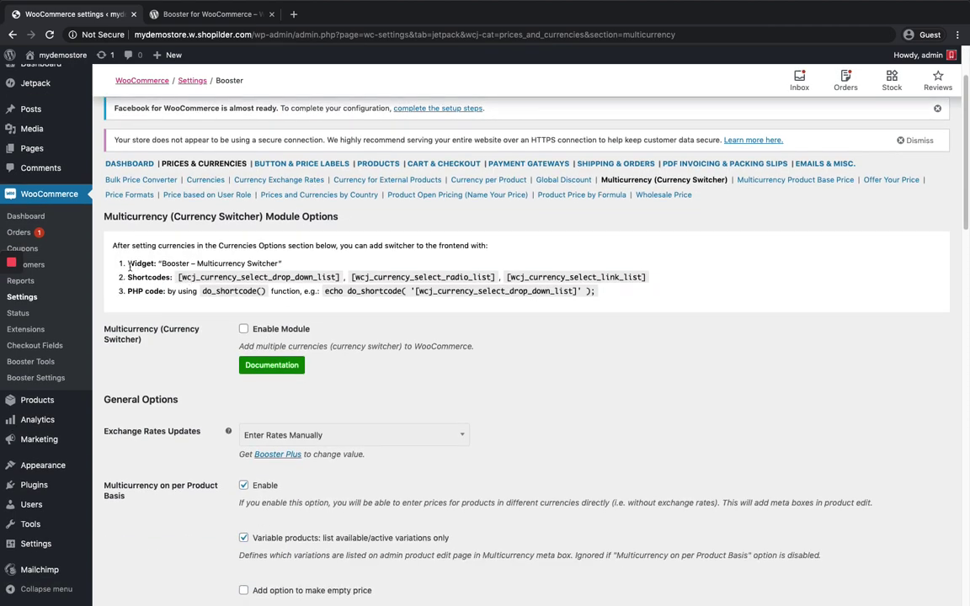
scroll(139, 265, down, 1)
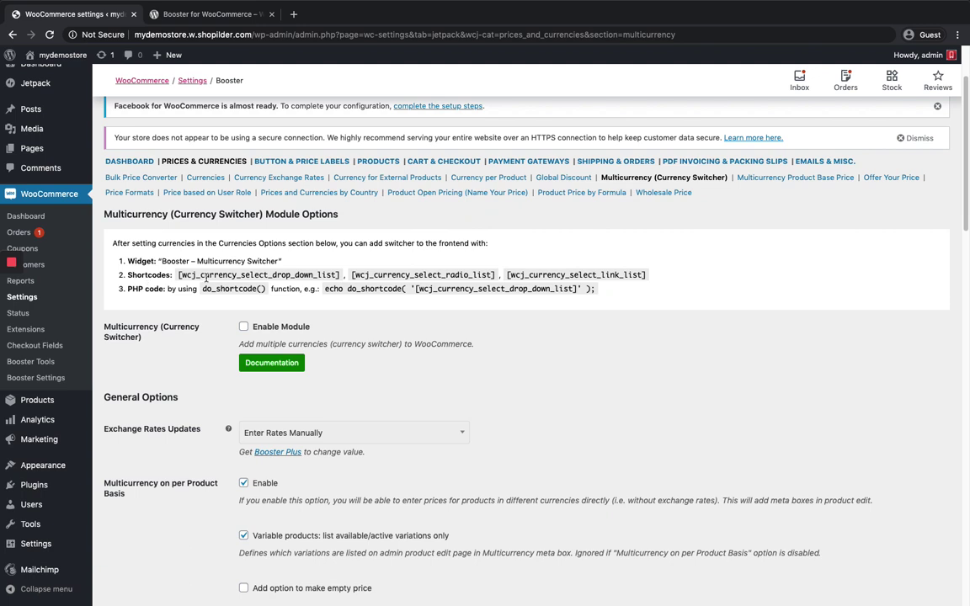
scroll(205, 278, down, 1)
scroll(160, 268, down, 1)
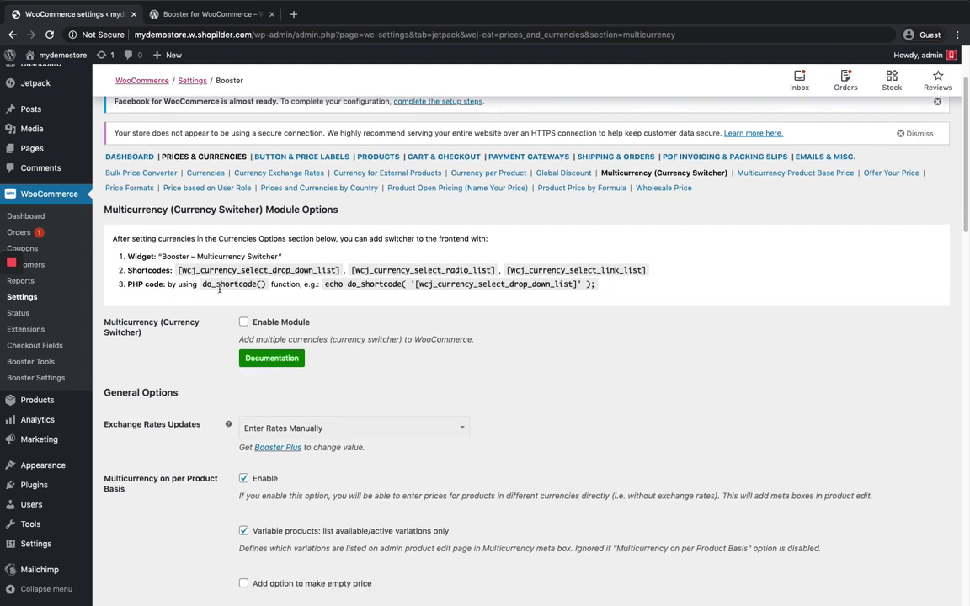
scroll(403, 263, down, 2)
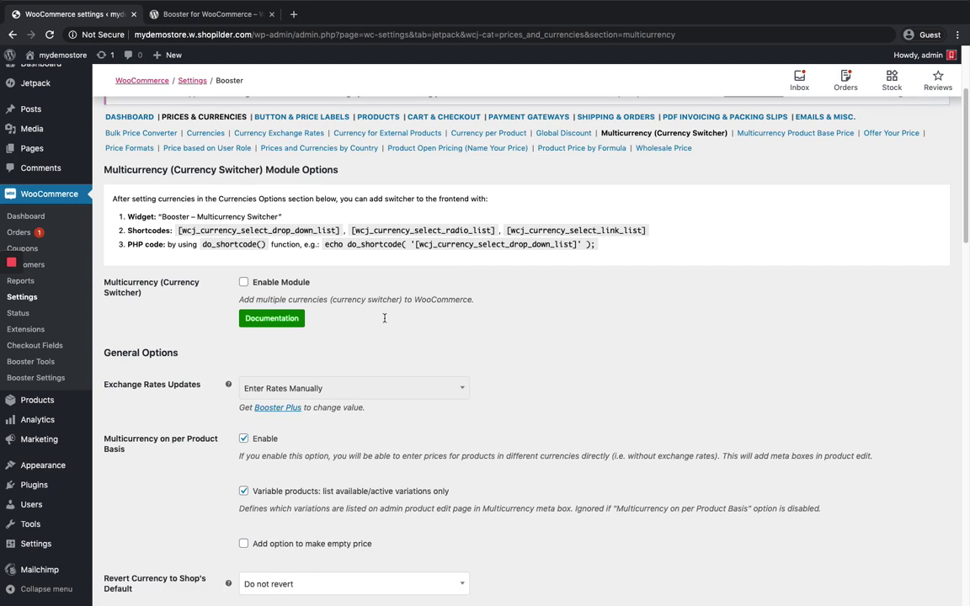
click(243, 283)
scroll(168, 307, down, 1)
right_click(275, 297)
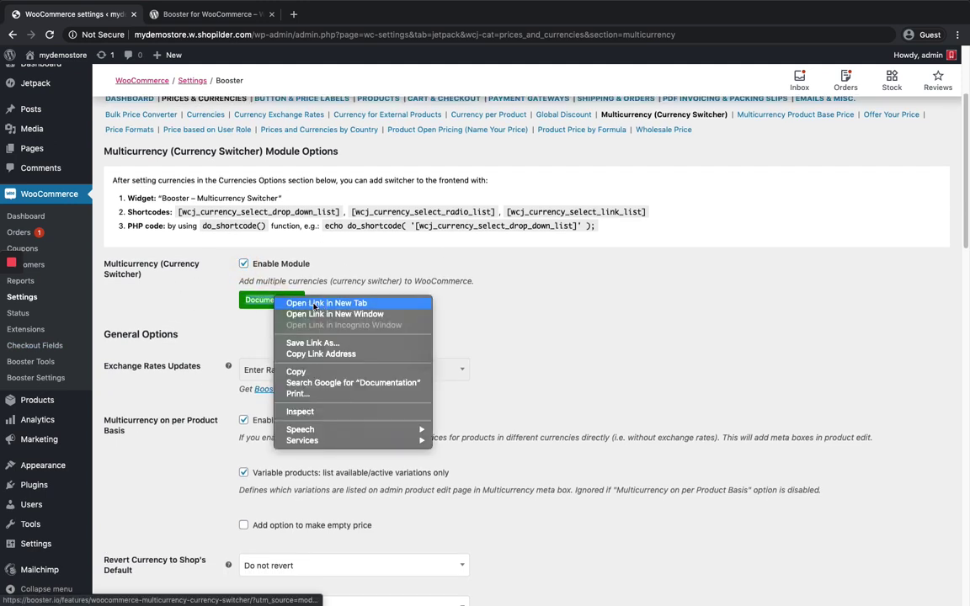
click(238, 315)
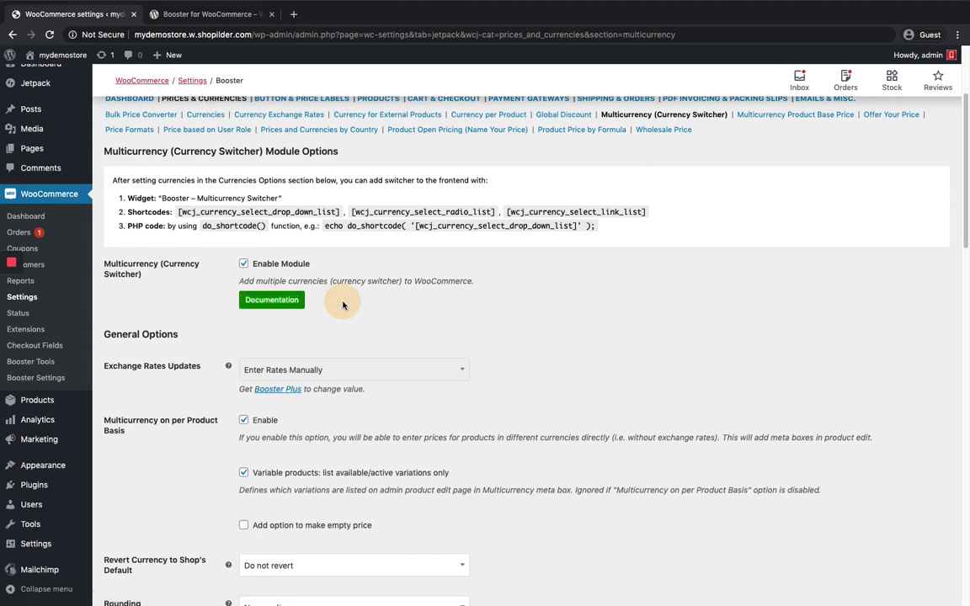
Step: Examine the module's documentation link and the Exchange Rates Updates setting with its Booster Plus note under General Options
scroll(251, 294, down, 1)
scroll(251, 294, down, 1)
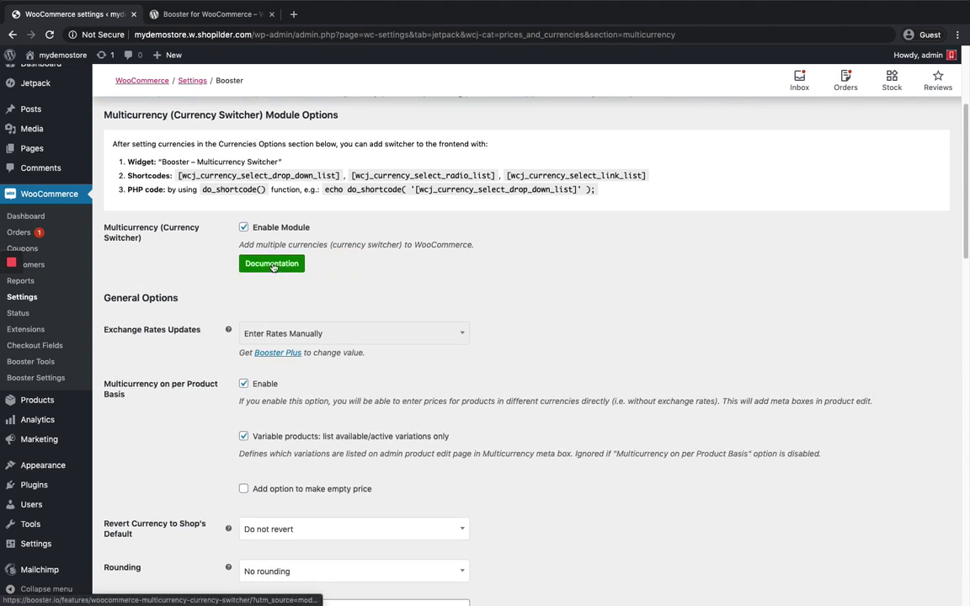
scroll(273, 267, down, 1)
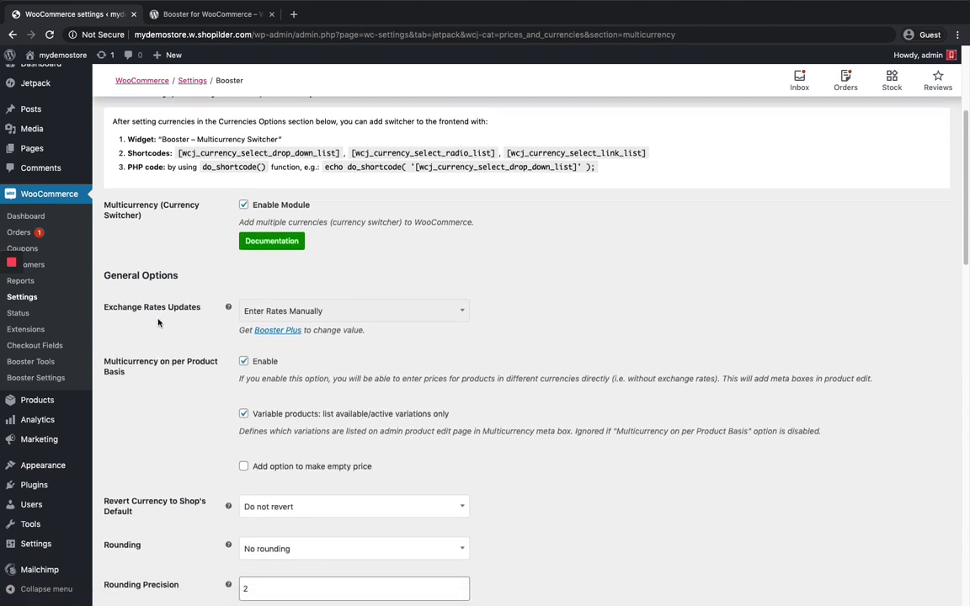
scroll(159, 323, down, 2)
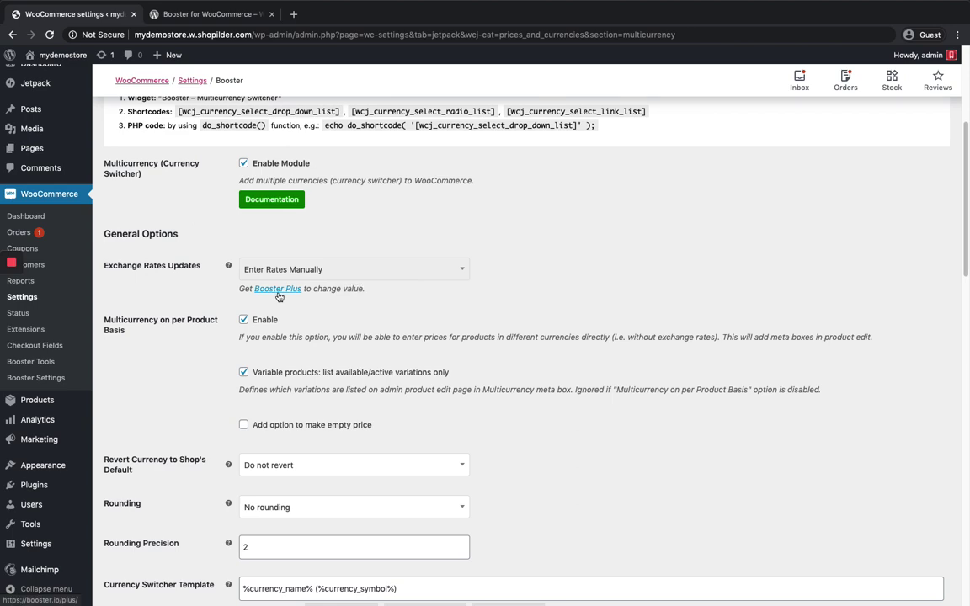
scroll(279, 297, up, 1)
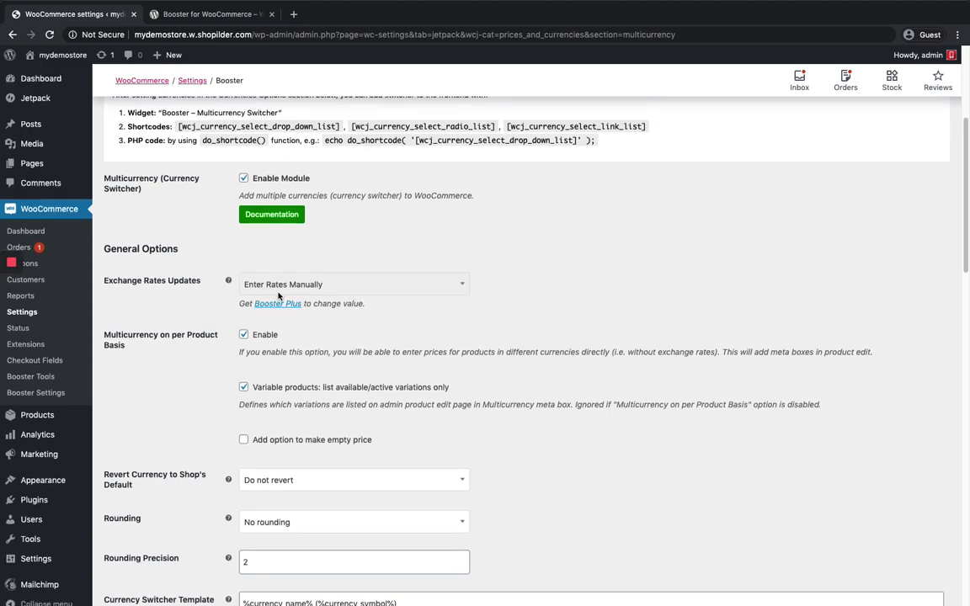
scroll(279, 296, up, 3)
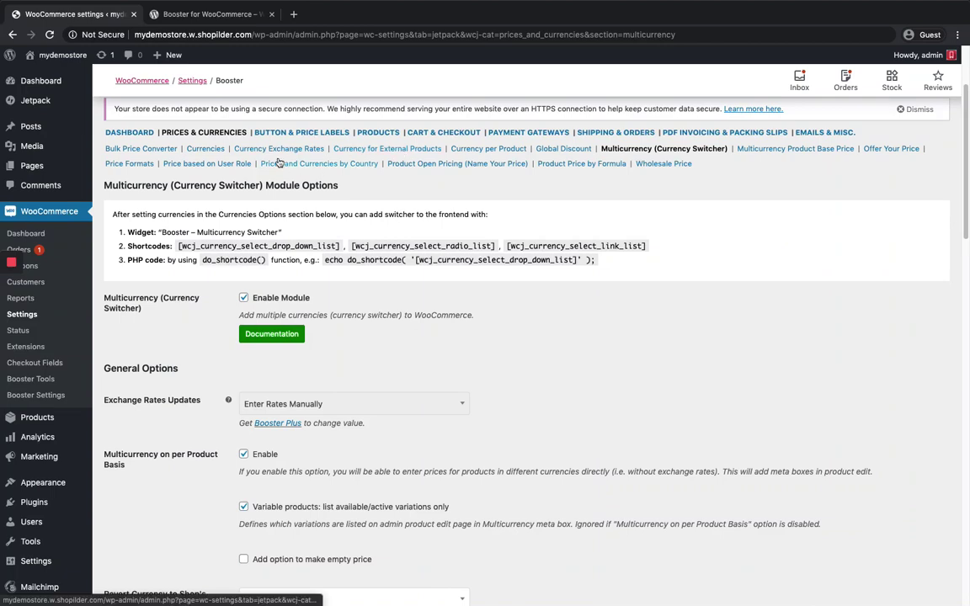
scroll(335, 219, down, 3)
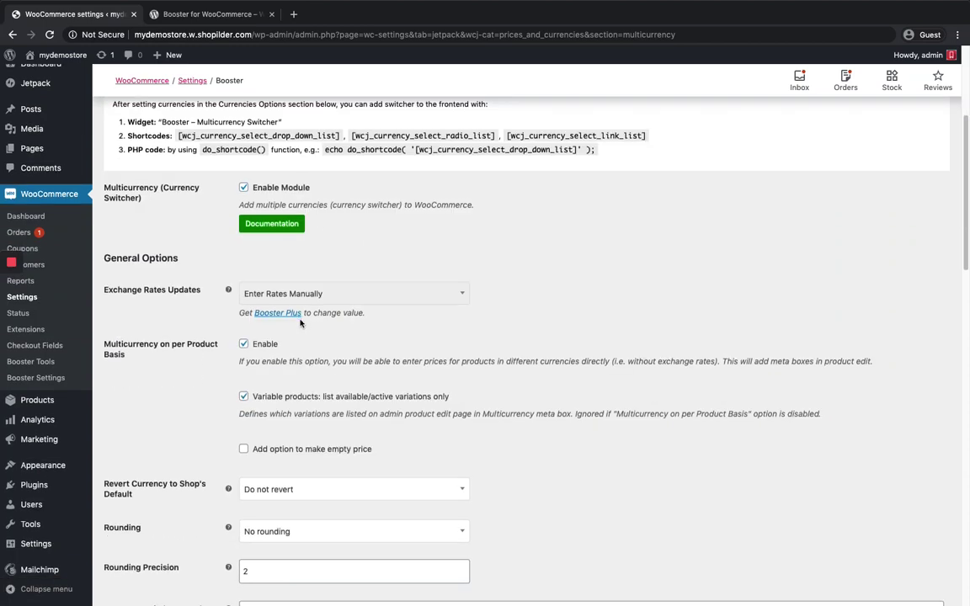
scroll(301, 324, down, 1)
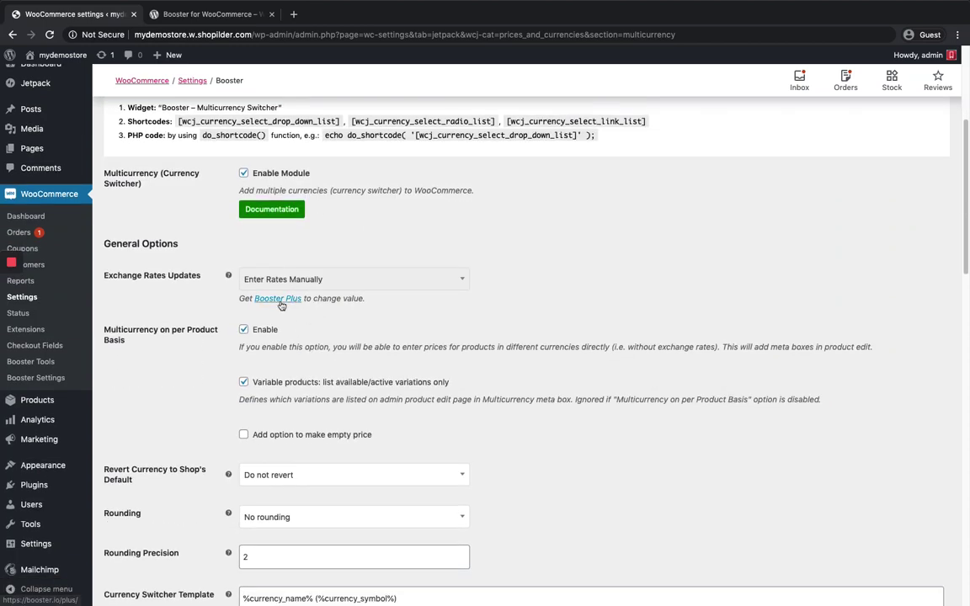
Step: Review the Multicurrency on per Product Basis settings, including the variable products and empty price options
scroll(312, 299, down, 3)
scroll(321, 311, down, 1)
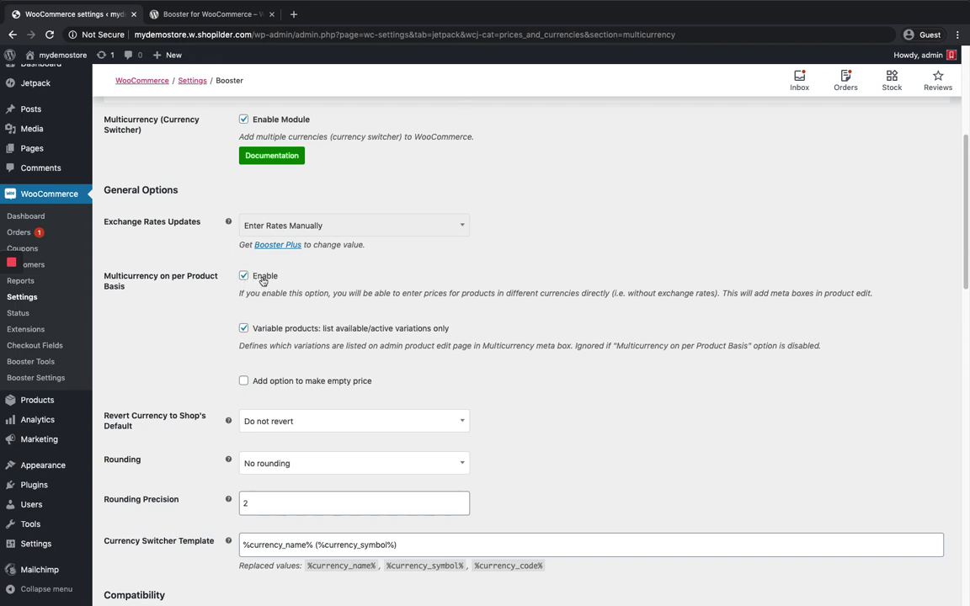
scroll(263, 281, down, 3)
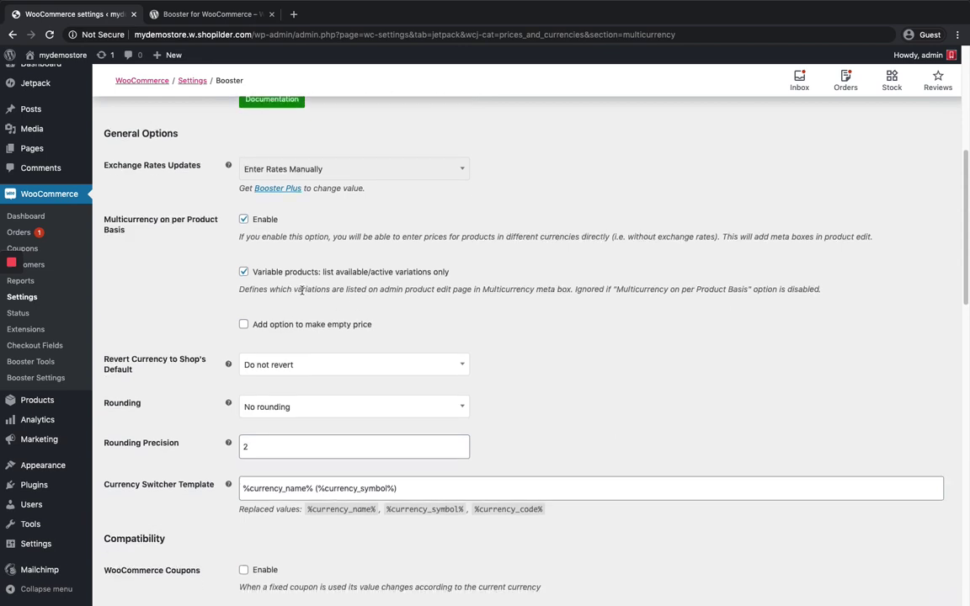
scroll(294, 290, down, 2)
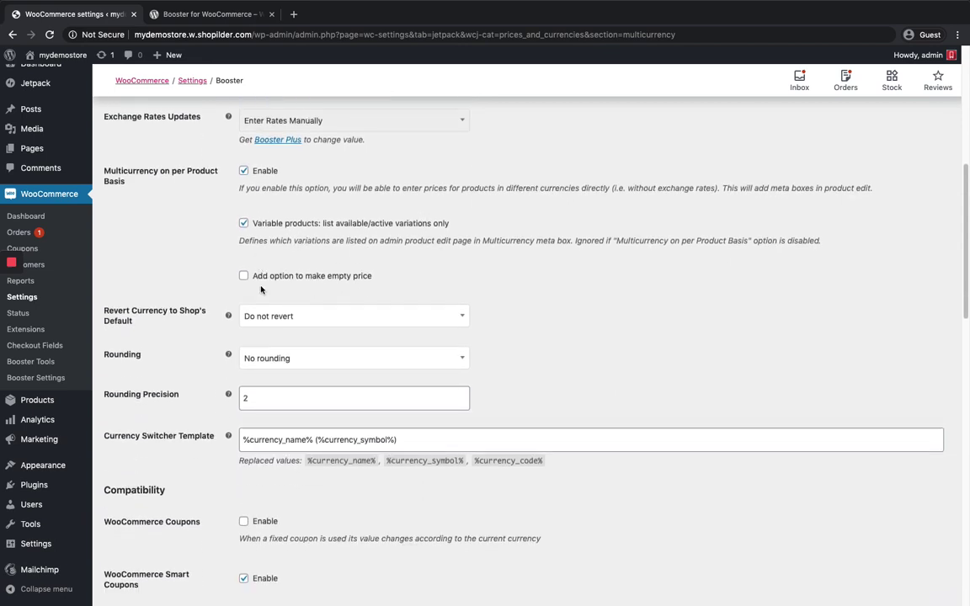
scroll(320, 270, down, 1)
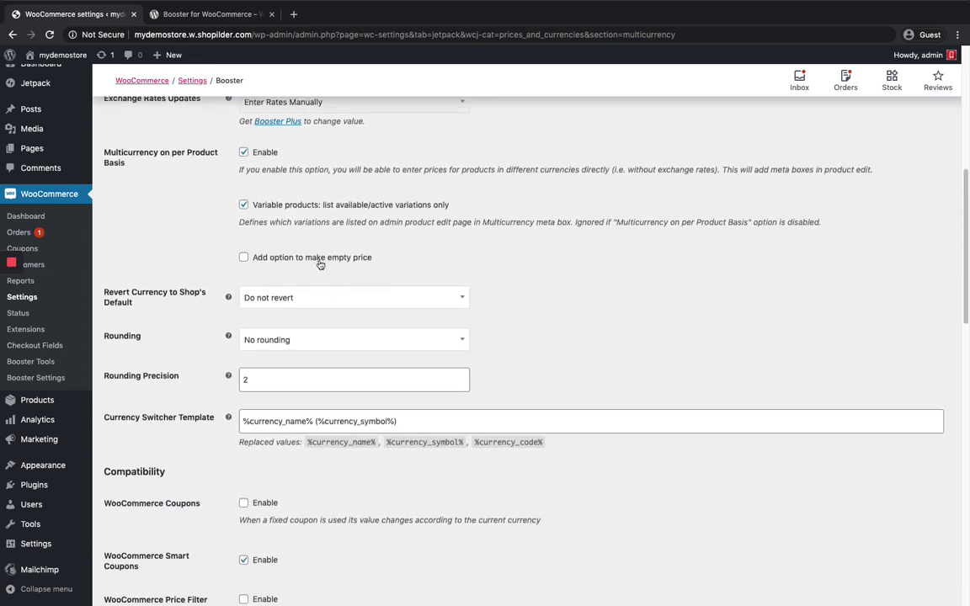
scroll(303, 252, down, 2)
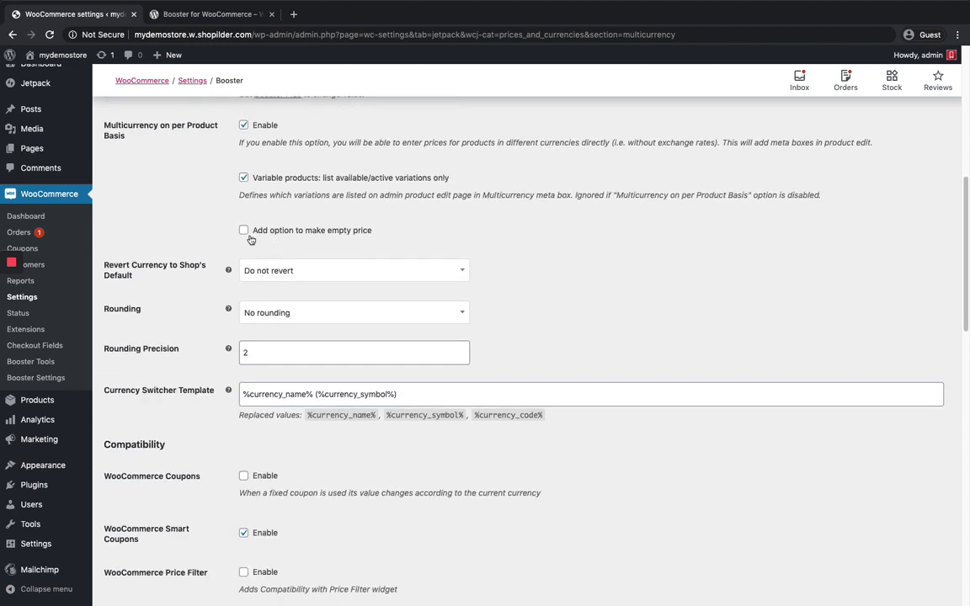
scroll(258, 224, down, 1)
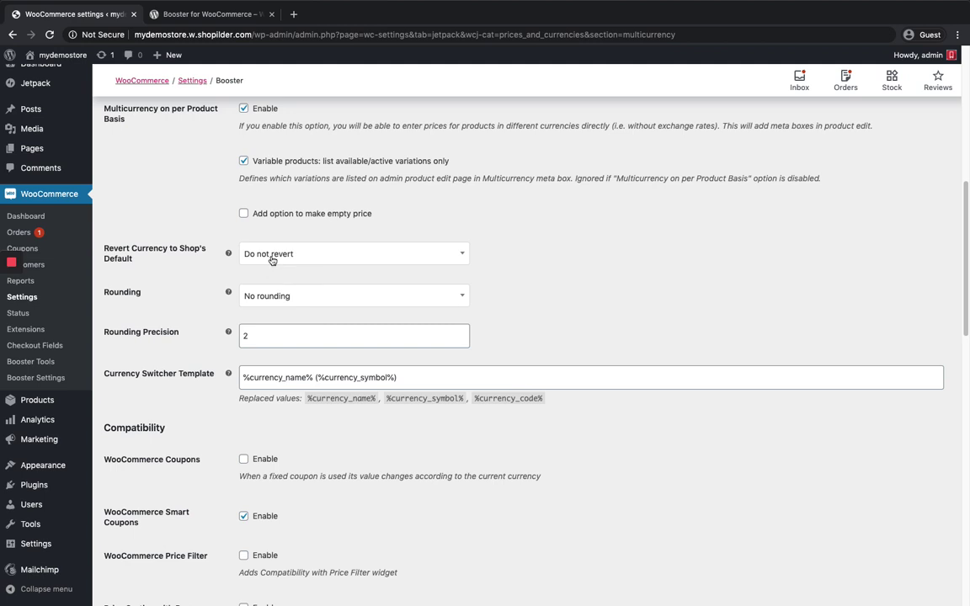
Step: Check the choices for Revert Currency to Shop's Default and keep Do not revert selected
scroll(272, 260, down, 1)
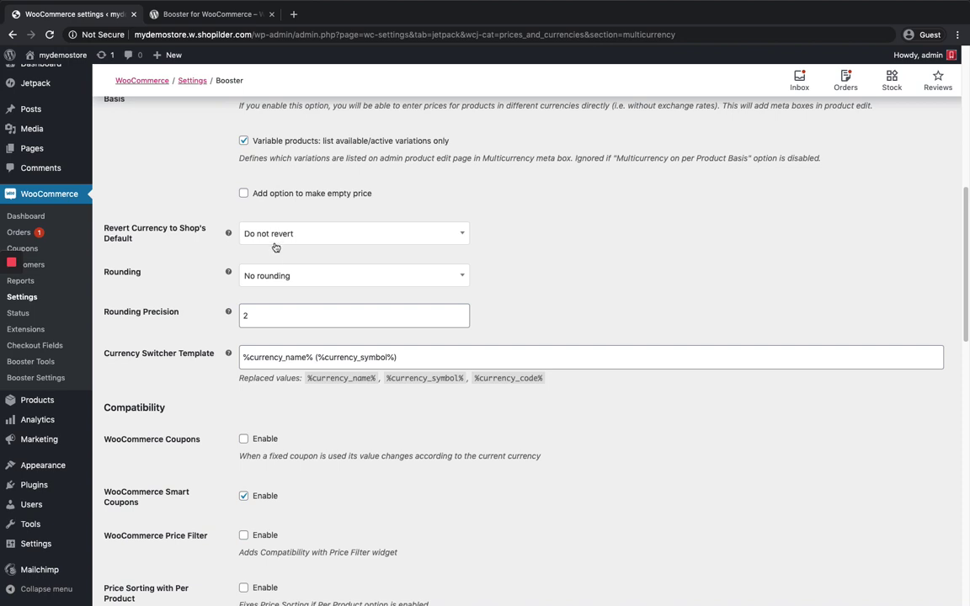
click(274, 239)
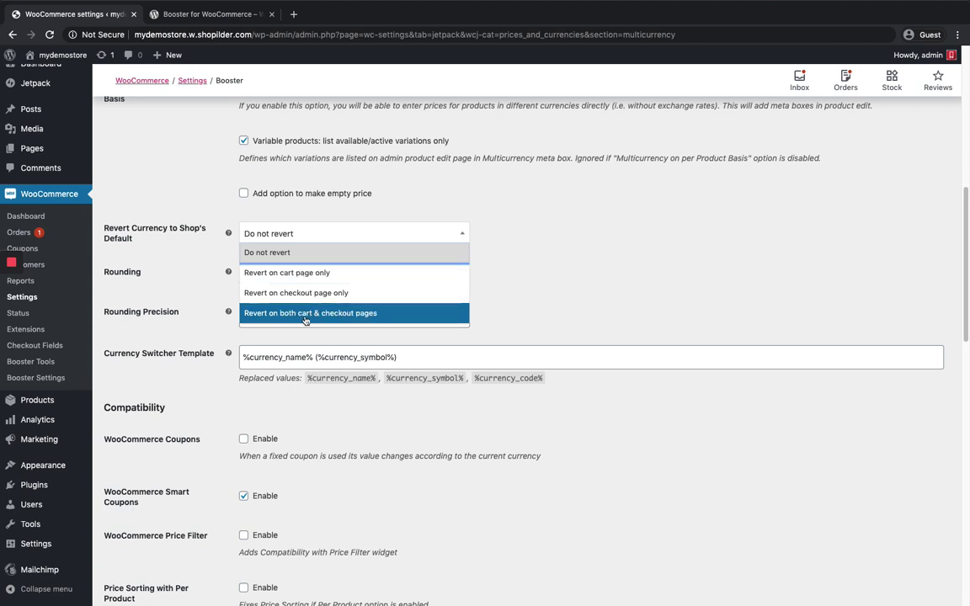
click(278, 253)
scroll(275, 253, up, 1)
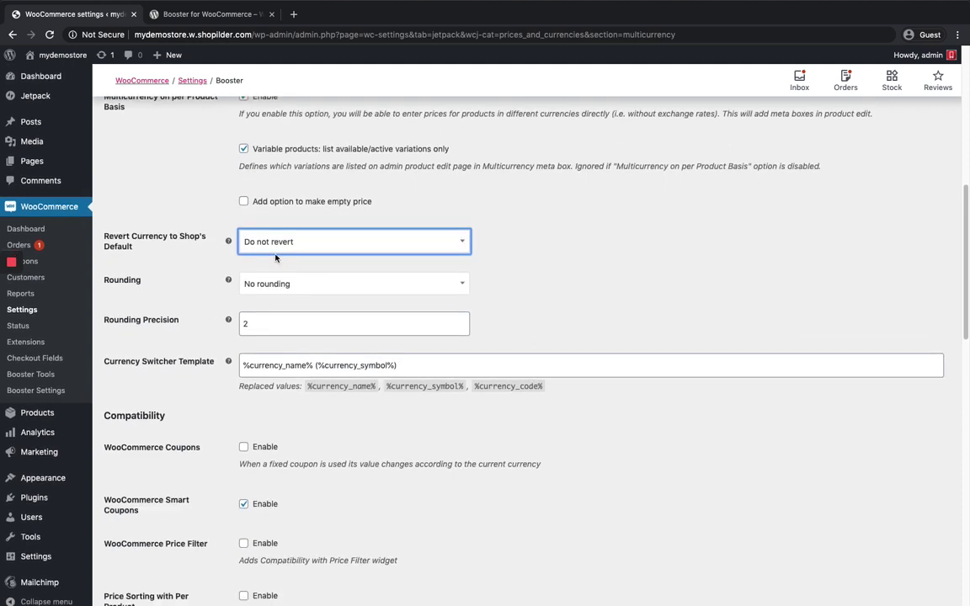
Step: Look through the rounding, Currency Switcher Template, Compatibility and Advanced settings down to Currencies Options
scroll(276, 258, down, 2)
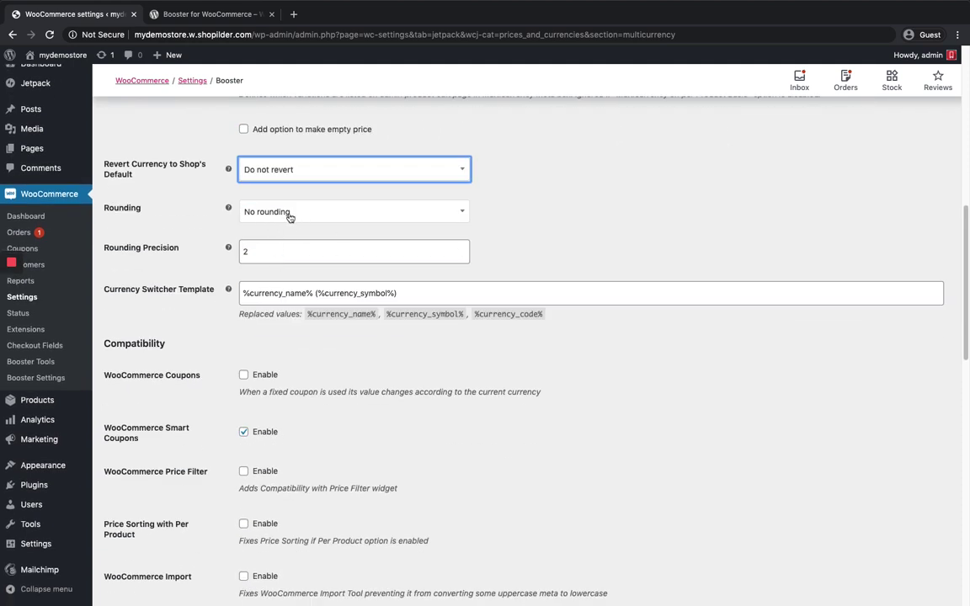
scroll(260, 221, down, 1)
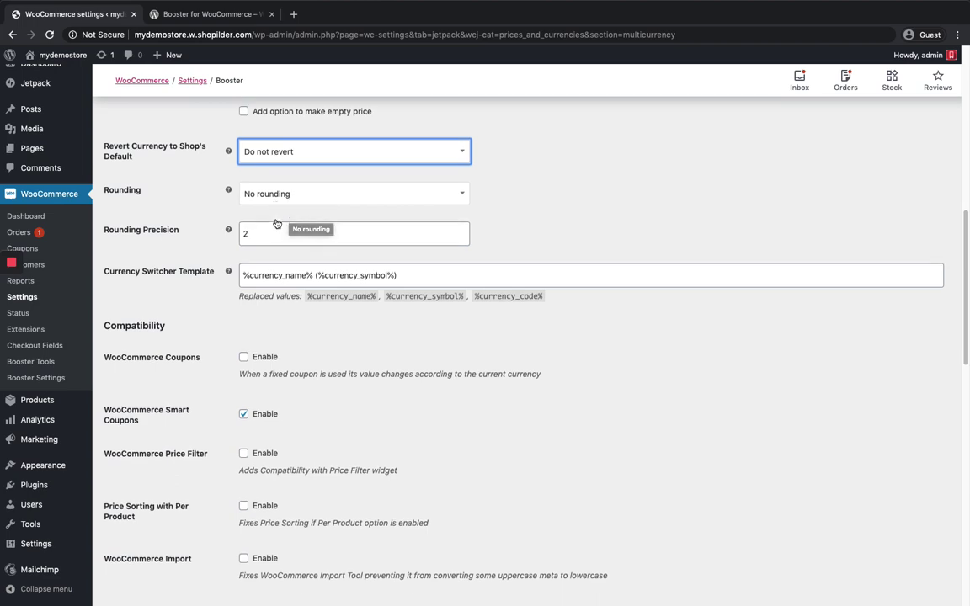
scroll(249, 237, down, 1)
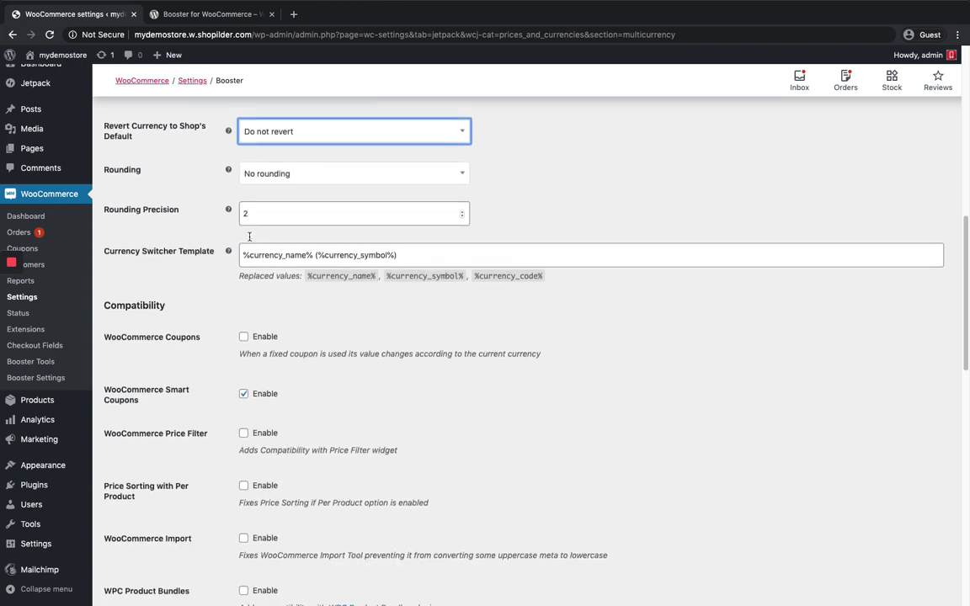
scroll(321, 253, down, 1)
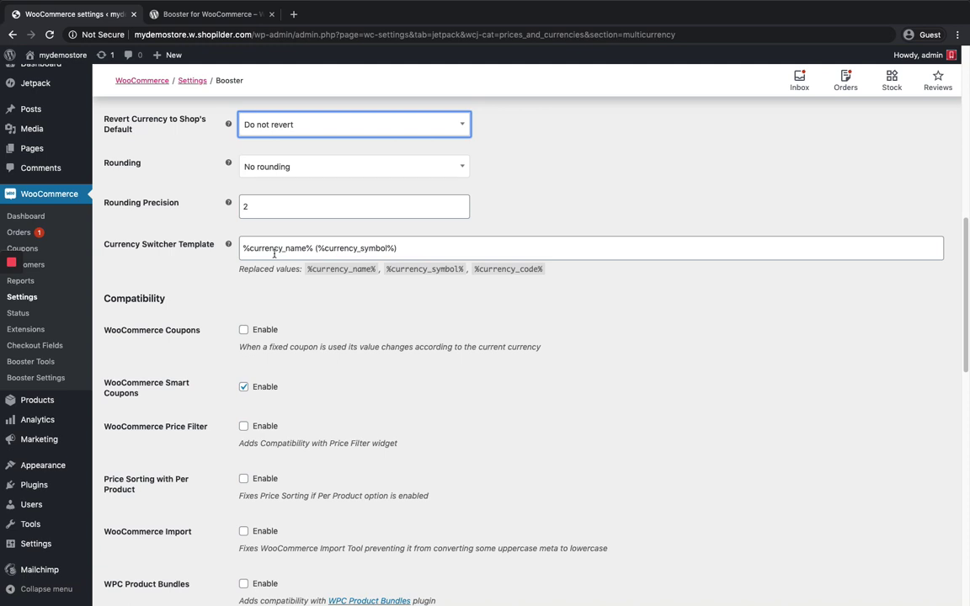
scroll(330, 248, down, 1)
scroll(333, 256, down, 3)
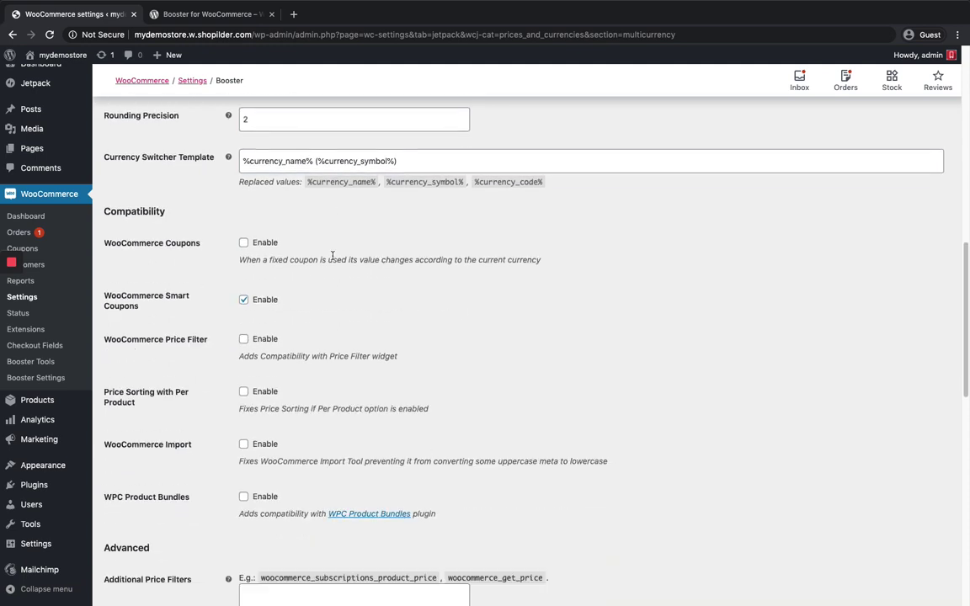
scroll(179, 233, down, 1)
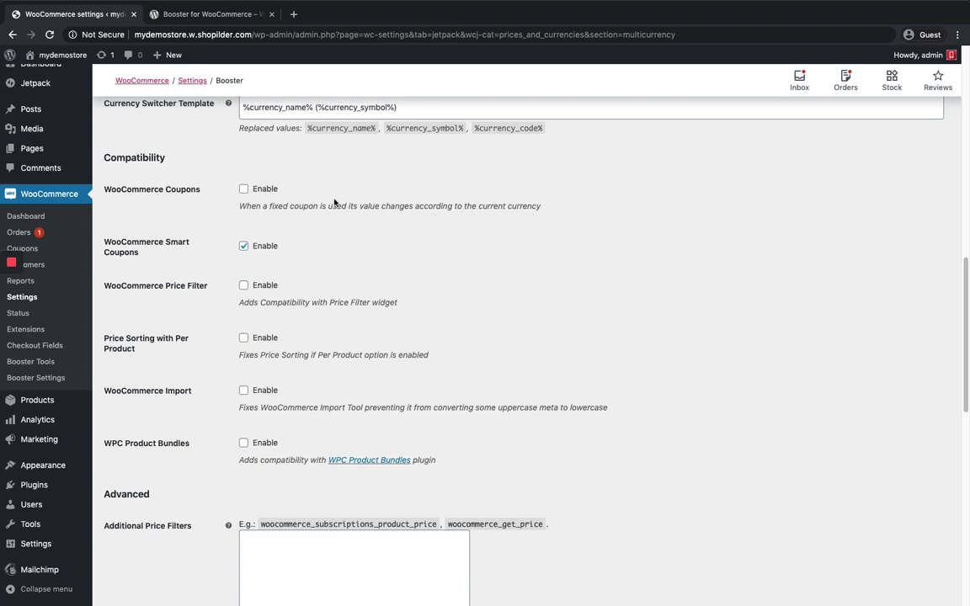
scroll(315, 281, down, 1)
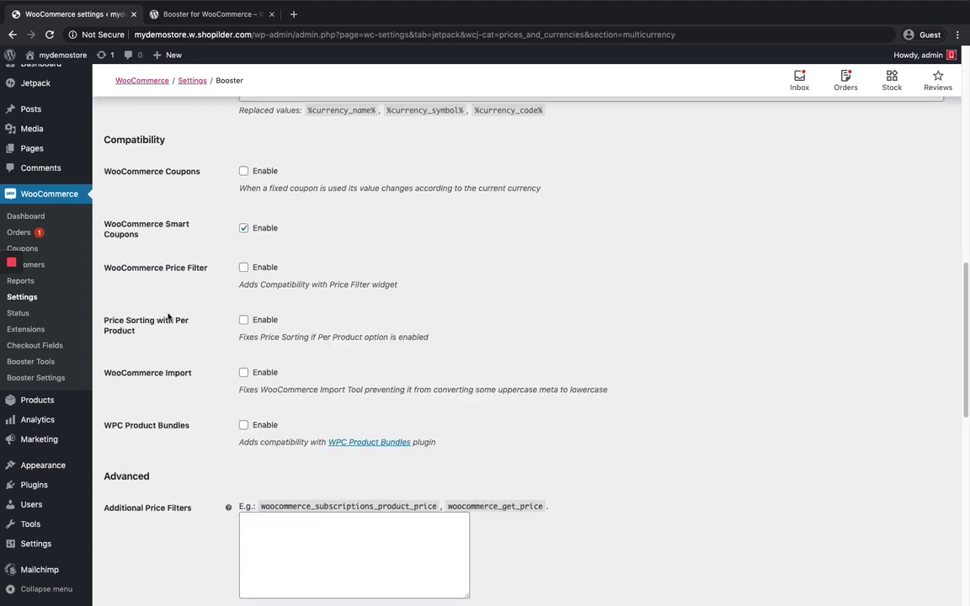
scroll(191, 320, down, 3)
scroll(191, 320, down, 3)
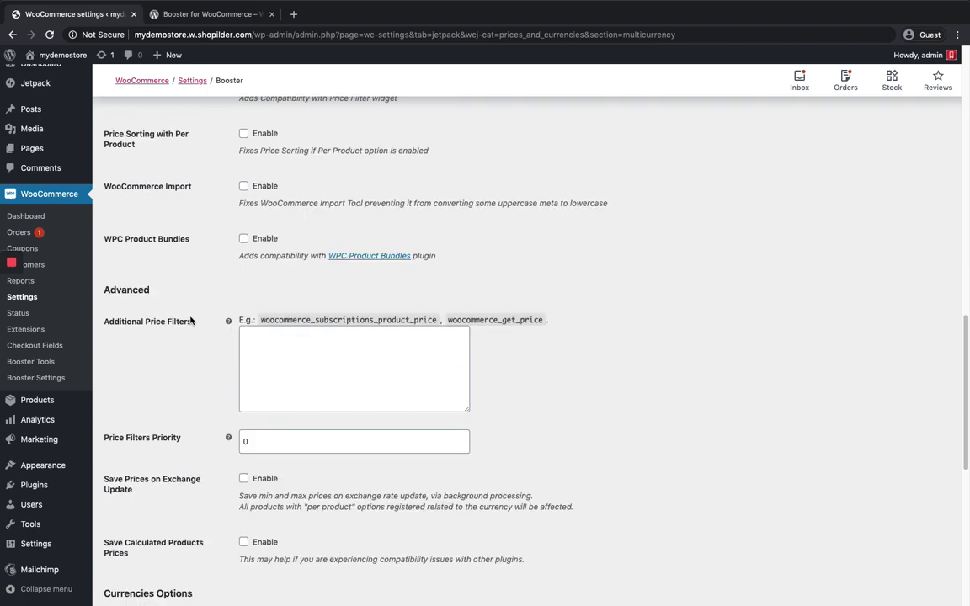
scroll(190, 320, down, 8)
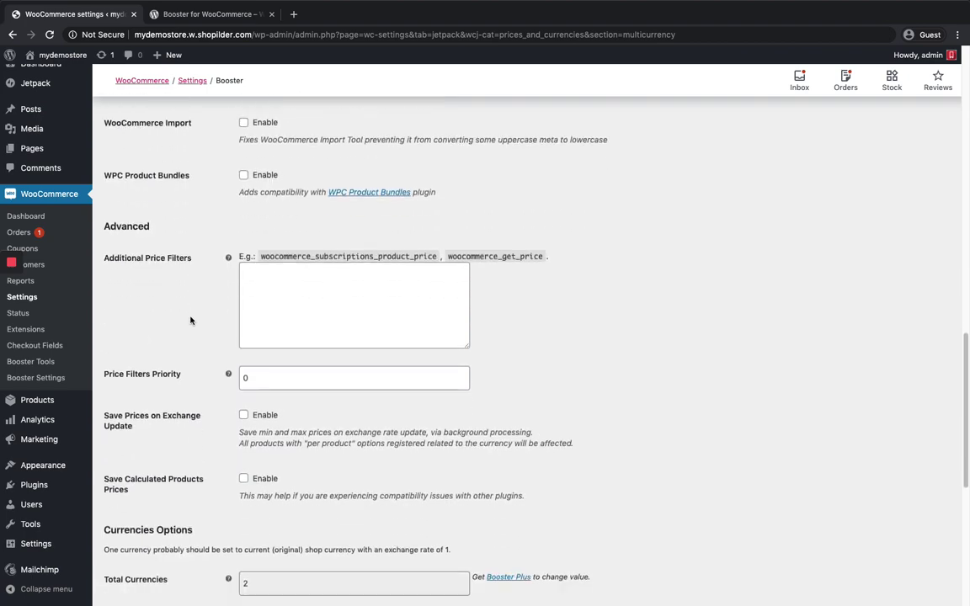
Step: In the module's Currencies Options, set Currency #2 to United States (US) dollar ($)
scroll(191, 319, down, 2)
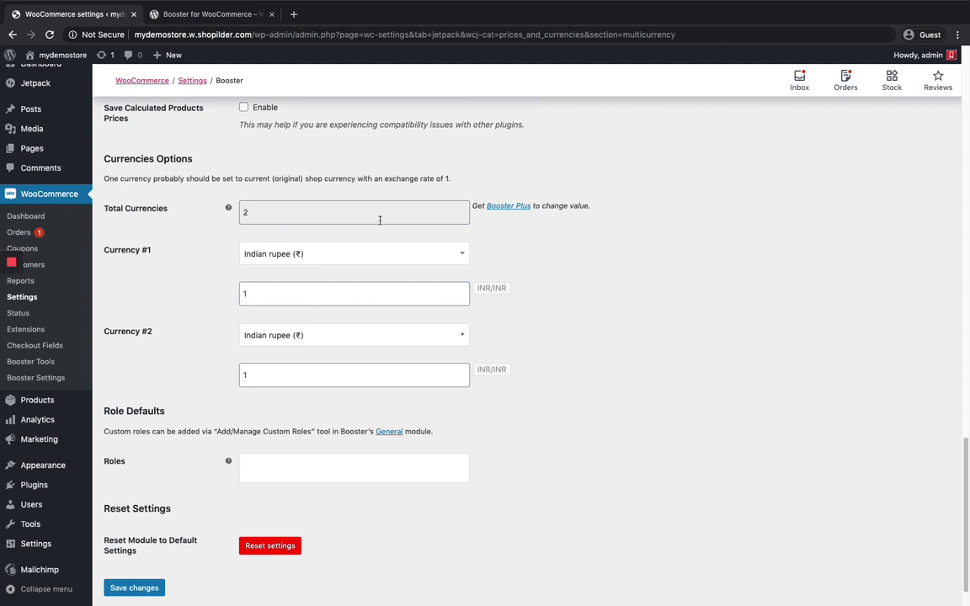
scroll(374, 236, down, 1)
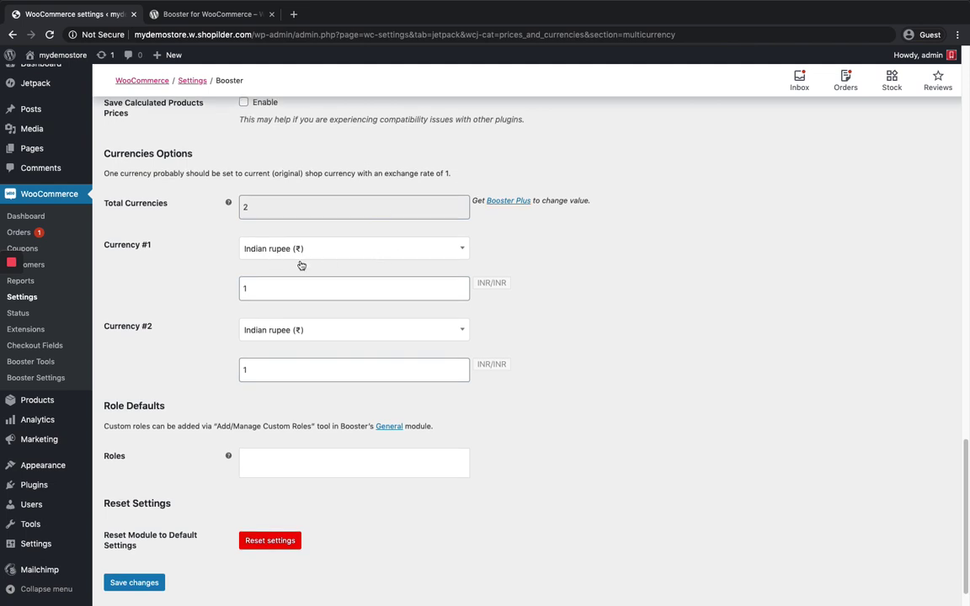
scroll(282, 256, down, 2)
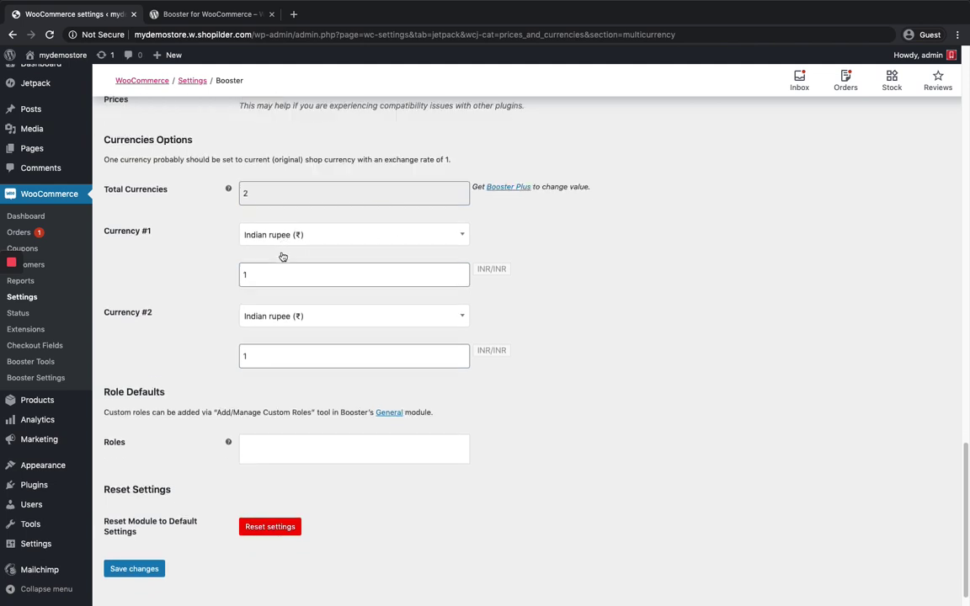
click(260, 354)
click(274, 317)
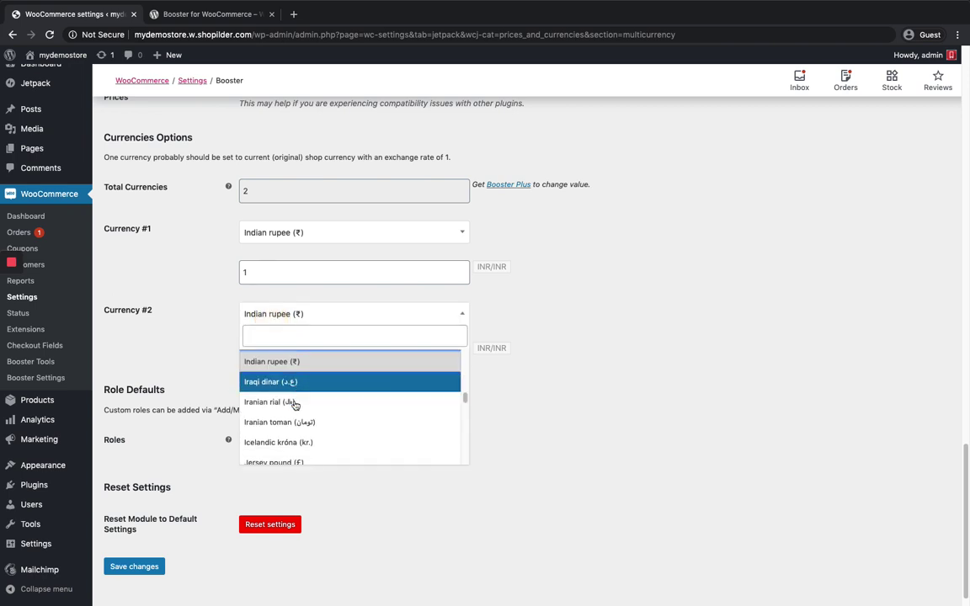
click(288, 335)
text(us)
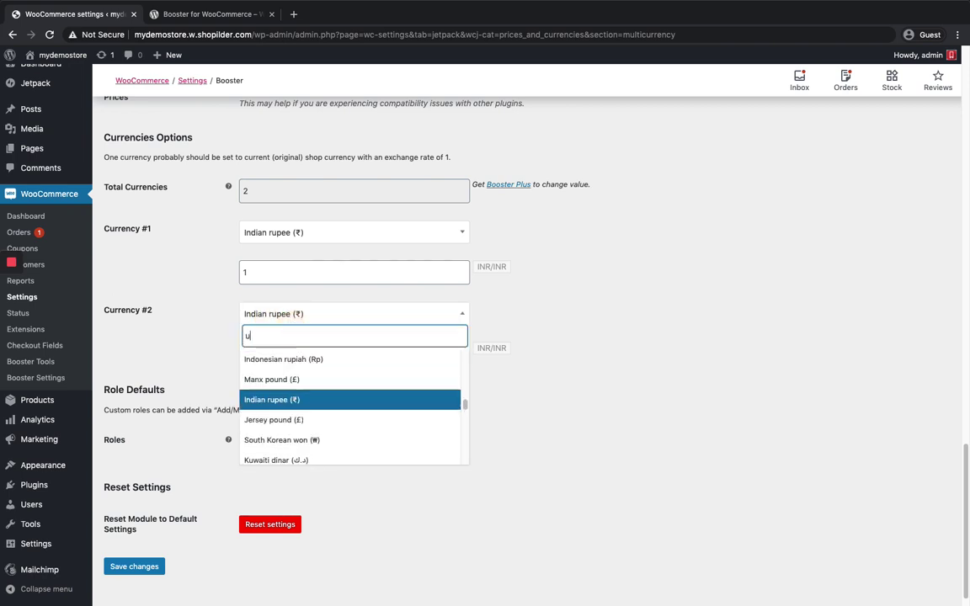
click(316, 443)
Step: Set the exchange rate of Currency #2 to 0.013 and save the Multicurrency module settings
click(288, 354)
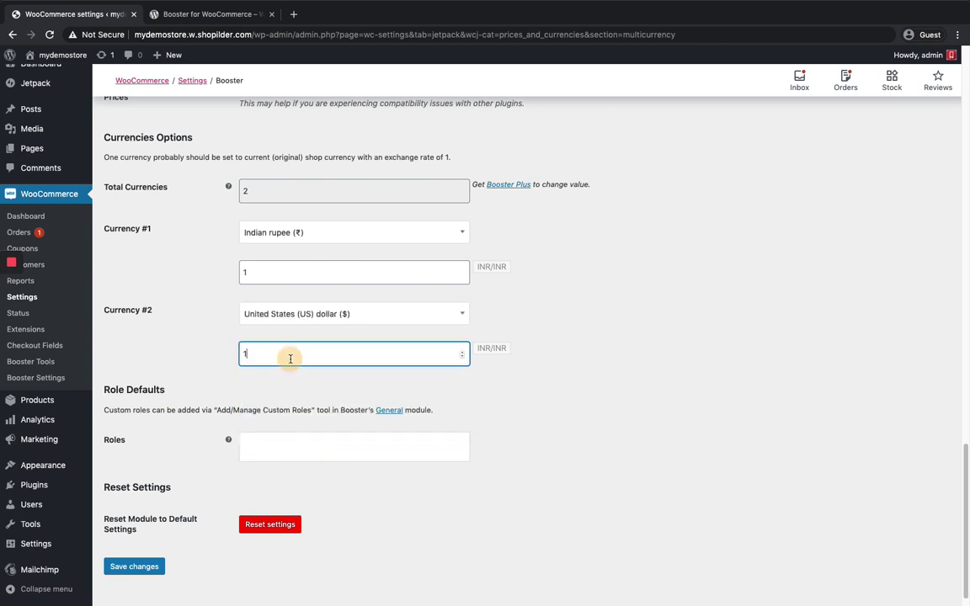
text(0.013)
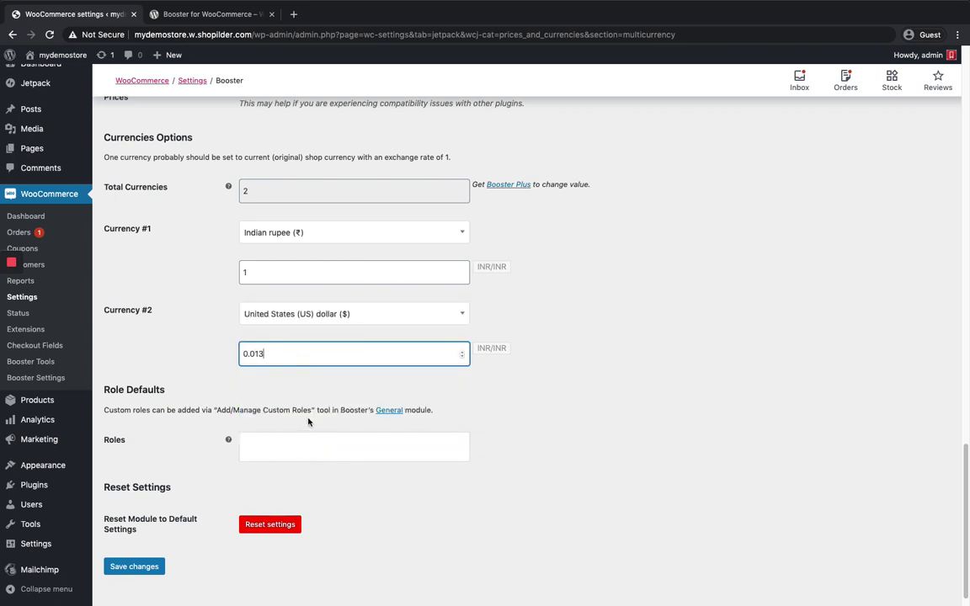
scroll(309, 422, down, 1)
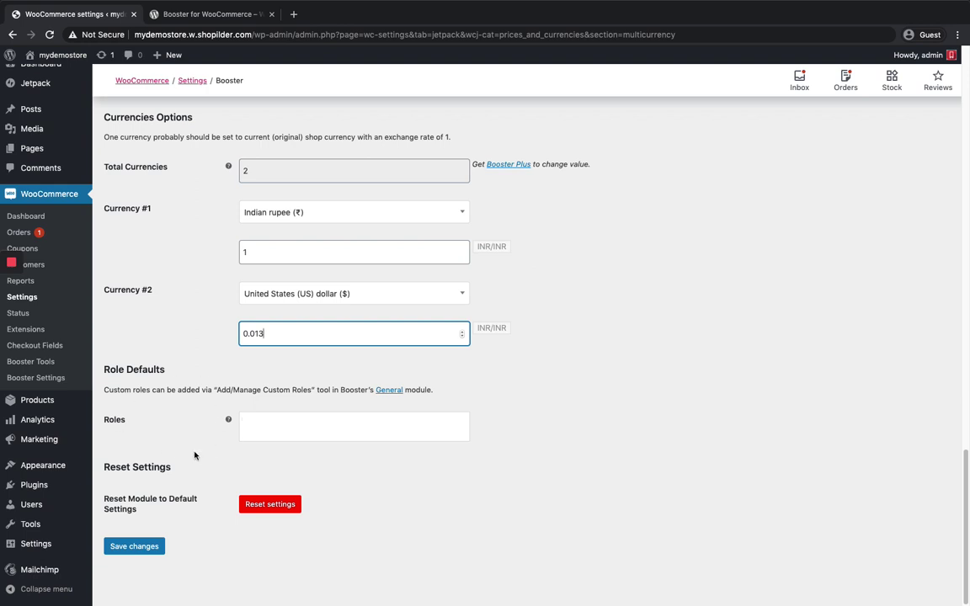
click(589, 409)
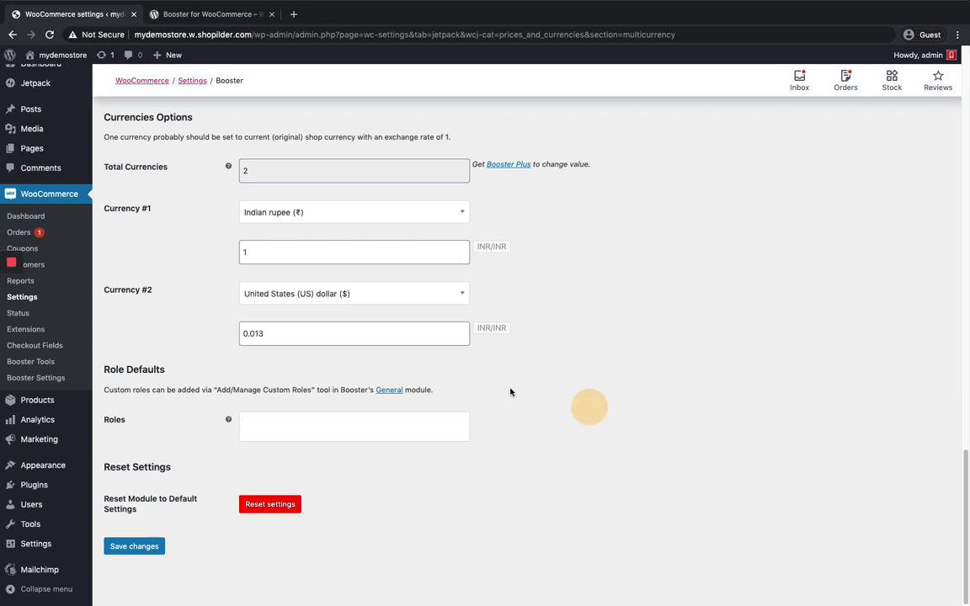
click(153, 548)
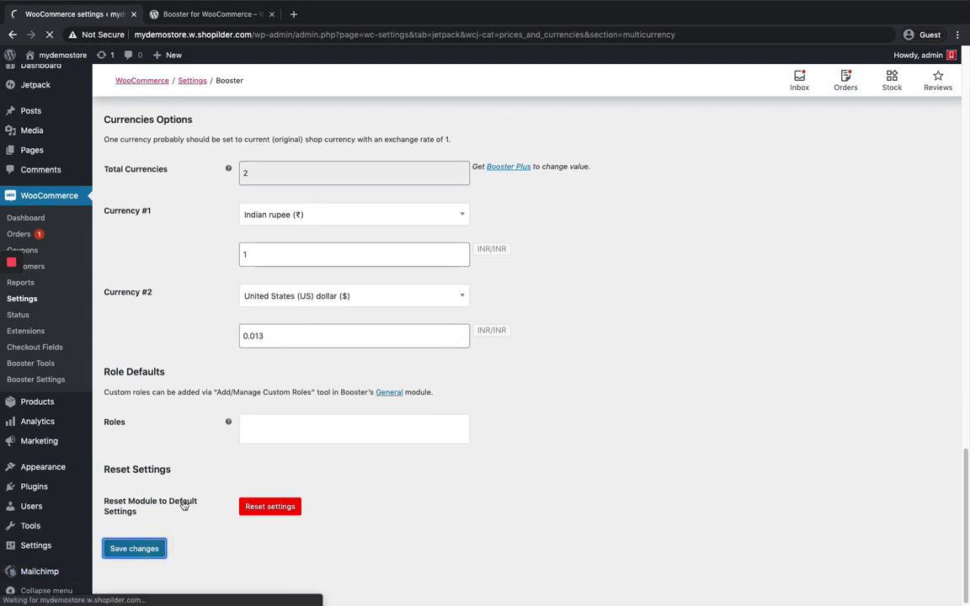
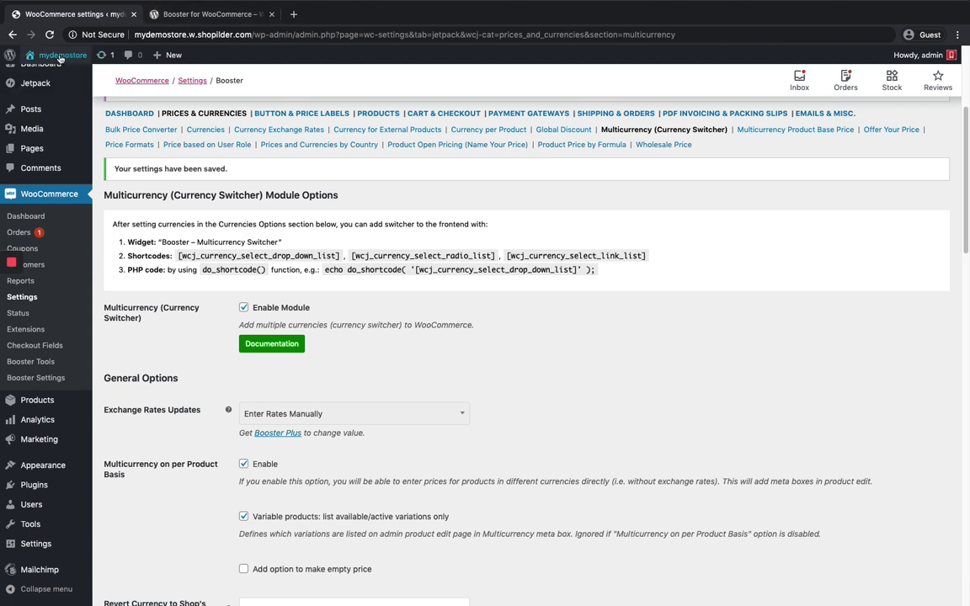
Step: Open the store's front end in a new browser tab and look over the product prices on the Shop page
mouse_move(59, 54)
right_click(46, 74)
click(74, 78)
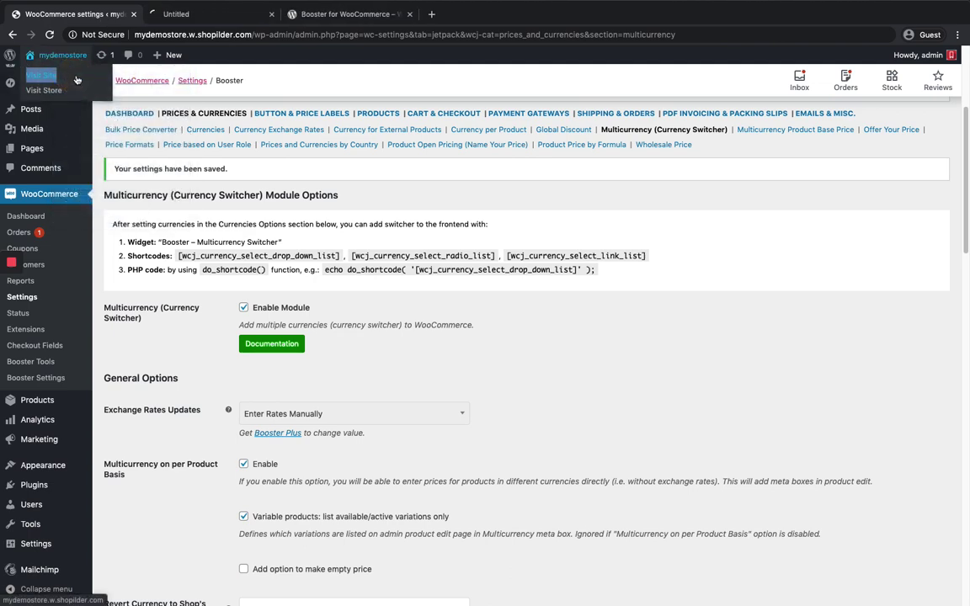
click(187, 15)
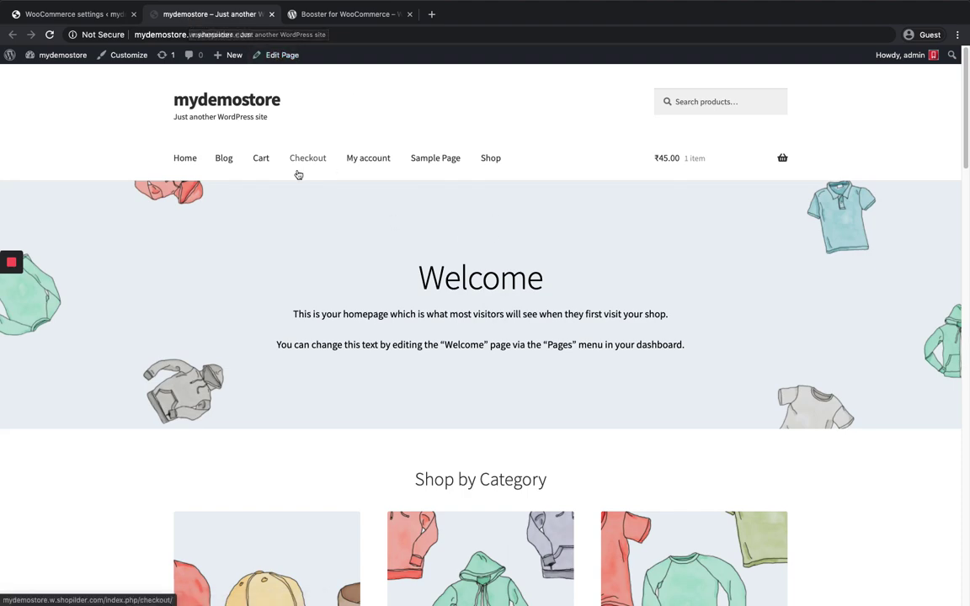
click(484, 159)
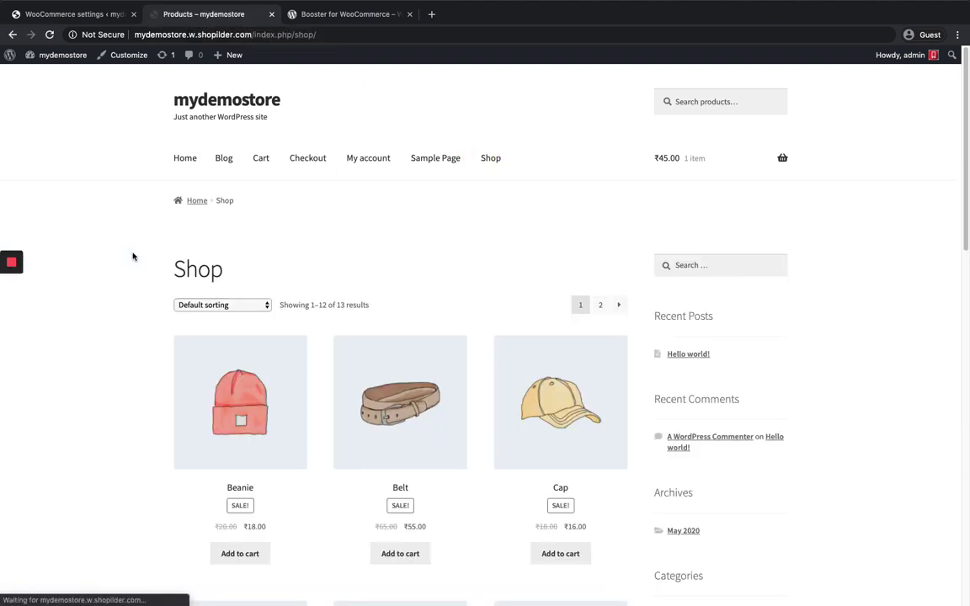
scroll(132, 256, down, 3)
scroll(319, 291, down, 3)
scroll(168, 238, up, 5)
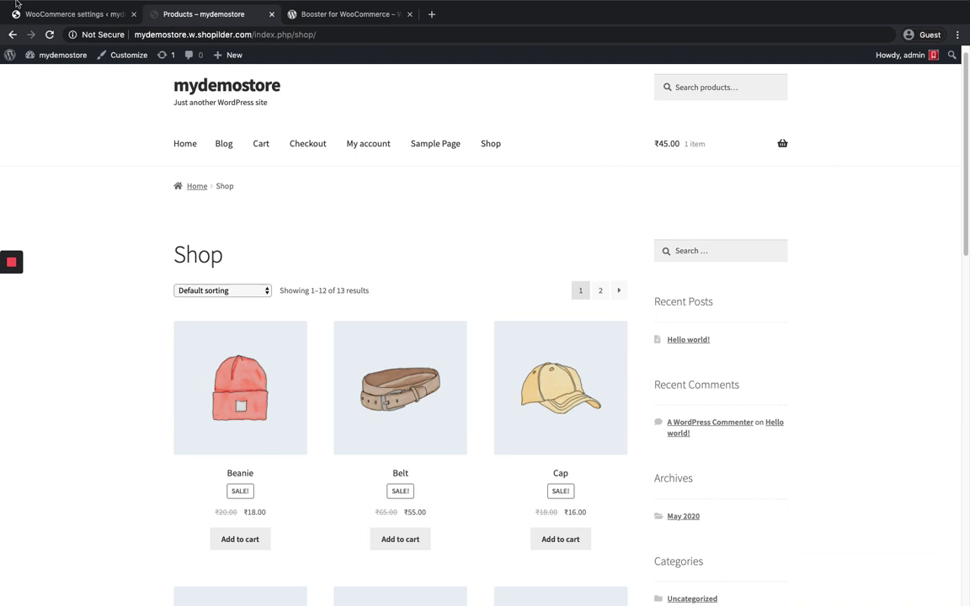
Step: Return to the store's admin area and open the Widgets page of the site's appearance settings
click(93, 13)
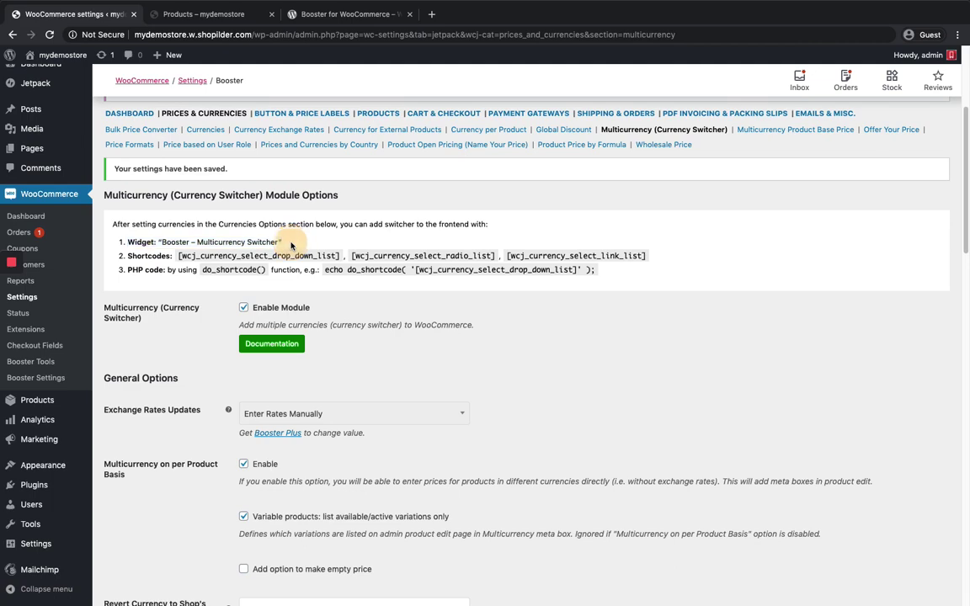
scroll(290, 245, down, 5)
mouse_move(80, 465)
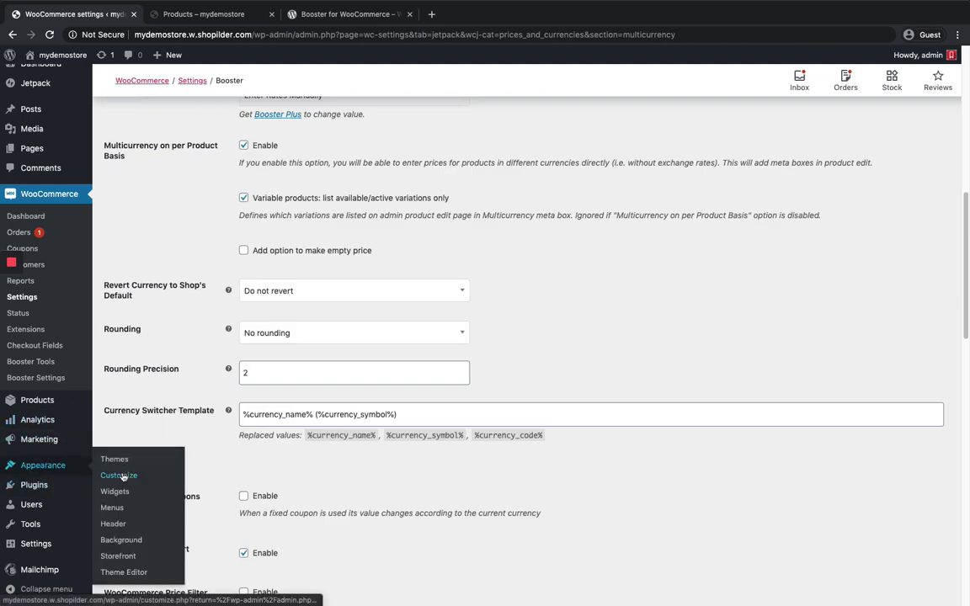
click(116, 492)
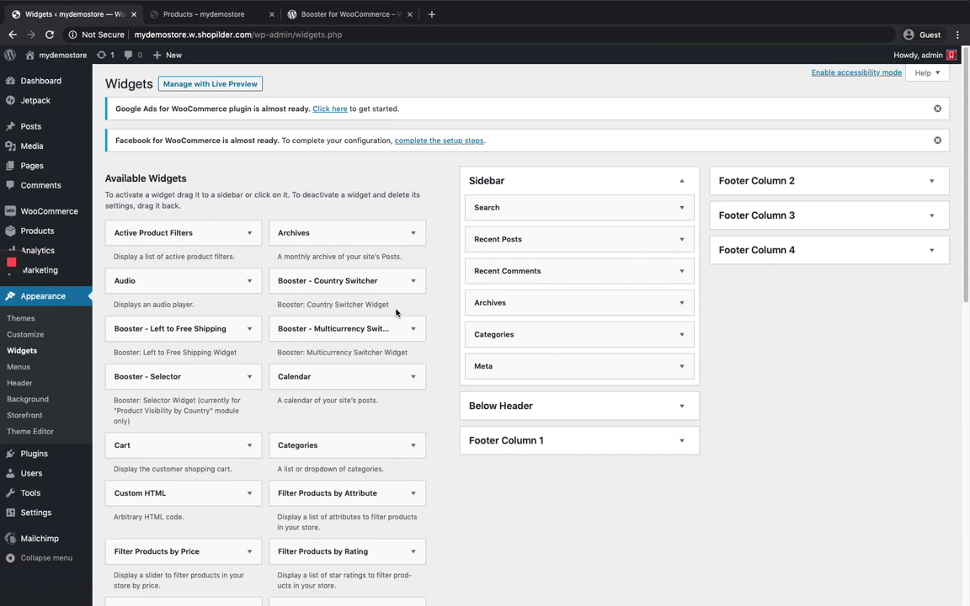
Step: Add the Booster - Multicurrency Switcher widget to the Below Header area
scroll(377, 328, down, 1)
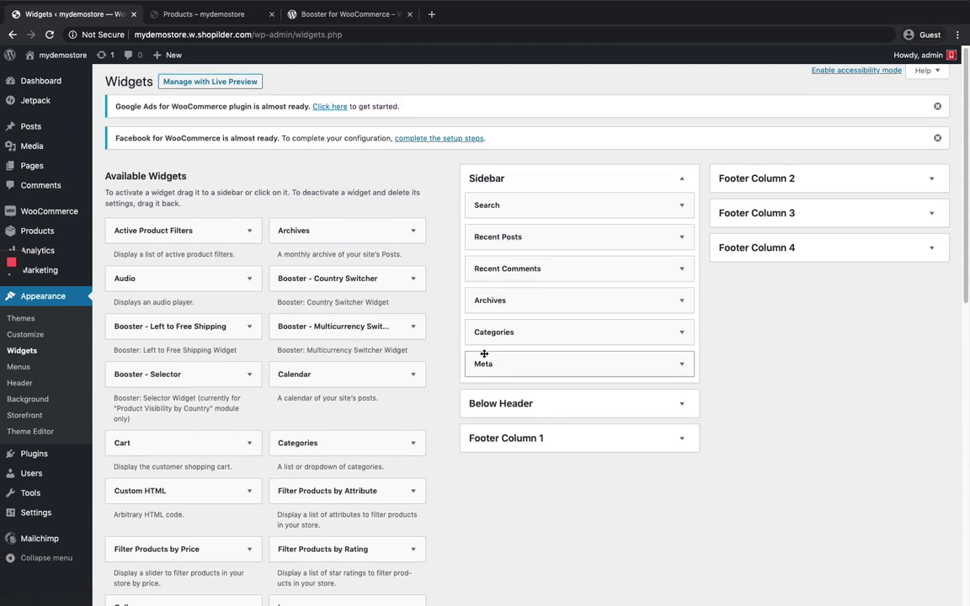
scroll(482, 357, down, 2)
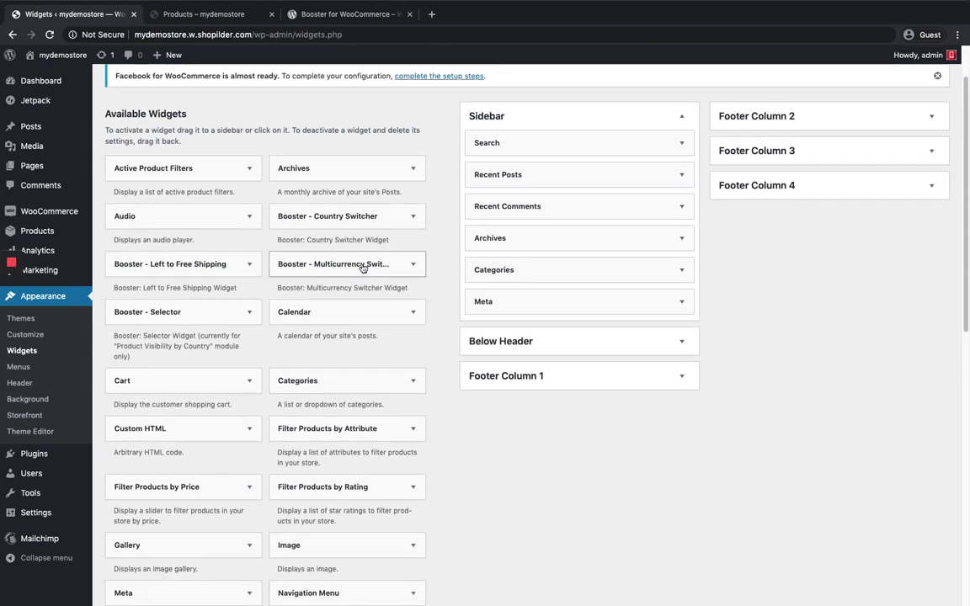
drag(362, 266, 552, 372)
scroll(538, 365, down, 3)
scroll(537, 365, down, 2)
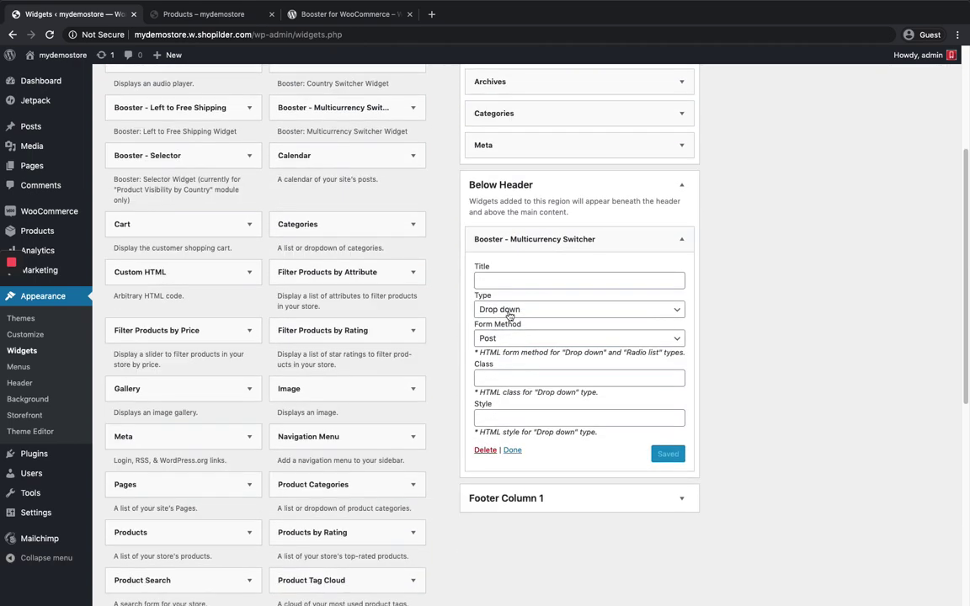
Step: Title the Multicurrency Switcher widget "Change currency", keep Drop down as its type, then save and close the widget's settings
click(550, 280)
text(CV)
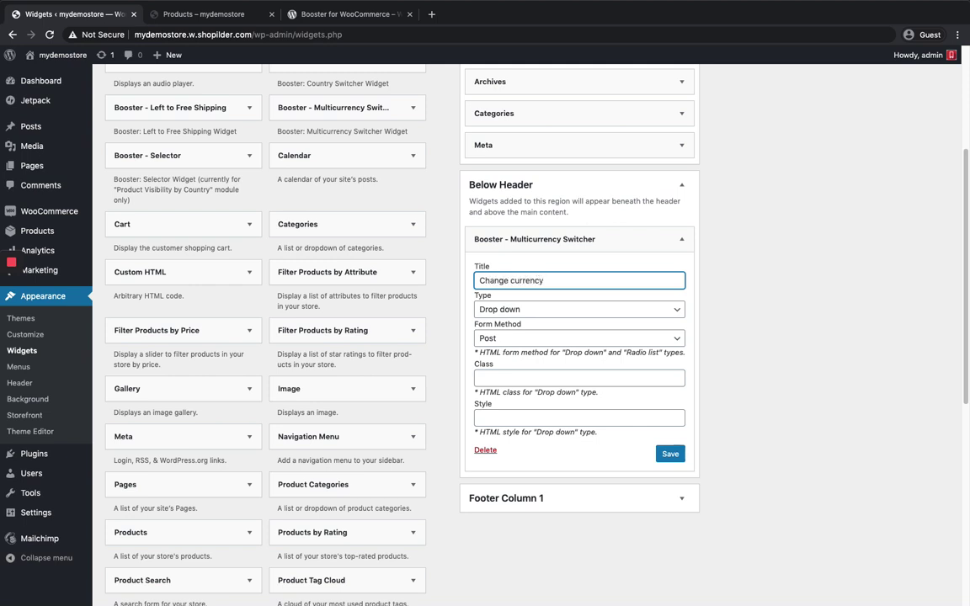
click(511, 310)
click(515, 311)
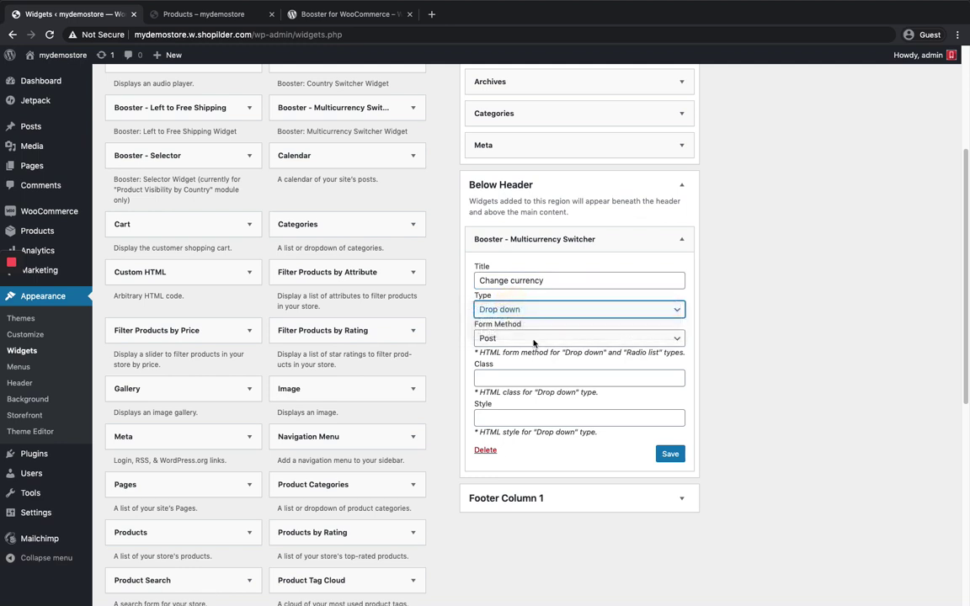
click(516, 312)
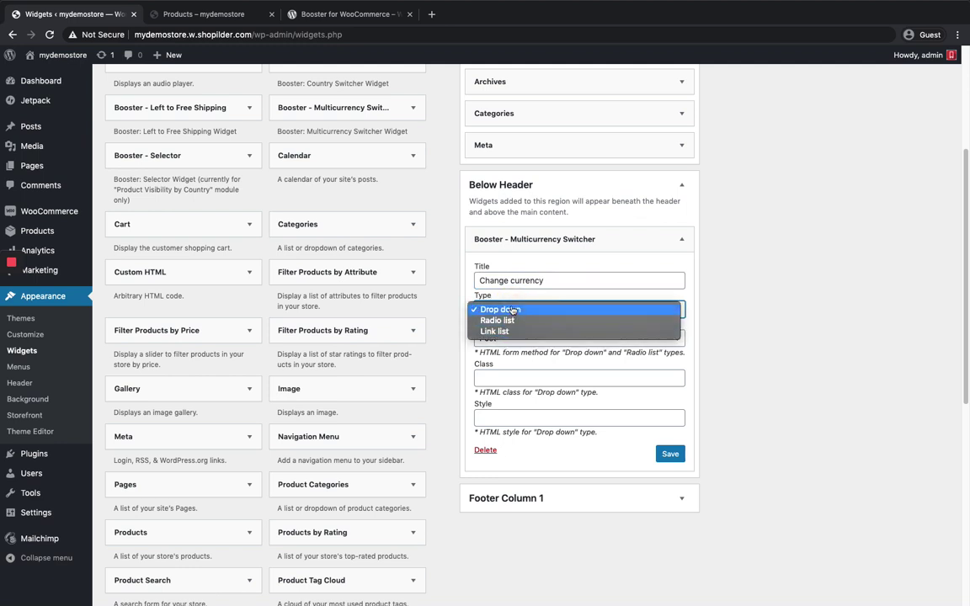
click(511, 310)
scroll(488, 291, down, 1)
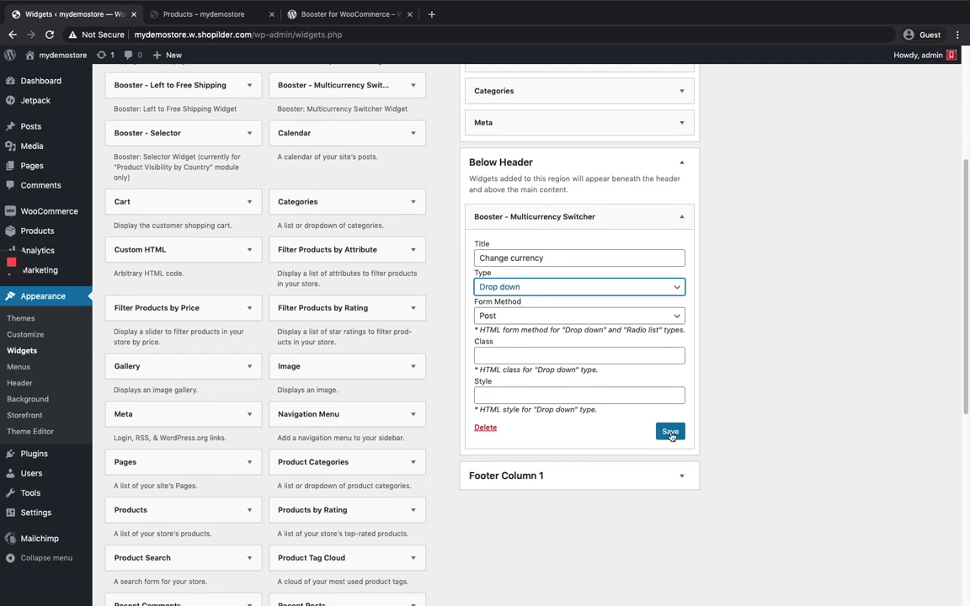
click(671, 434)
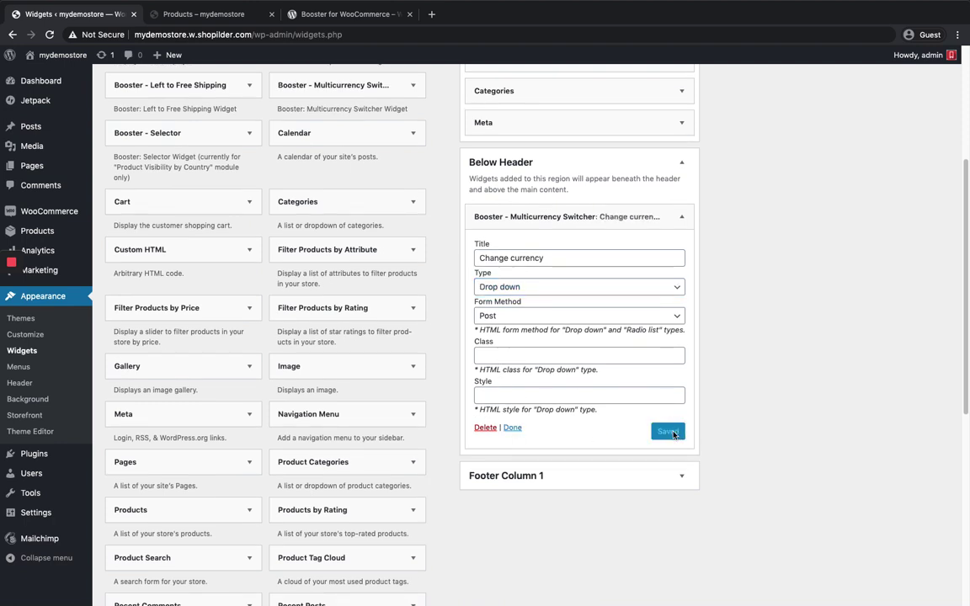
click(513, 429)
scroll(516, 431, up, 3)
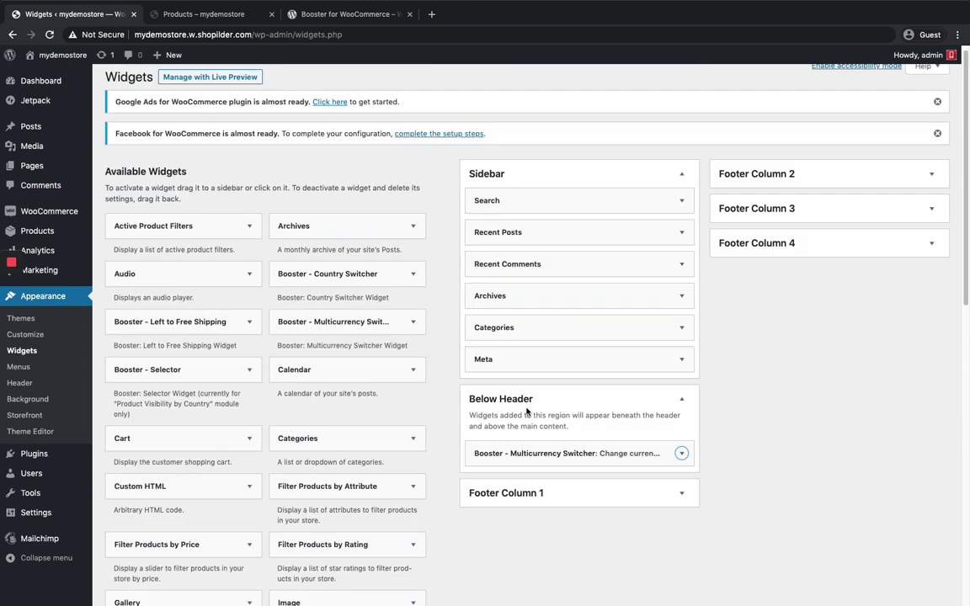
Step: Reload the storefront's Shop page and check the currency switcher below the header and the product prices
click(222, 15)
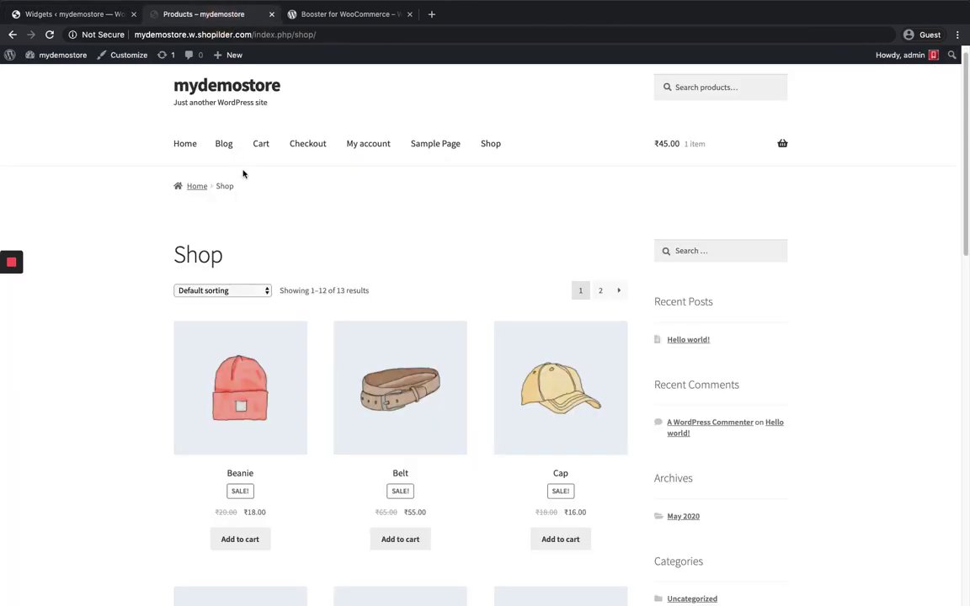
key(super+r)
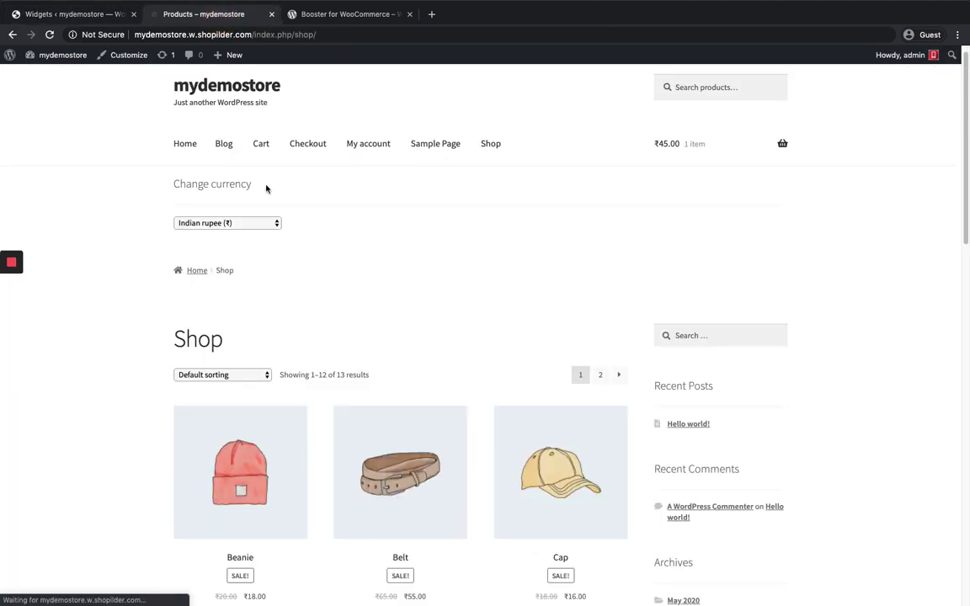
scroll(263, 257, down, 1)
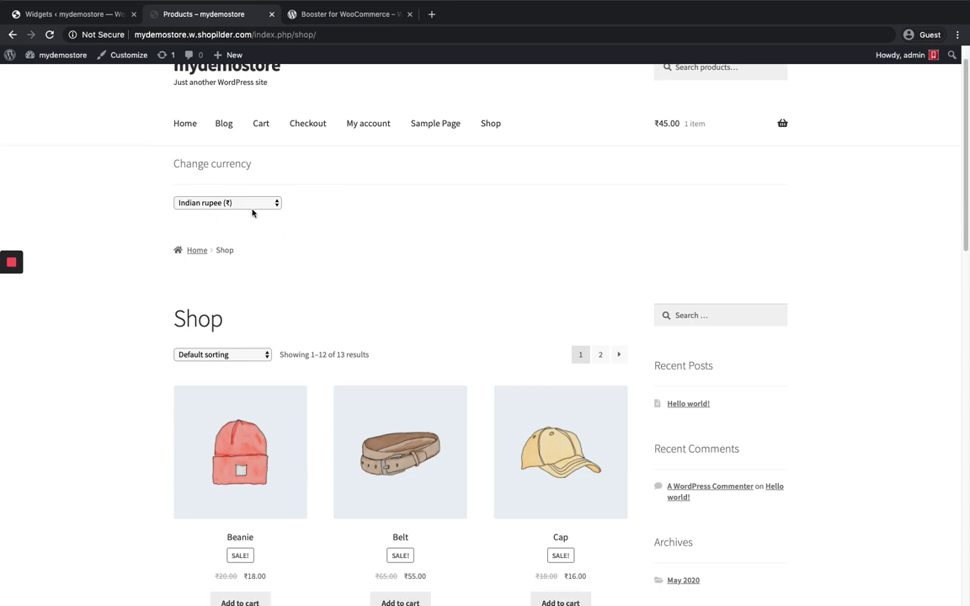
scroll(346, 309, down, 4)
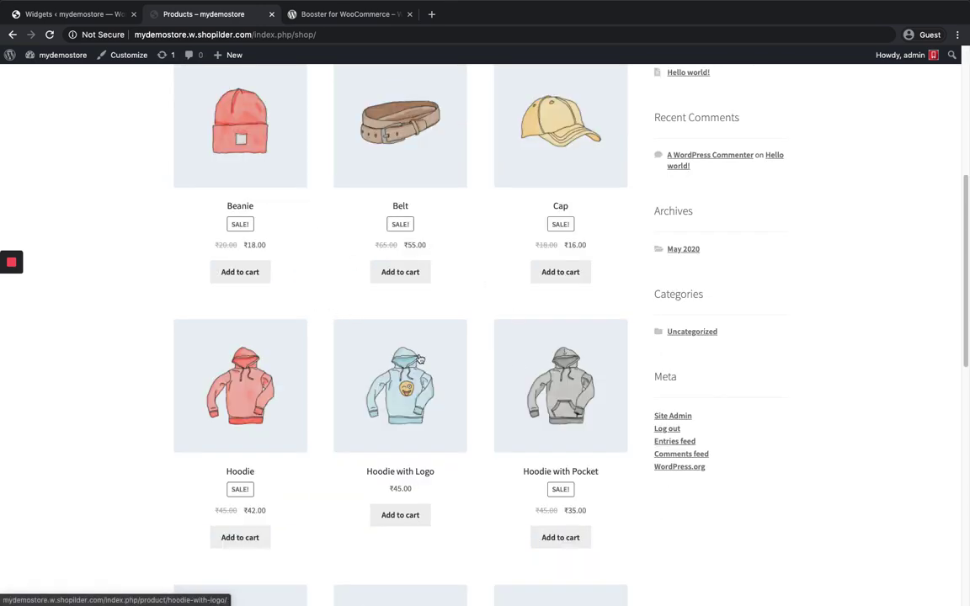
scroll(421, 360, up, 4)
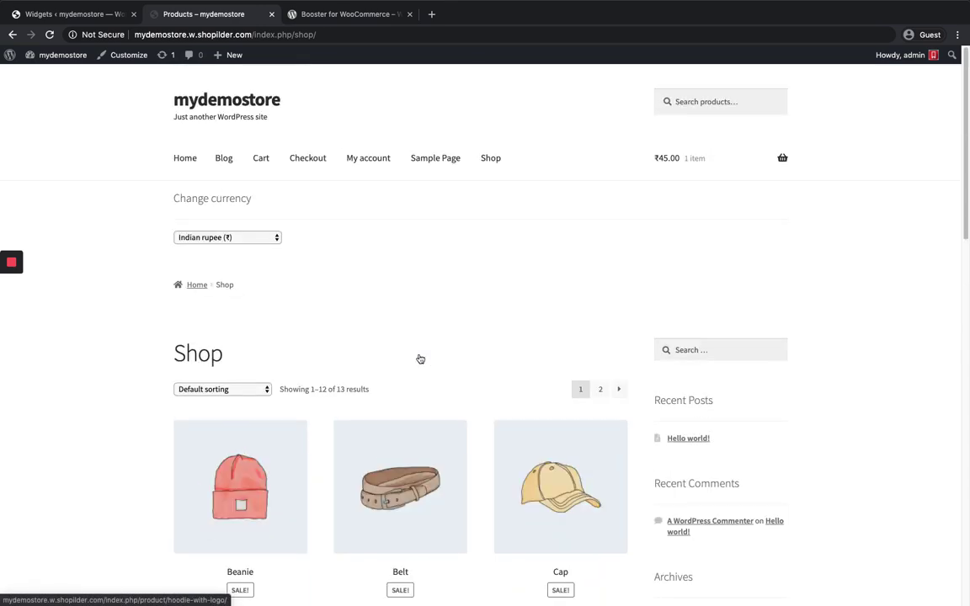
Step: Switch the shop's currency to United States (US) dollar ($) and review the product prices
click(219, 238)
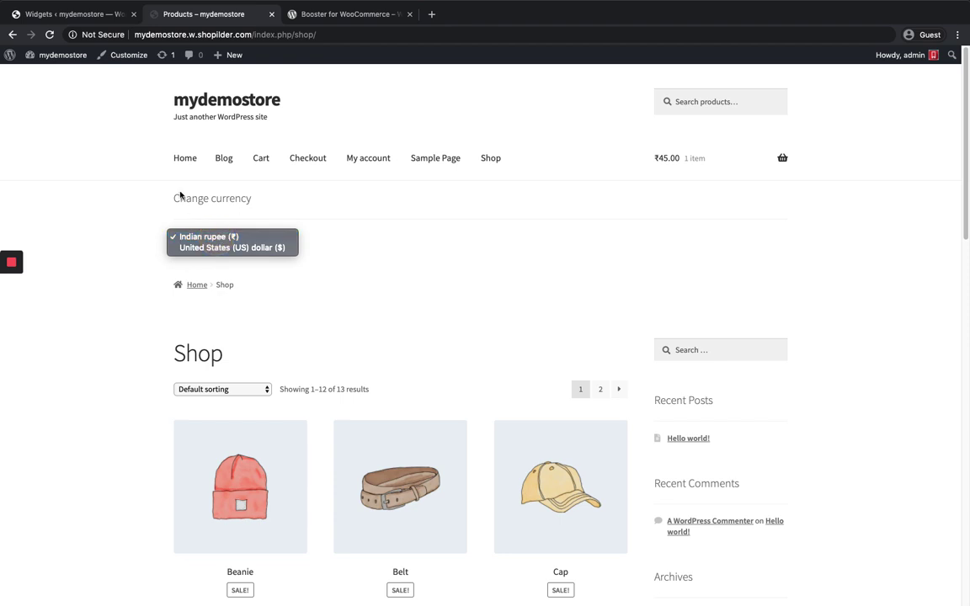
click(206, 248)
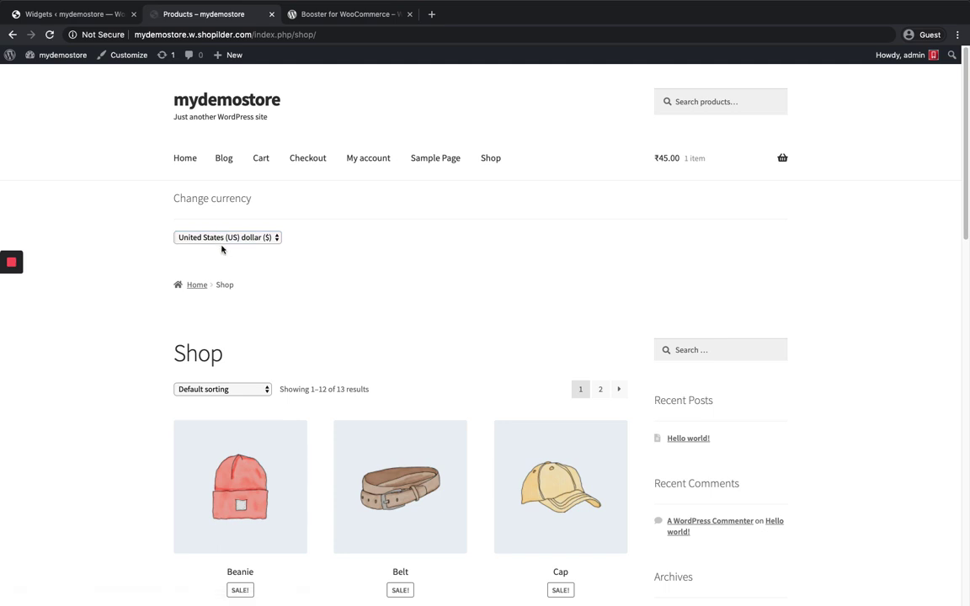
scroll(222, 249, down, 2)
scroll(357, 212, down, 4)
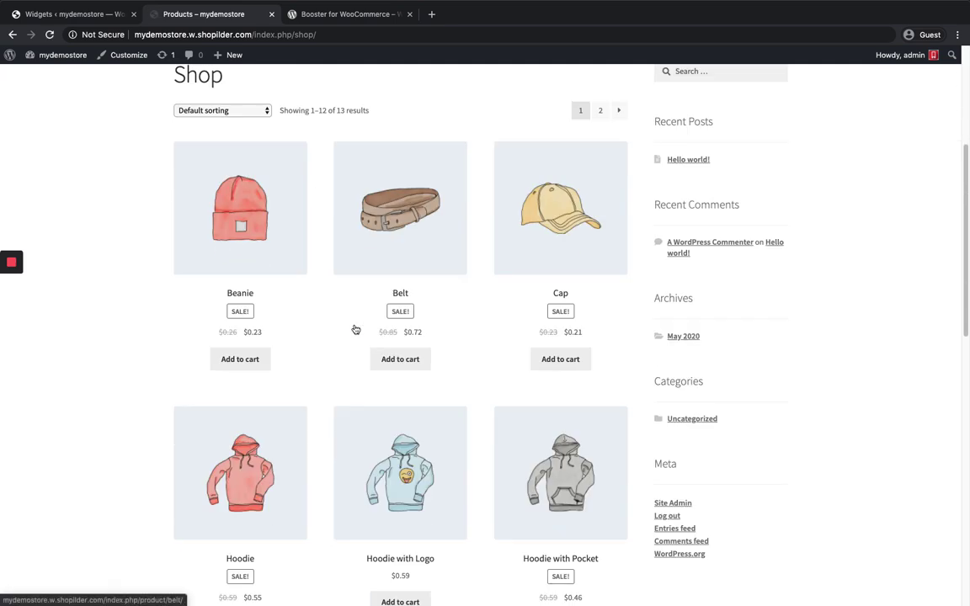
Step: Review the dollar prices of the products across the Shop page and the currency switcher below the header
scroll(411, 332, down, 1)
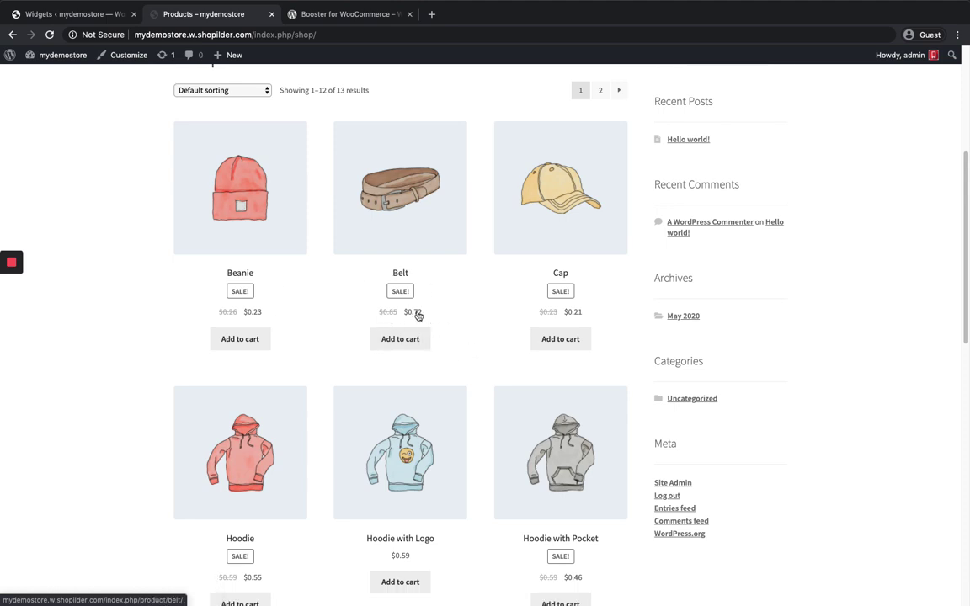
scroll(409, 305, down, 1)
scroll(522, 295, down, 1)
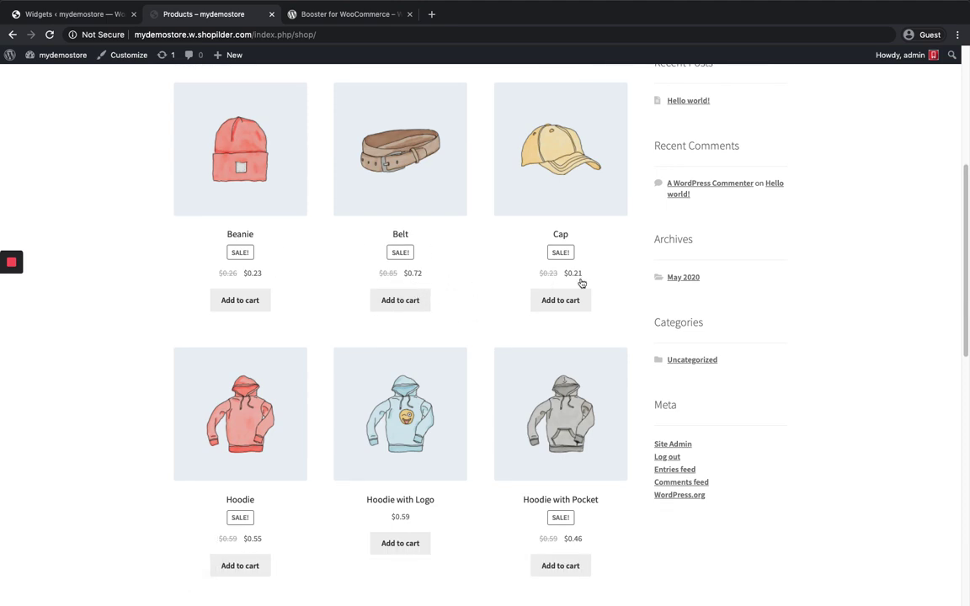
scroll(610, 290, down, 5)
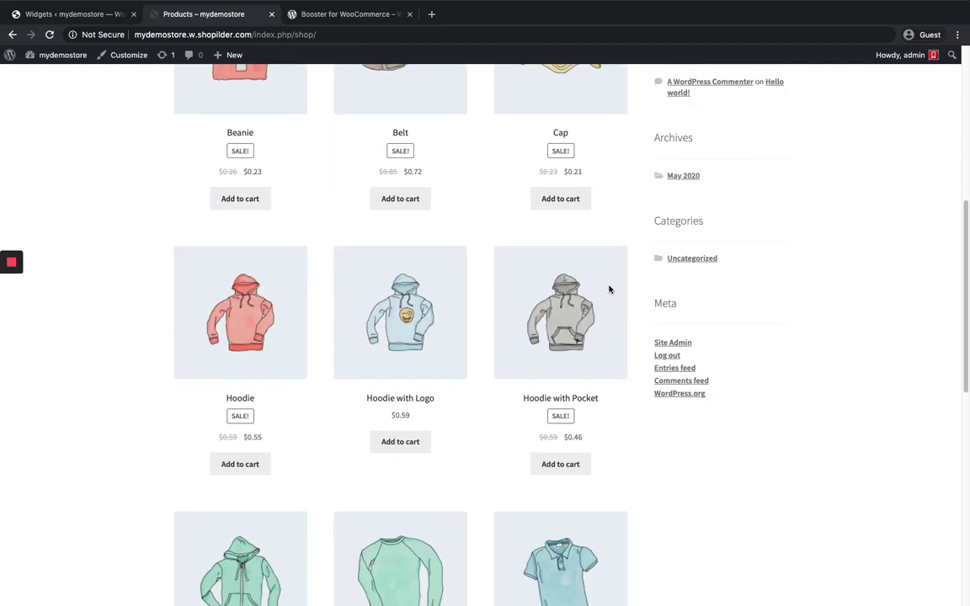
scroll(355, 325, down, 5)
scroll(407, 327, down, 1)
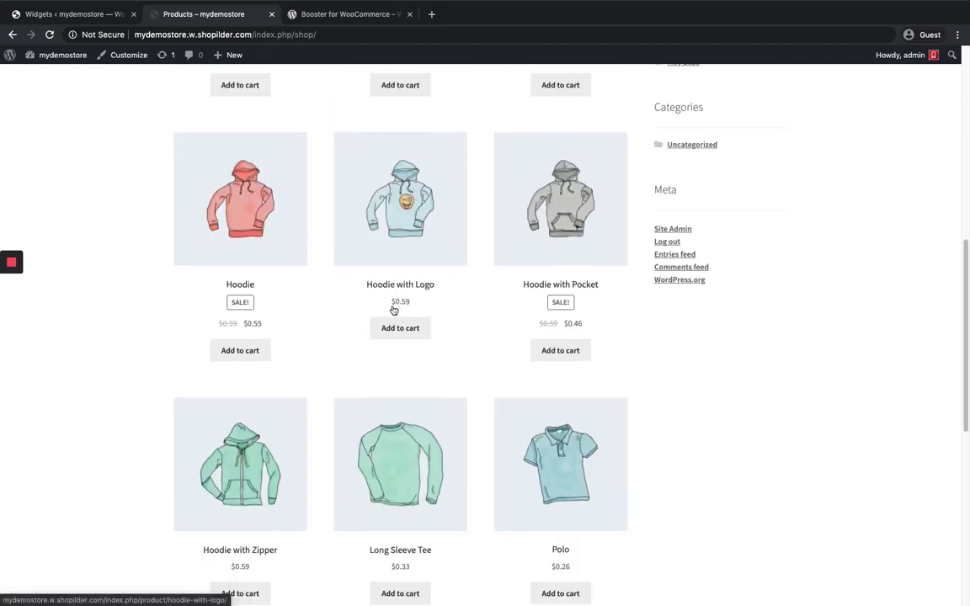
scroll(392, 316, down, 2)
scroll(387, 348, down, 4)
scroll(383, 350, up, 10)
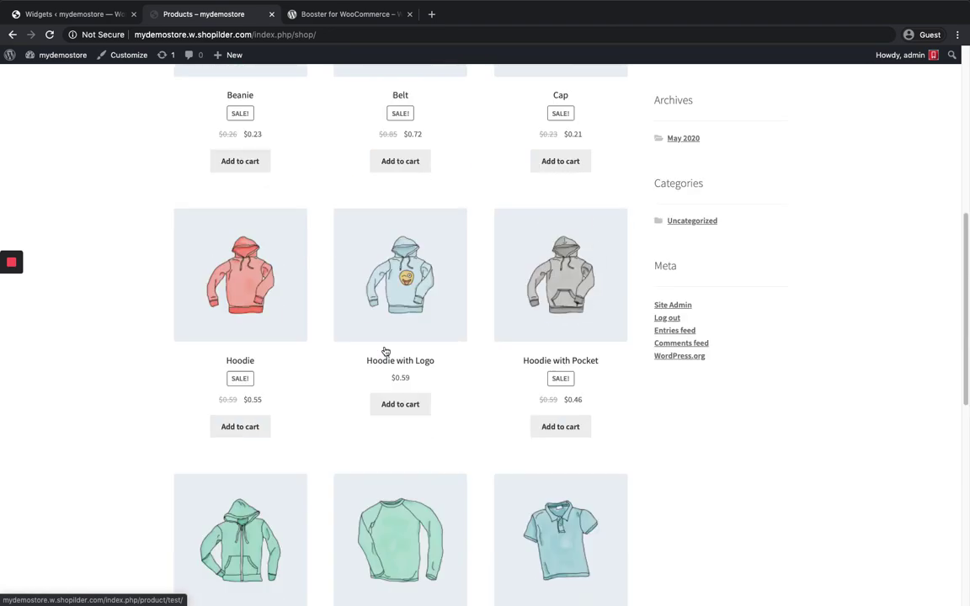
scroll(383, 351, down, 7)
scroll(406, 325, up, 5)
scroll(227, 314, down, 1)
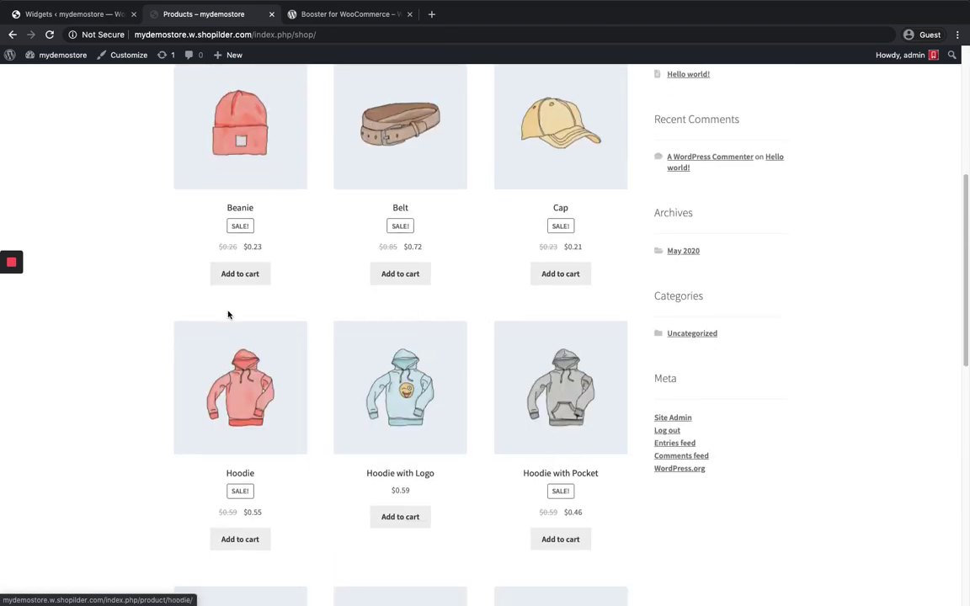
scroll(228, 314, up, 5)
scroll(235, 312, down, 2)
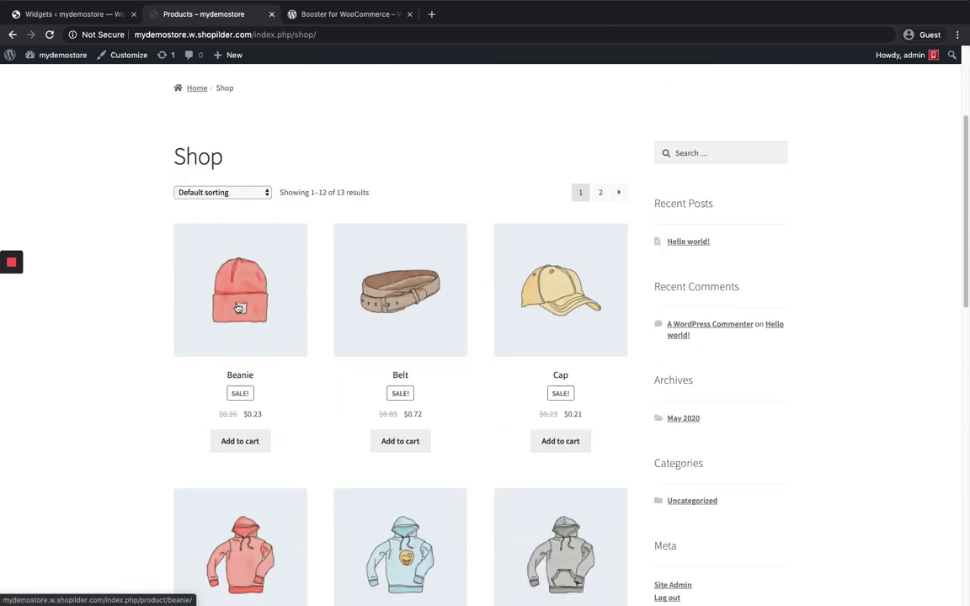
scroll(232, 295, up, 5)
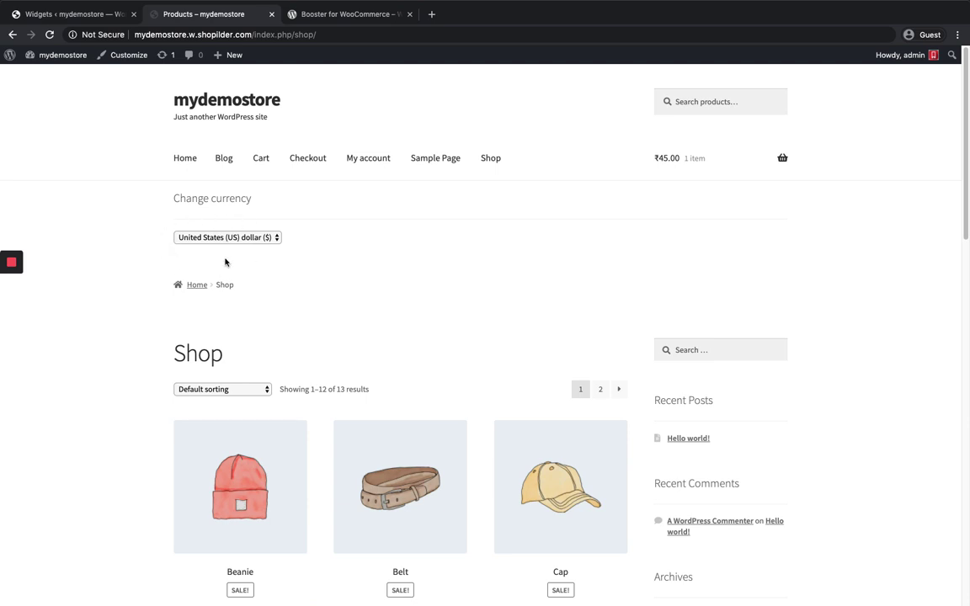
scroll(225, 262, down, 3)
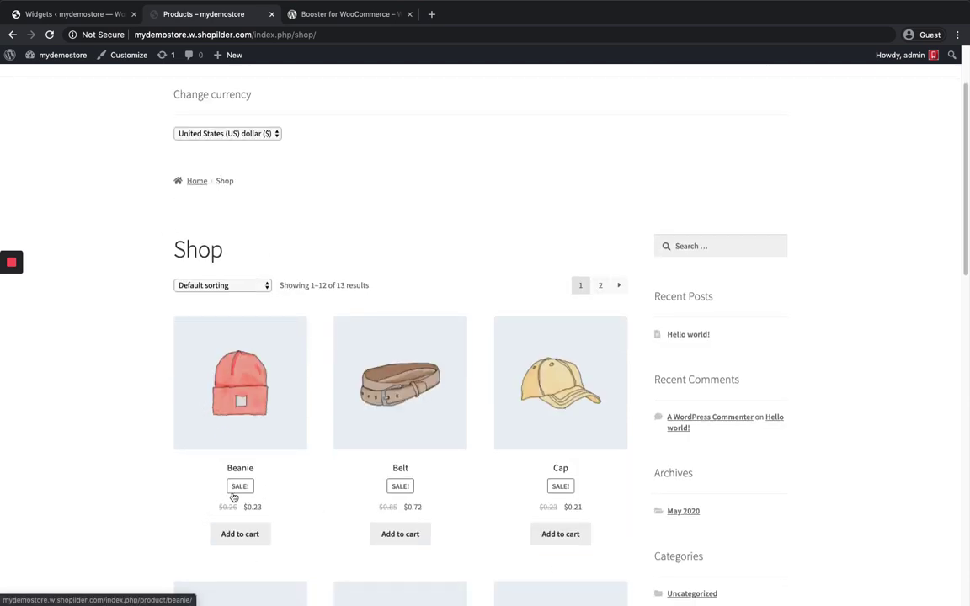
Step: Open the Beanie product page and check its price and currency switcher
scroll(253, 472, down, 1)
click(279, 399)
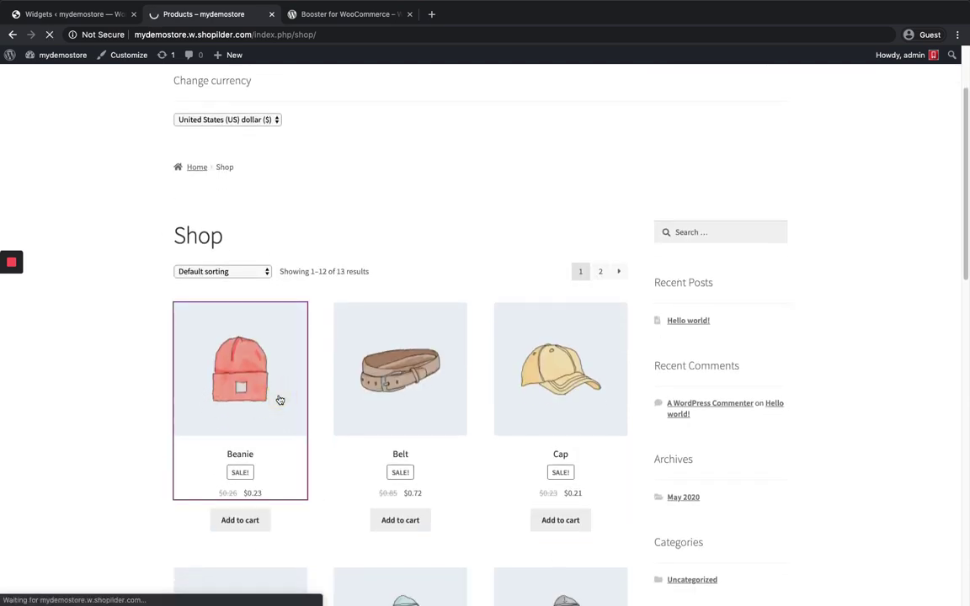
scroll(310, 438, down, 7)
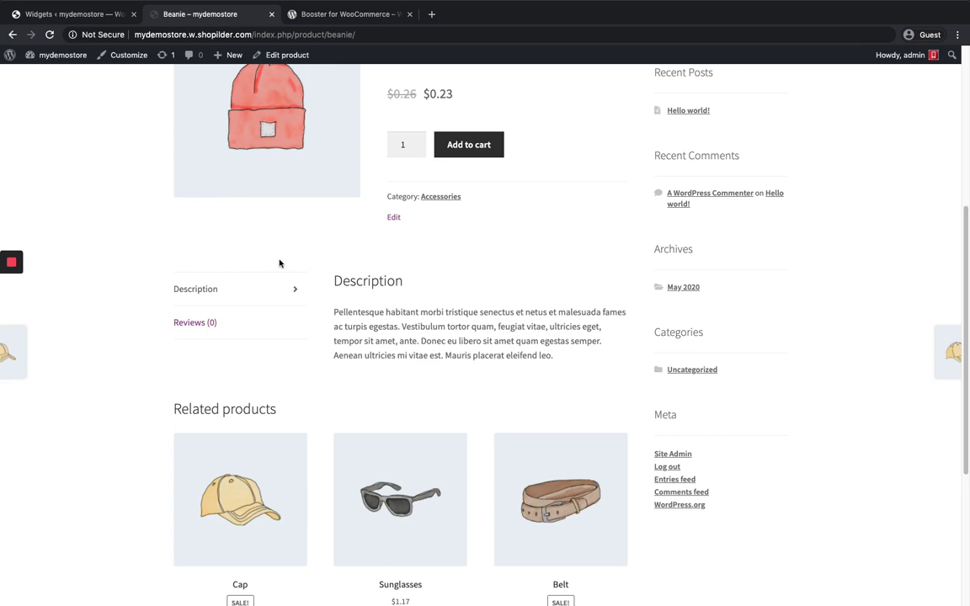
scroll(280, 264, up, 2)
scroll(188, 113, up, 3)
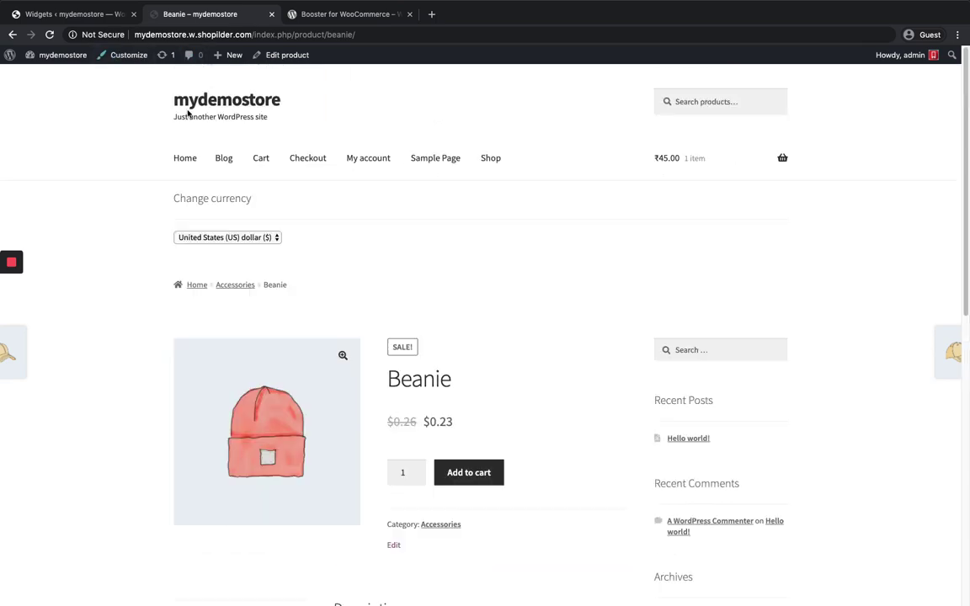
Step: Return to the store admin and open the Multicurrency (Currency Switcher) module's settings from the Booster dashboard
click(56, 15)
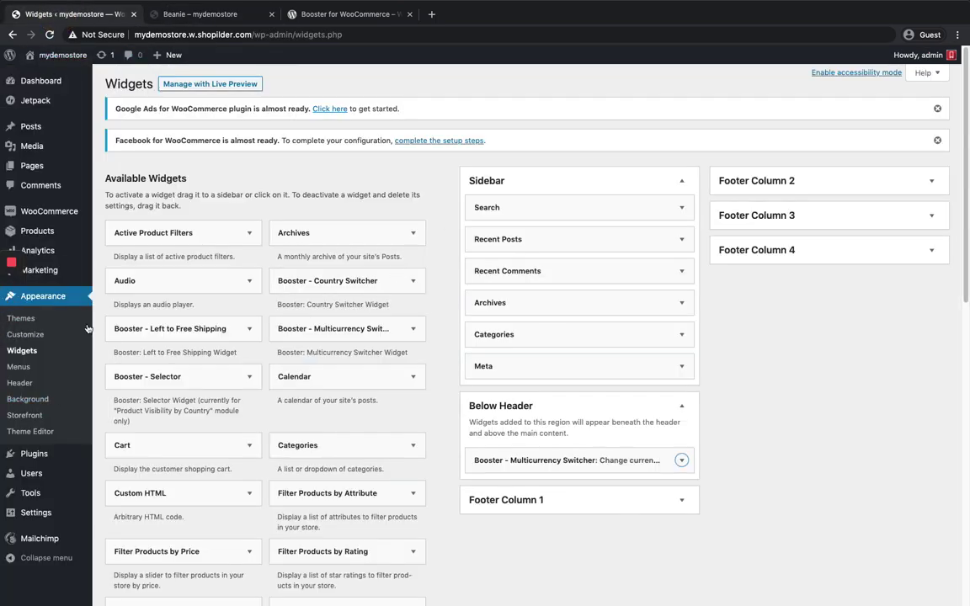
mouse_move(51, 211)
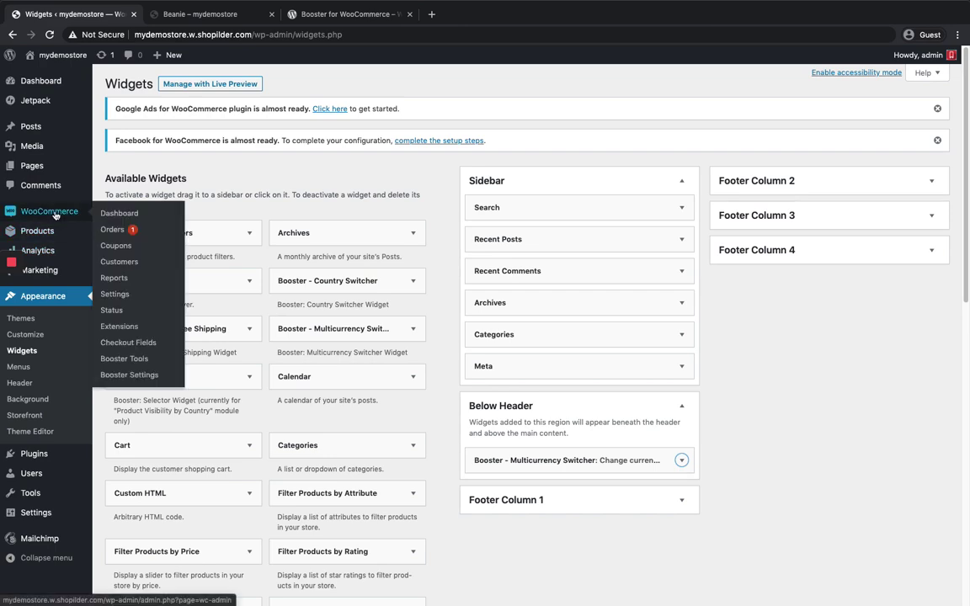
click(130, 375)
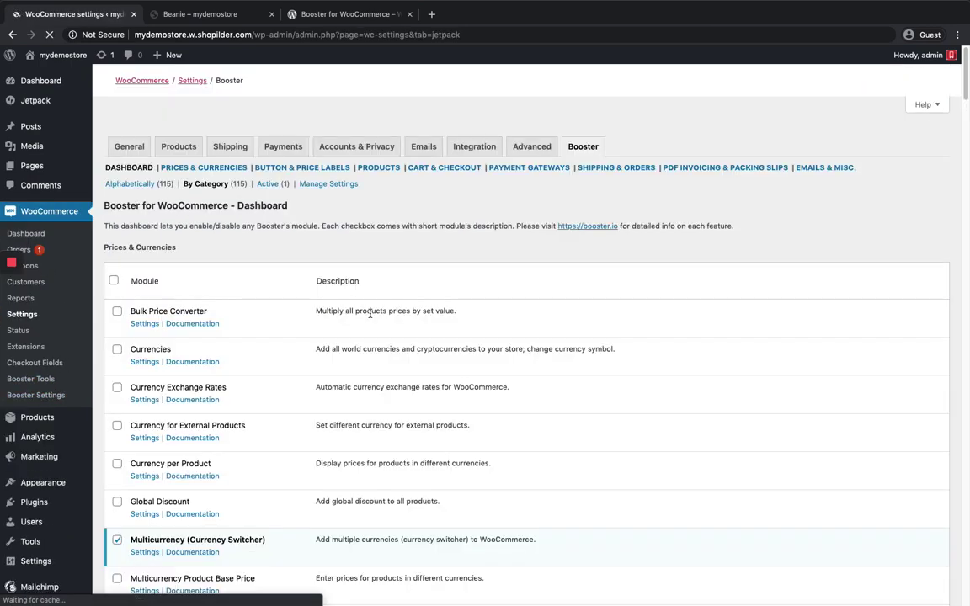
scroll(388, 317, down, 2)
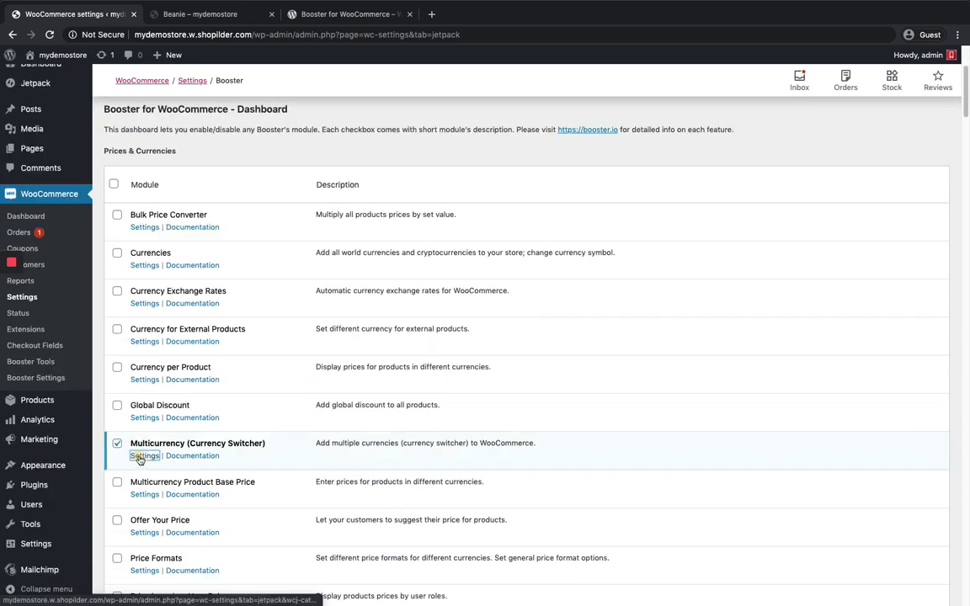
click(141, 456)
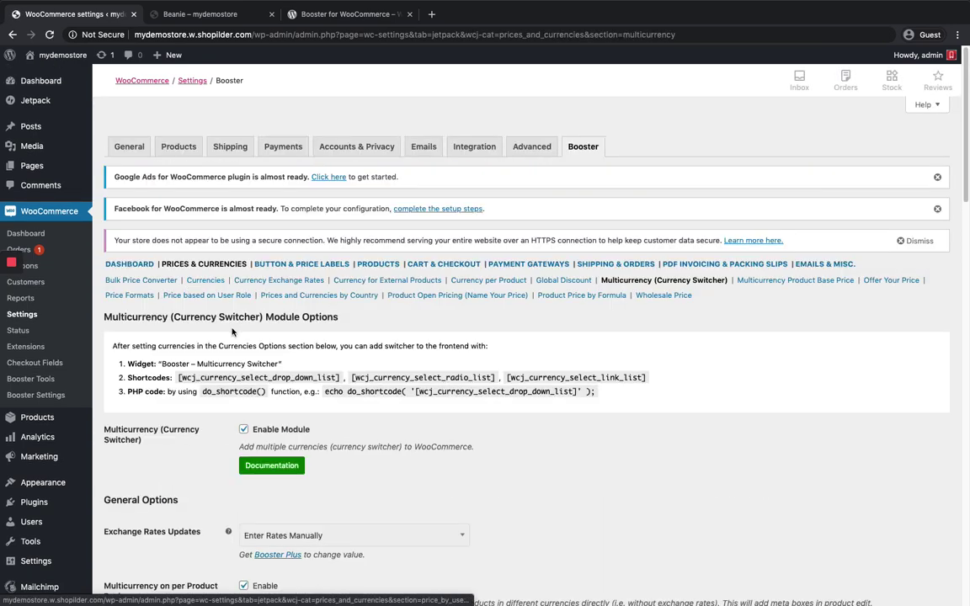
Step: Copy the [wcj_currency_select_drop_down_list] shortcode from the Multicurrency module options
scroll(233, 332, down, 1)
scroll(270, 352, down, 1)
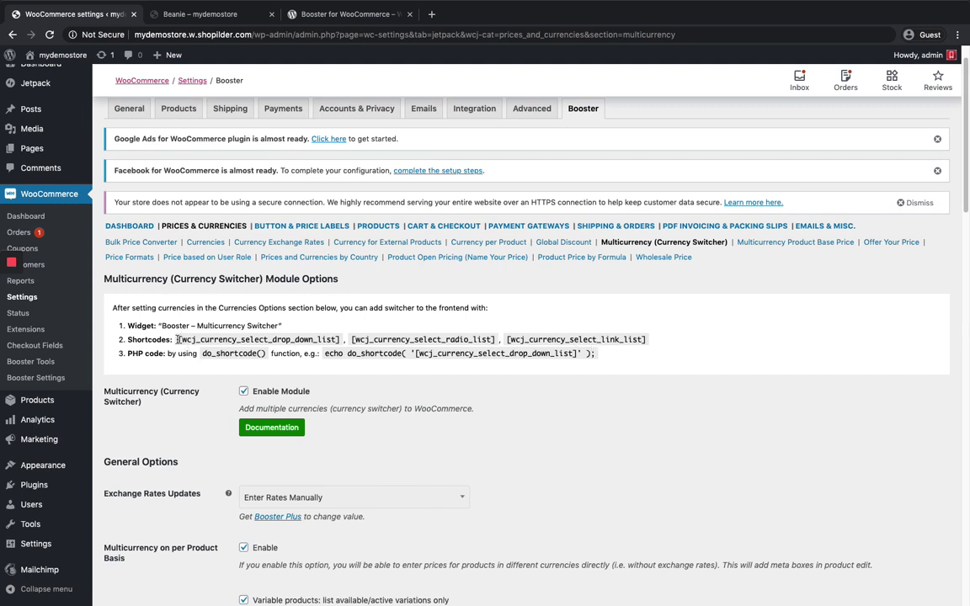
mouse_move(177, 339)
mouse_down()
mouse_move(344, 339)
mouse_move(176, 340)
mouse_up()
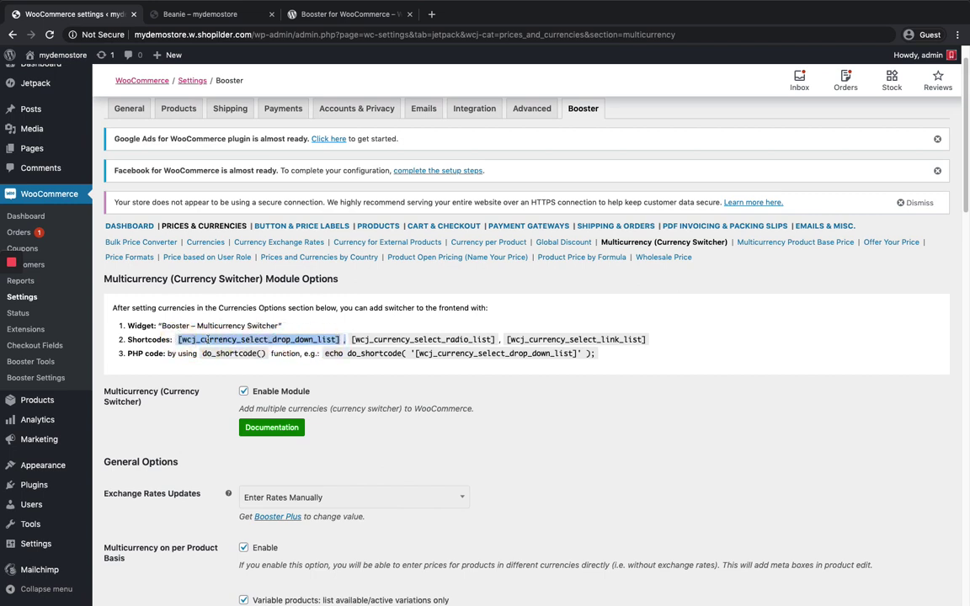
scroll(236, 324, down, 2)
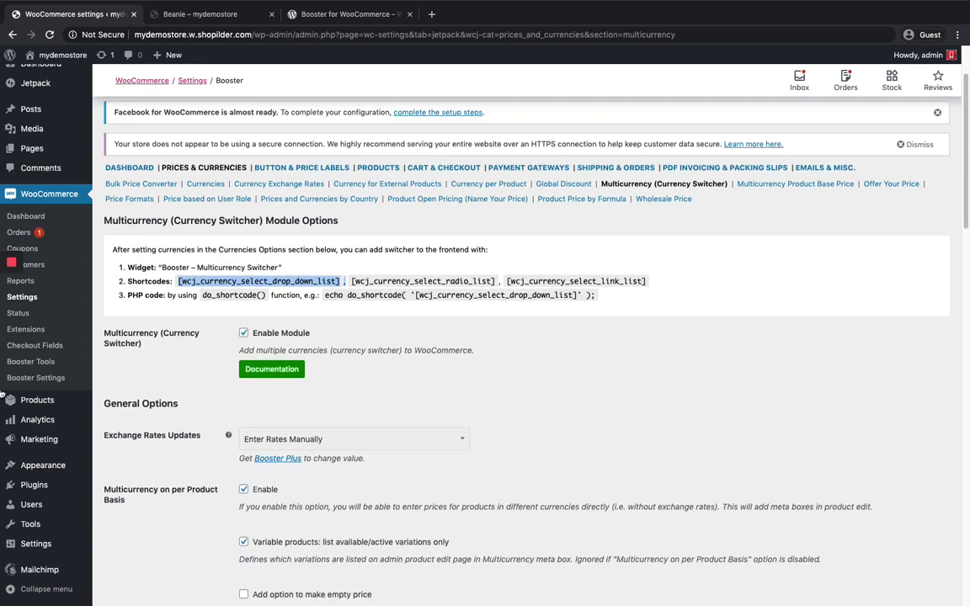
scroll(43, 346, down, 3)
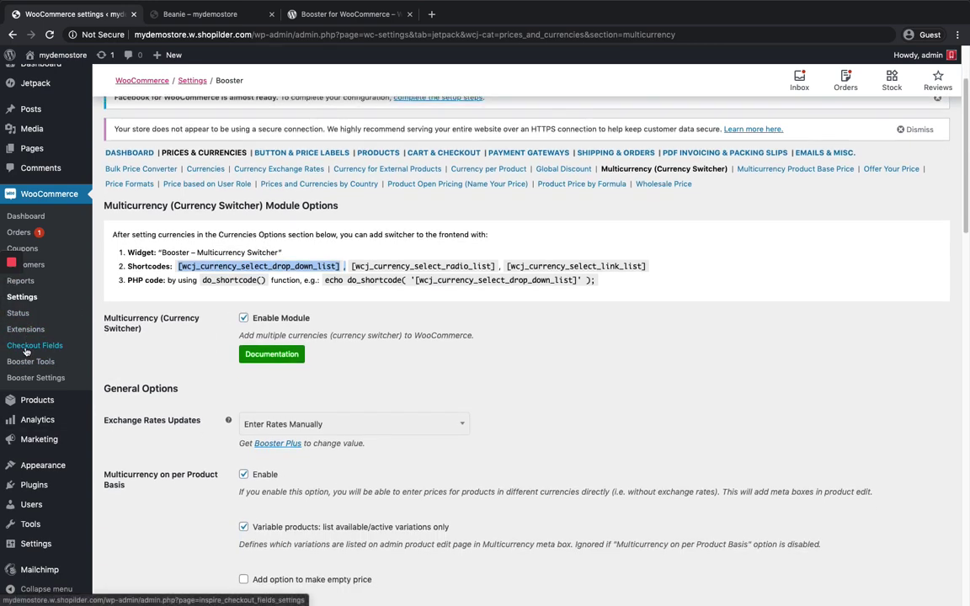
scroll(52, 368, up, 4)
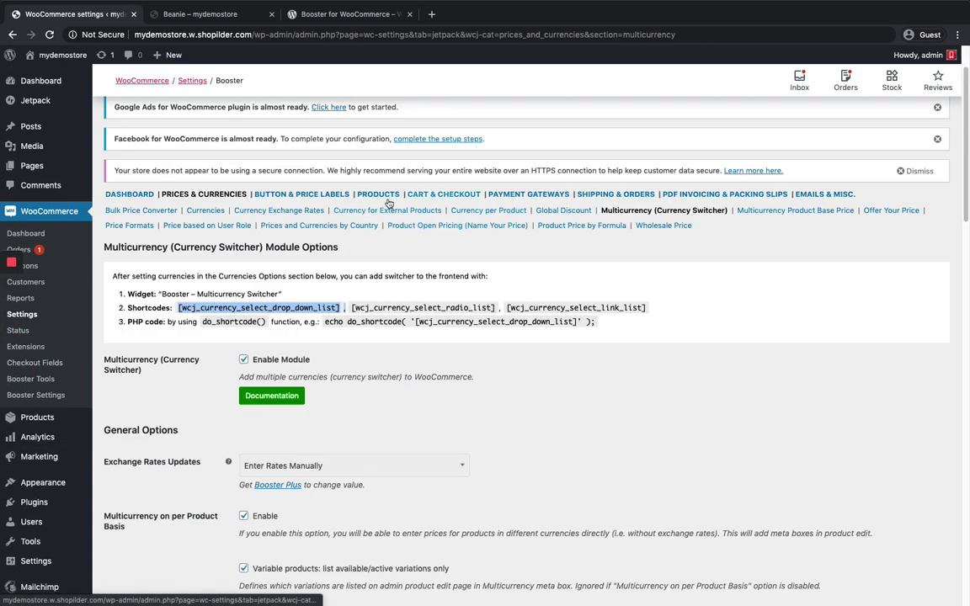
Step: Open the Product Info module's settings in Booster's Products category and enable the module
click(379, 195)
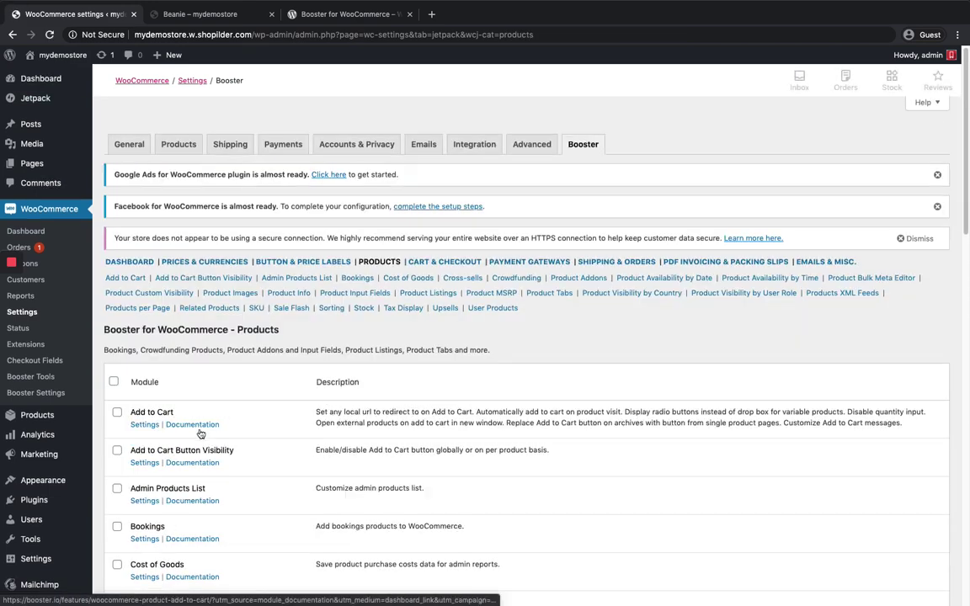
scroll(202, 396, down, 5)
scroll(204, 422, down, 10)
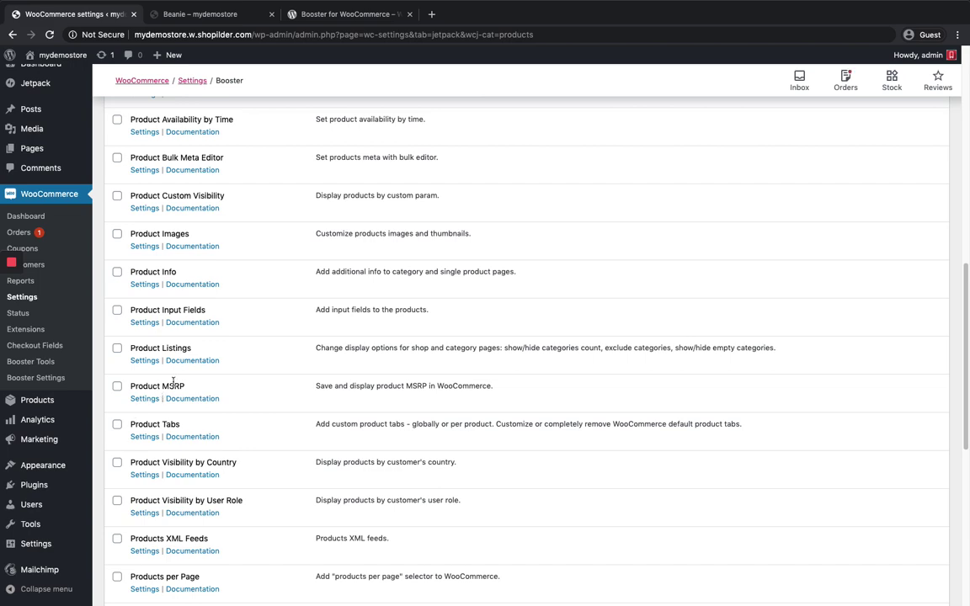
click(145, 285)
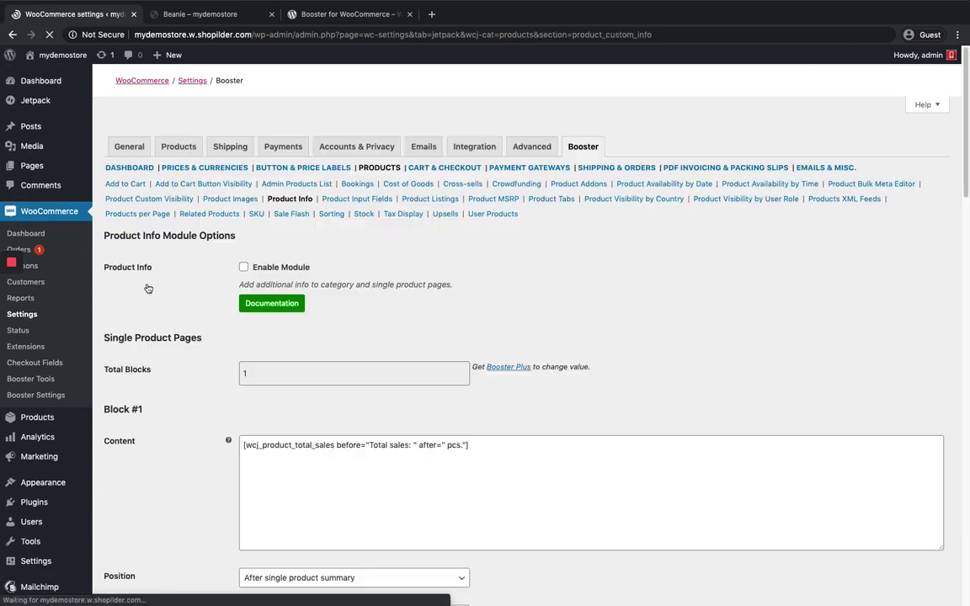
scroll(179, 320, down, 1)
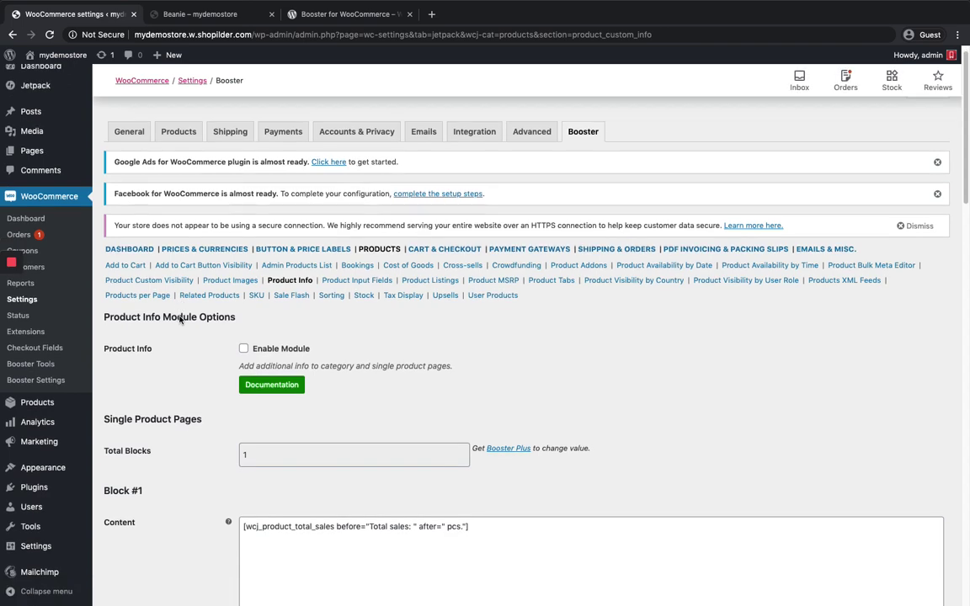
scroll(179, 320, down, 1)
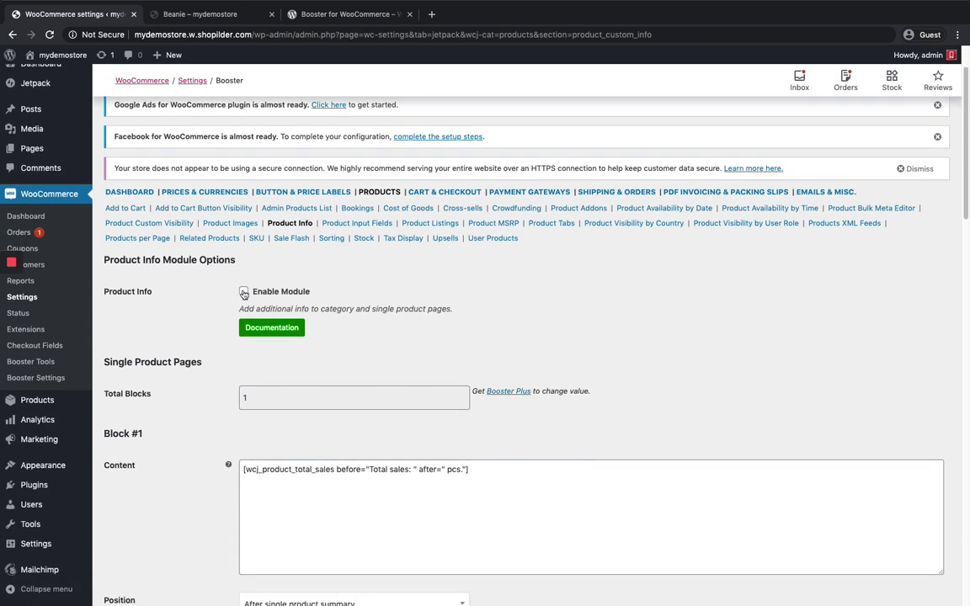
click(244, 293)
Step: Replace the Single Product Pages Block #1 content with [wcj_currency_select_drop_down_list]
scroll(358, 307, down, 2)
scroll(358, 303, down, 1)
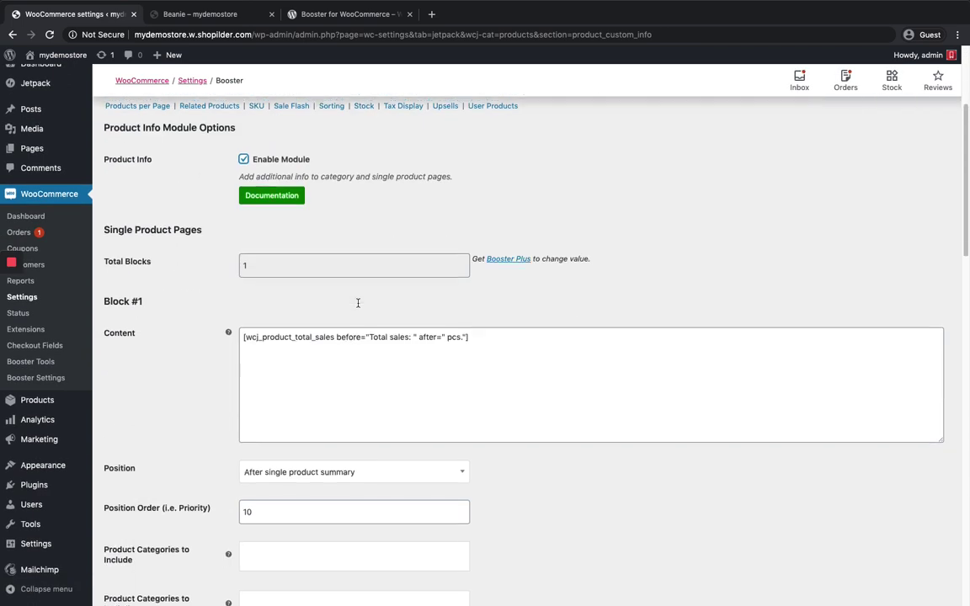
click(282, 338)
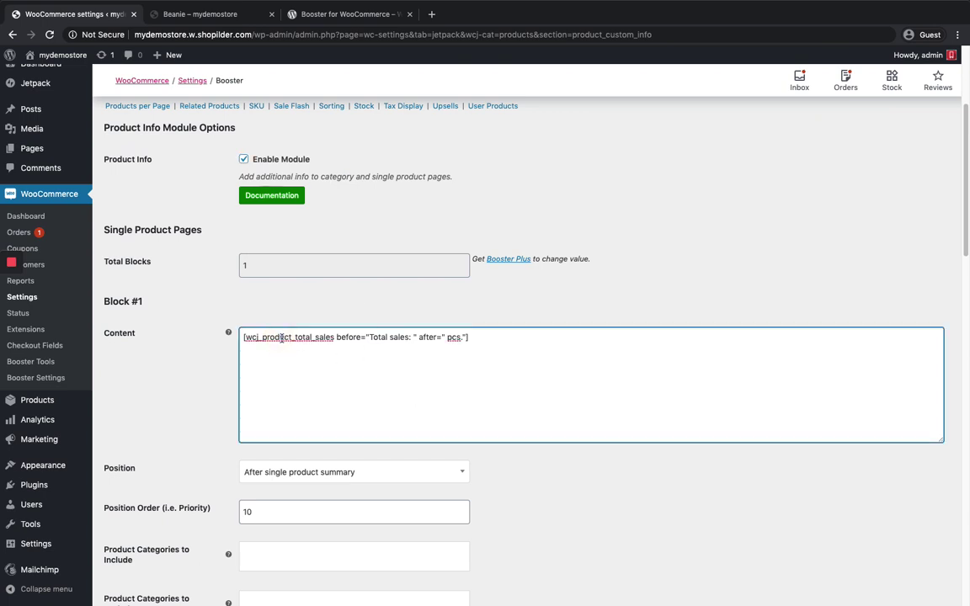
key(ctrl+a)
key(BackSpace)
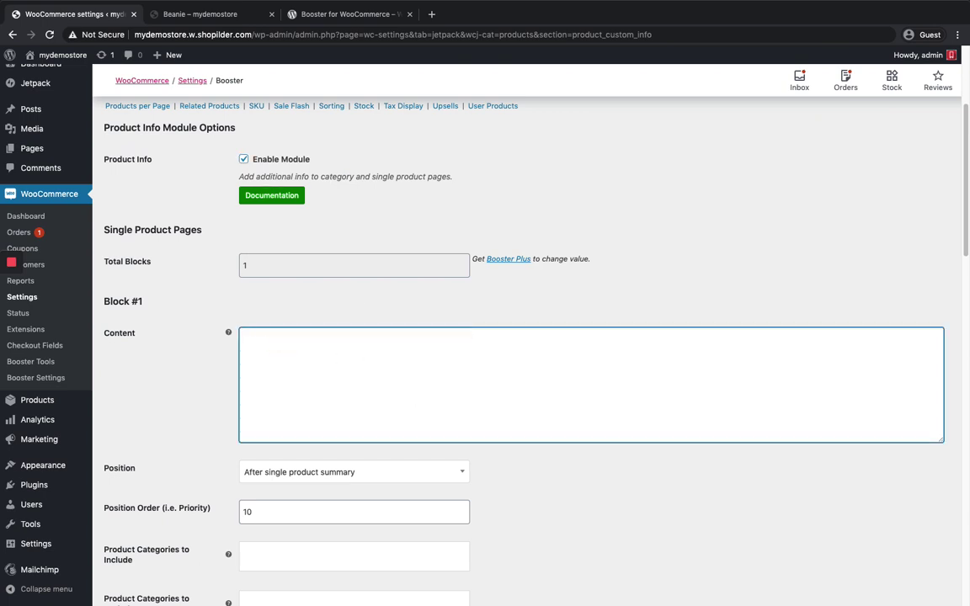
text([wcj_currency_select_drop_down_list].)
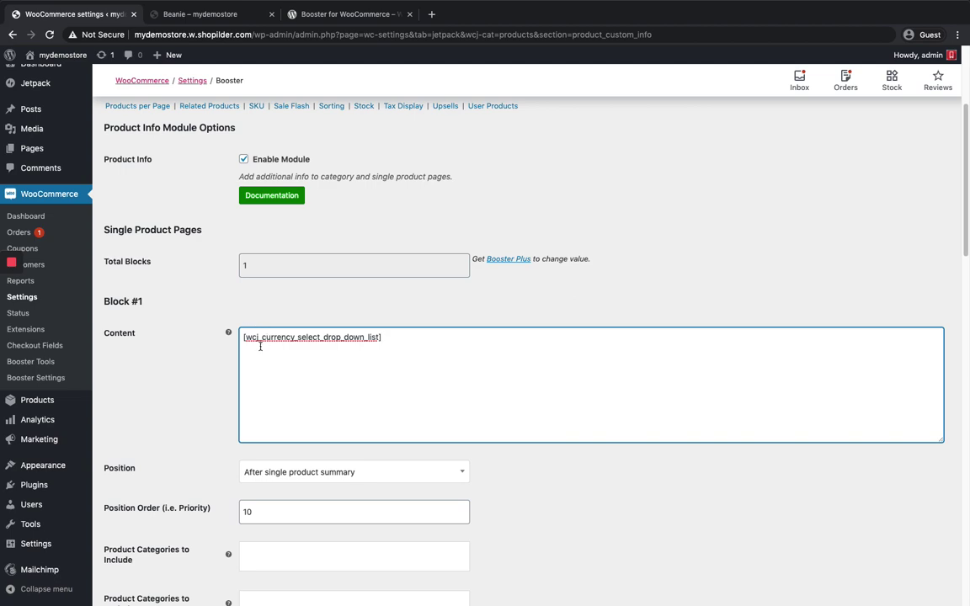
Step: Replace the Archives Block #1 content with the [wcj_currency_select_drop_down_list] shortcode
scroll(253, 346, down, 1)
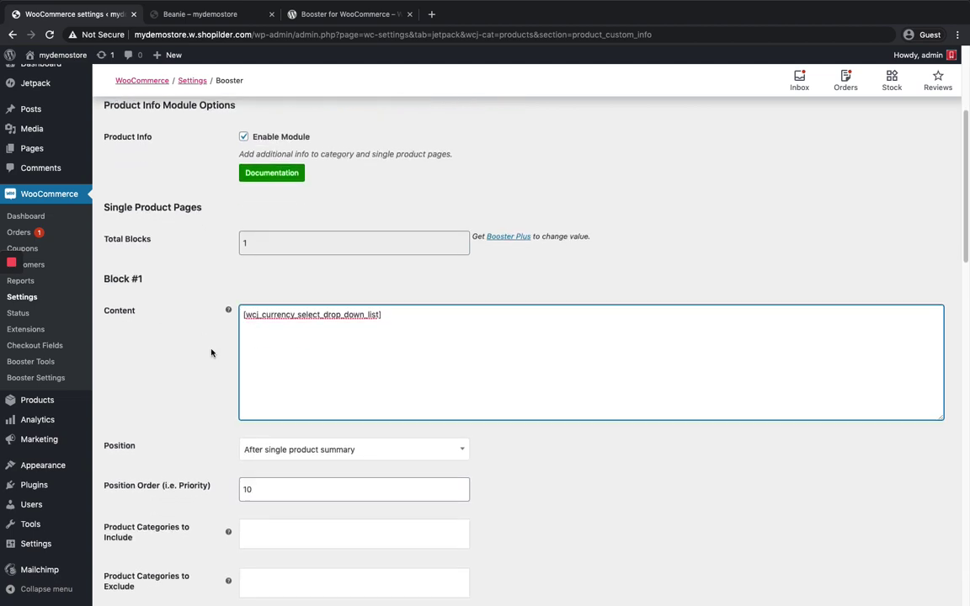
scroll(212, 353, down, 10)
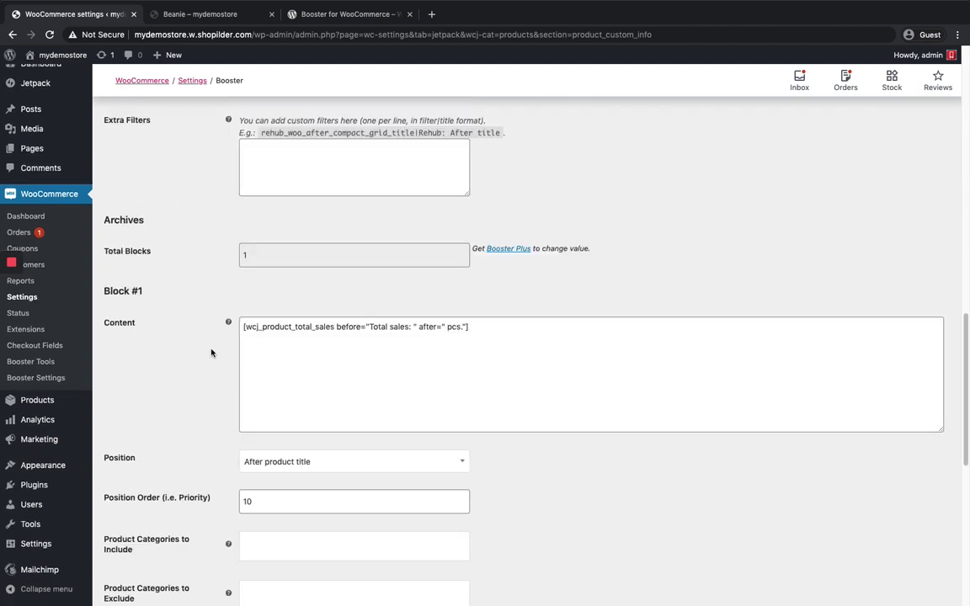
drag(242, 327, 513, 330)
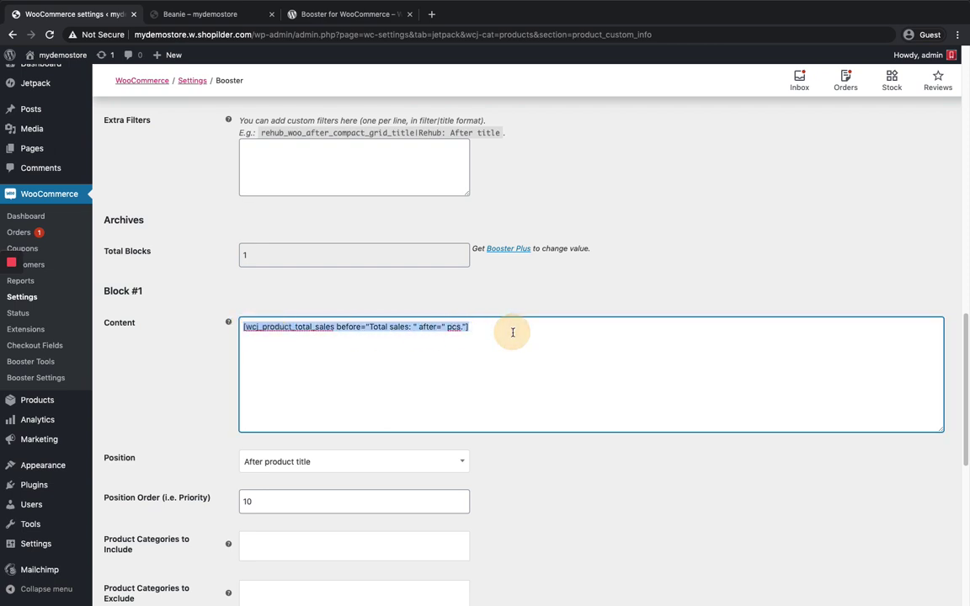
key(BackSpace)
text([wcj_currency_select_drop_down_list])
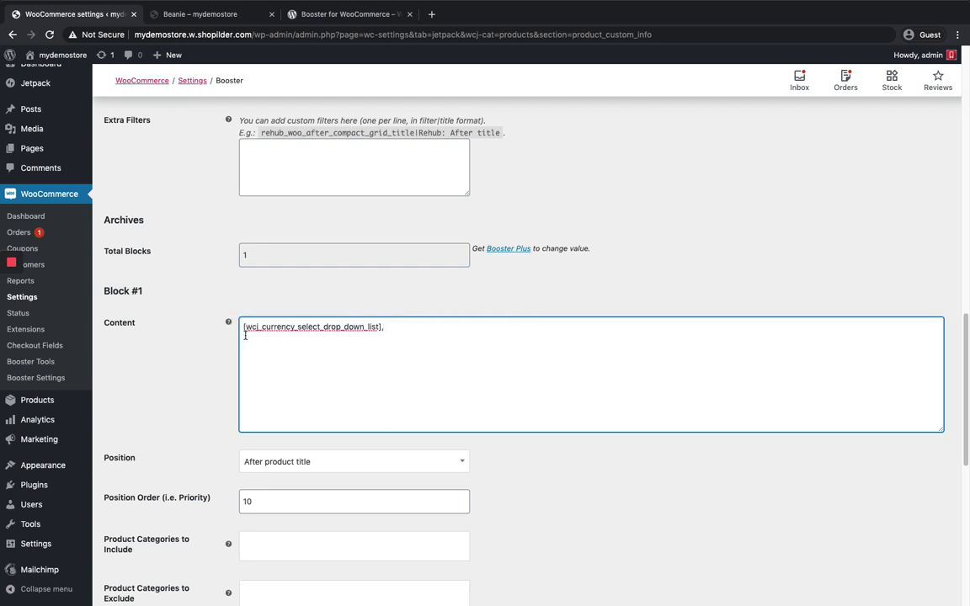
Step: Remove the trailing comma after the shortcode in the Archives Block #1 content and save the Product Info settings
scroll(245, 337, up, 1)
scroll(435, 321, down, 3)
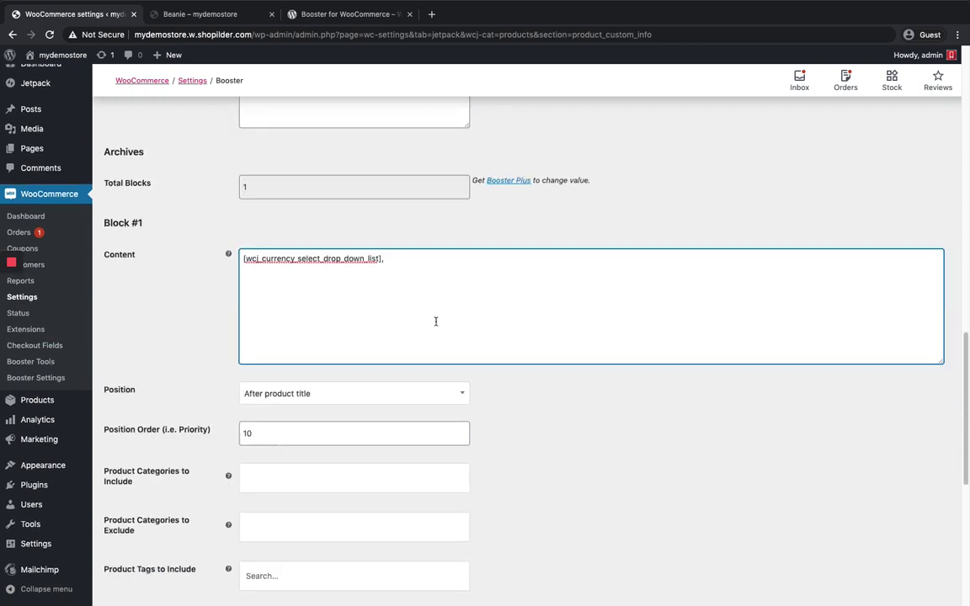
scroll(184, 373, down, 5)
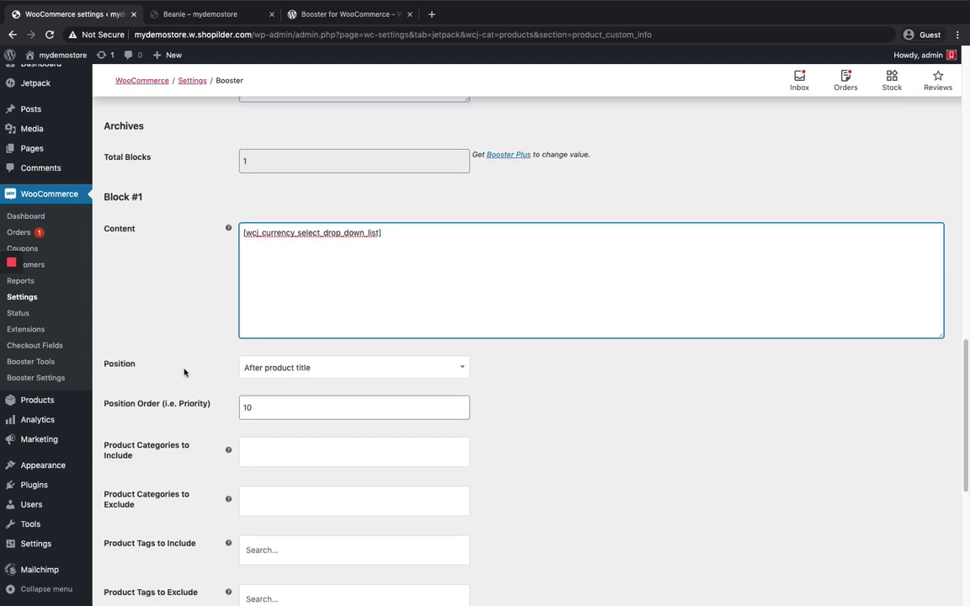
click(134, 546)
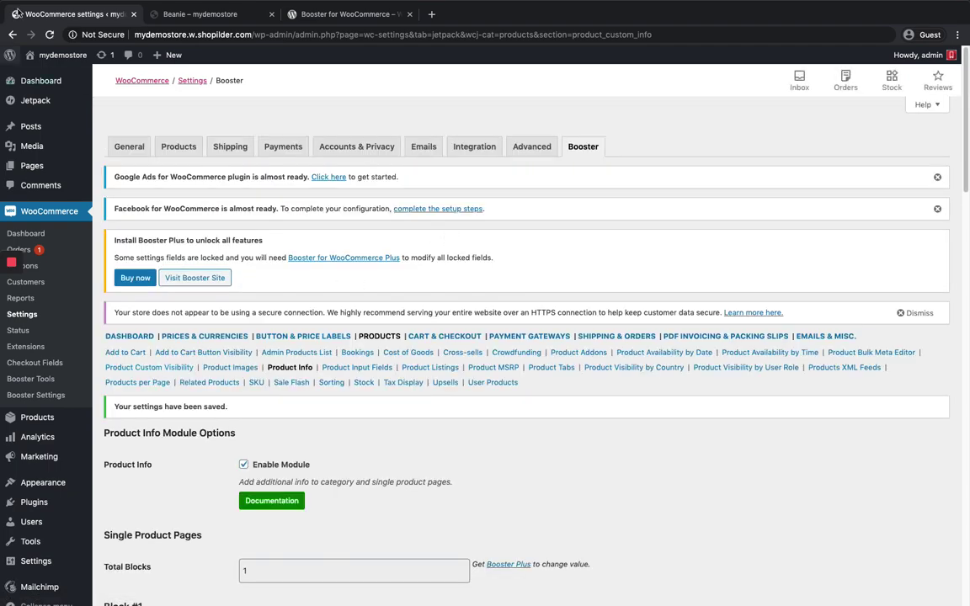
Step: Reload the Beanie product page and view the options of the currency switcher below the product image
click(200, 14)
click(50, 34)
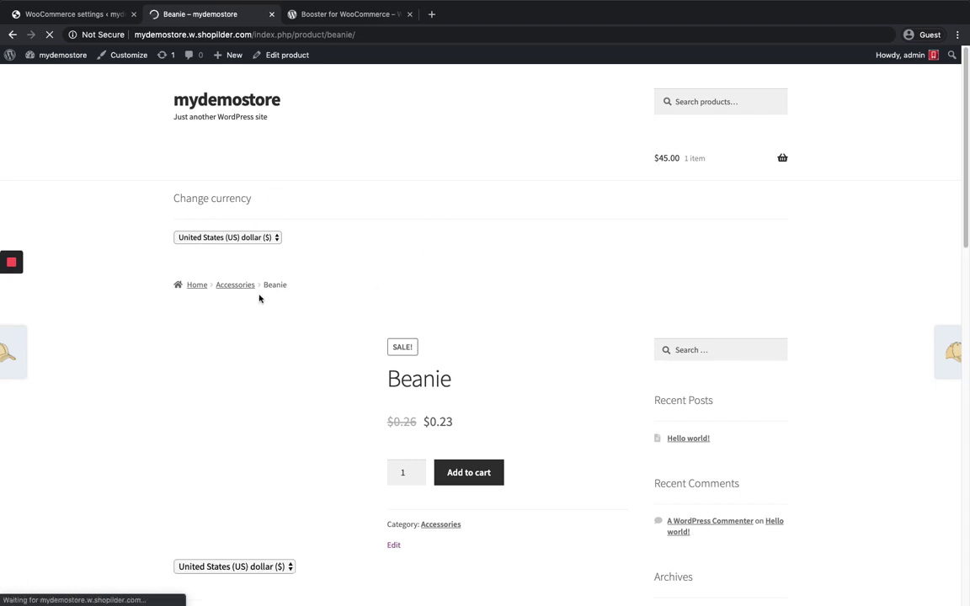
scroll(259, 298, down, 1)
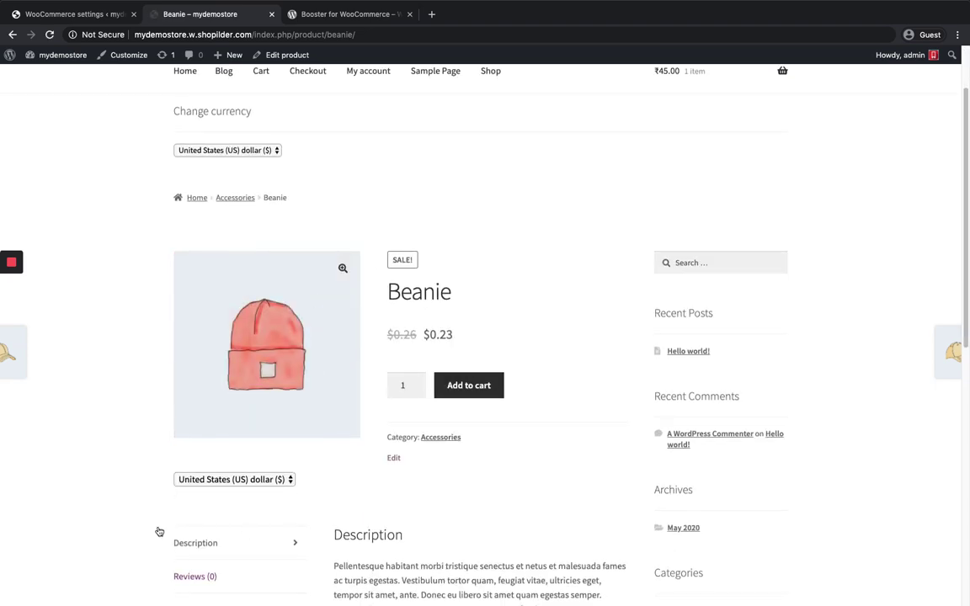
click(260, 481)
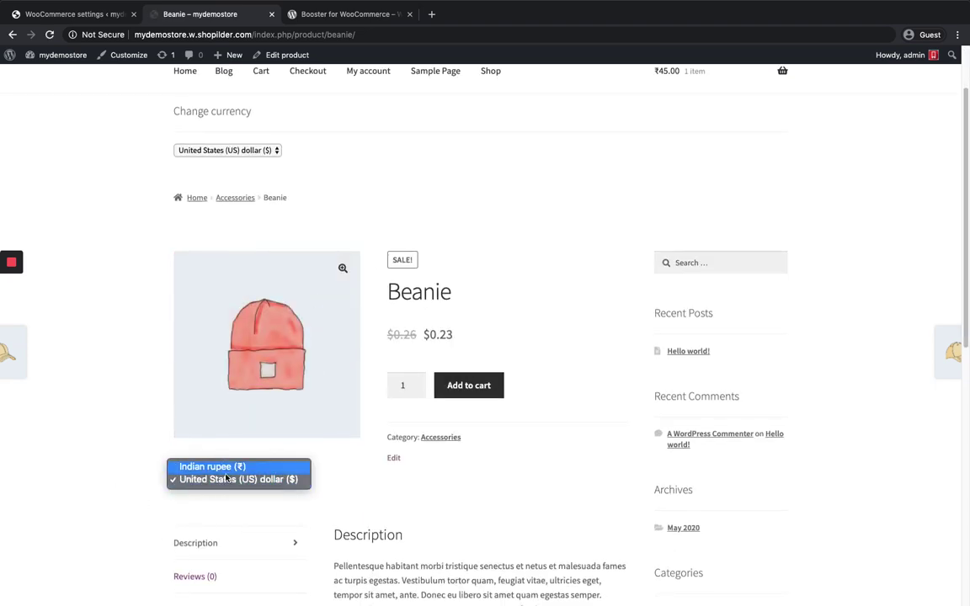
click(490, 74)
Step: Open the store's Shop page and examine the currency switchers and prices under the listed products
click(490, 74)
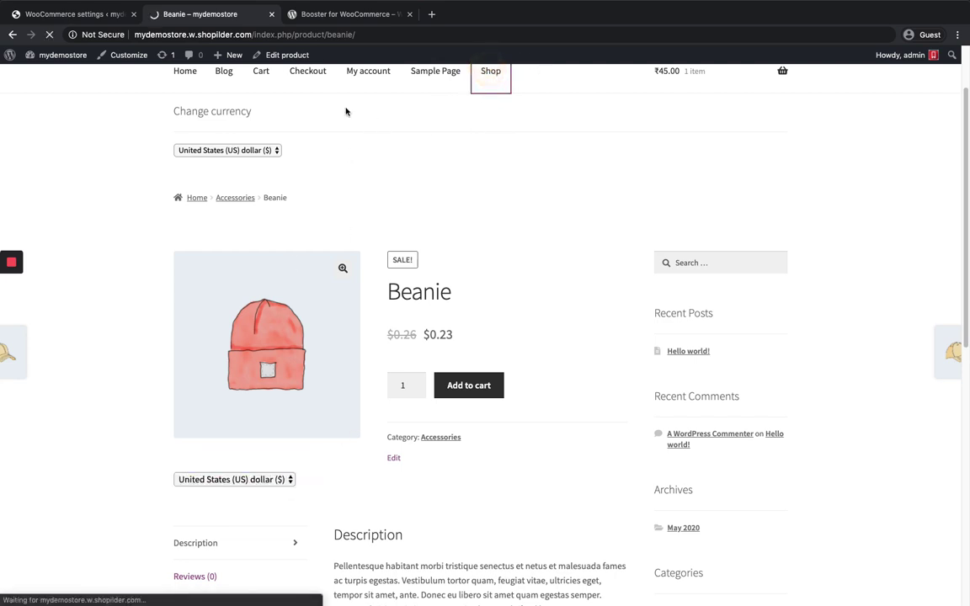
scroll(311, 253, down, 2)
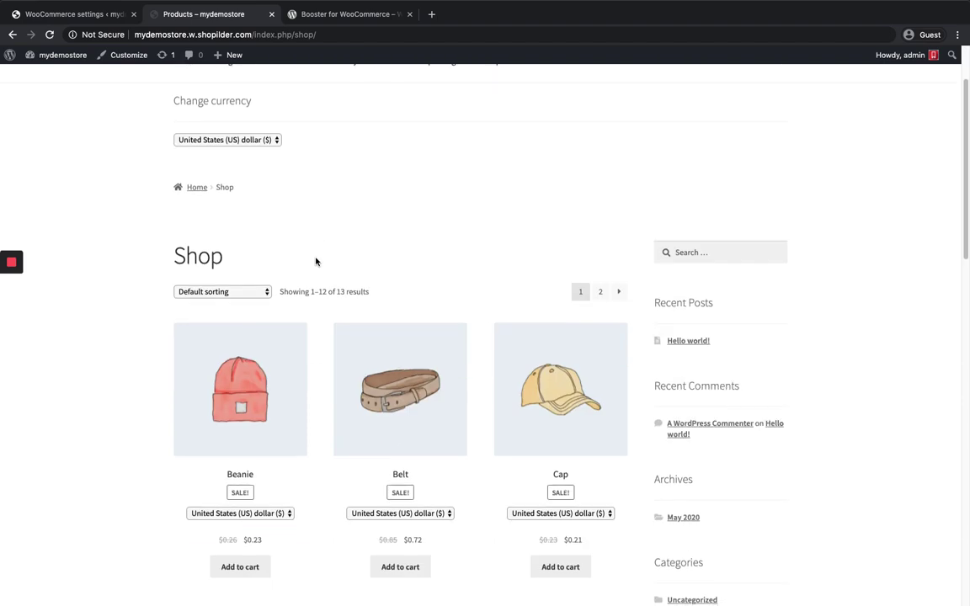
scroll(207, 453, down, 2)
scroll(278, 436, down, 1)
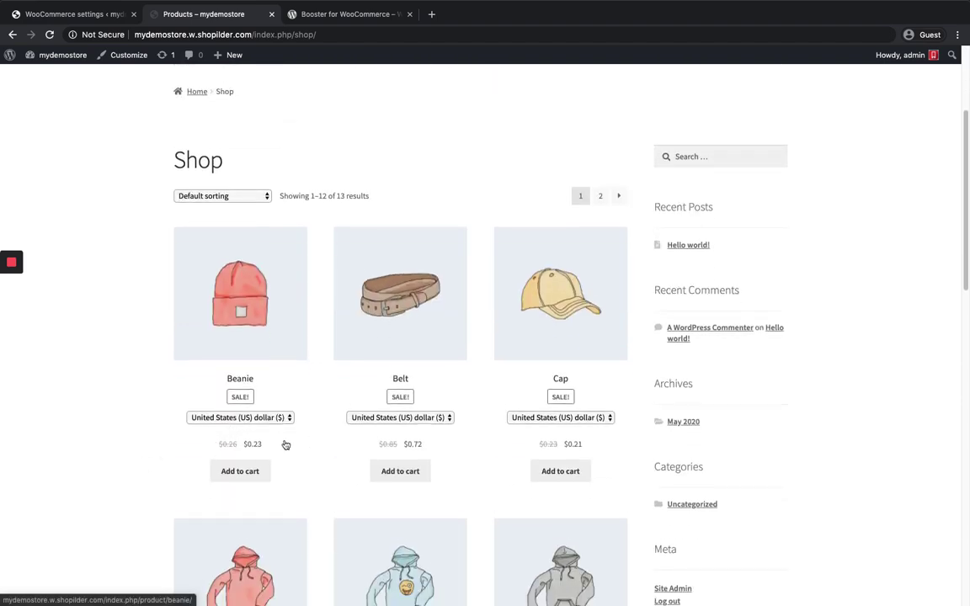
scroll(303, 419, down, 1)
scroll(302, 421, up, 1)
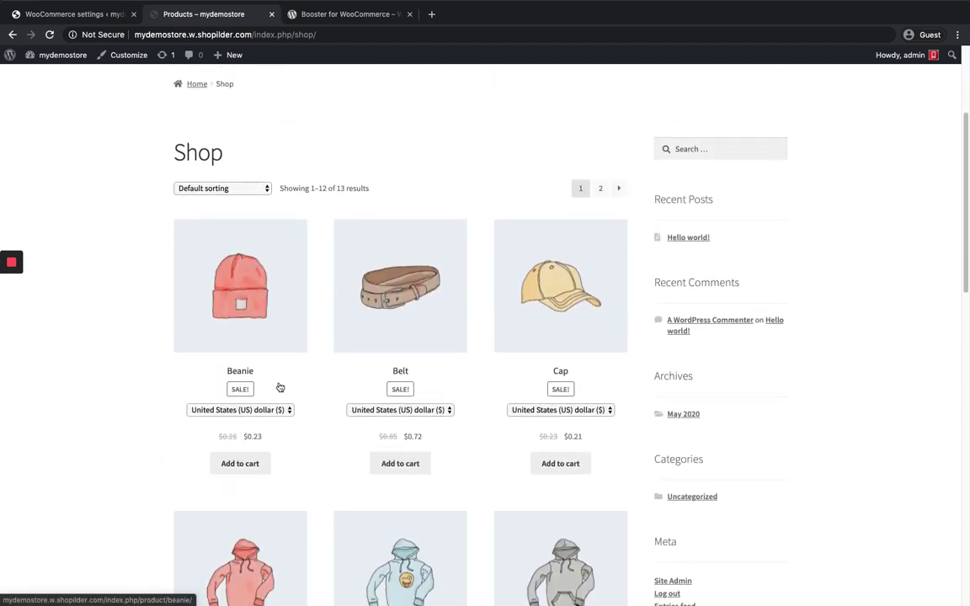
scroll(287, 400, up, 1)
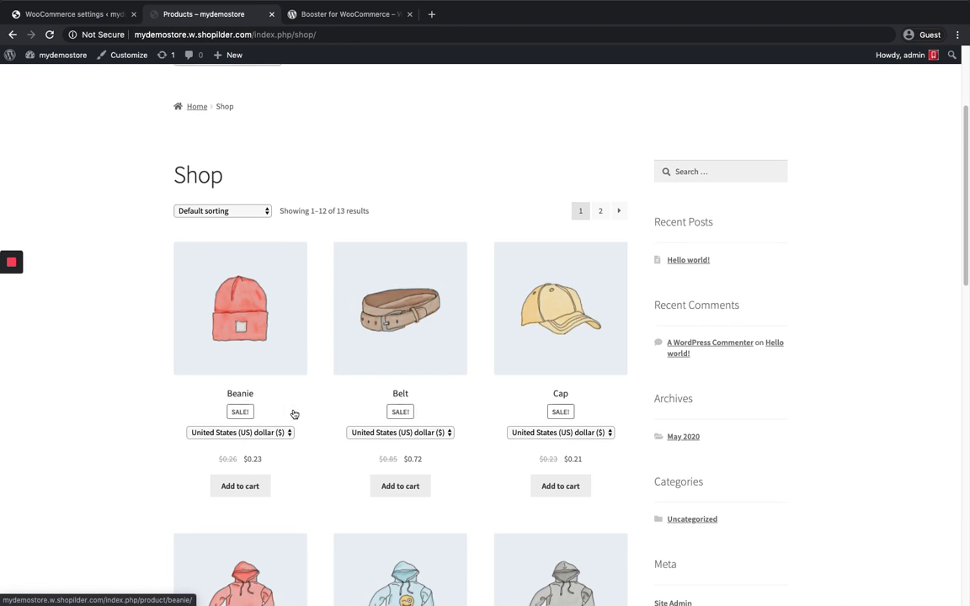
scroll(294, 414, up, 5)
scroll(294, 415, down, 5)
scroll(403, 384, up, 1)
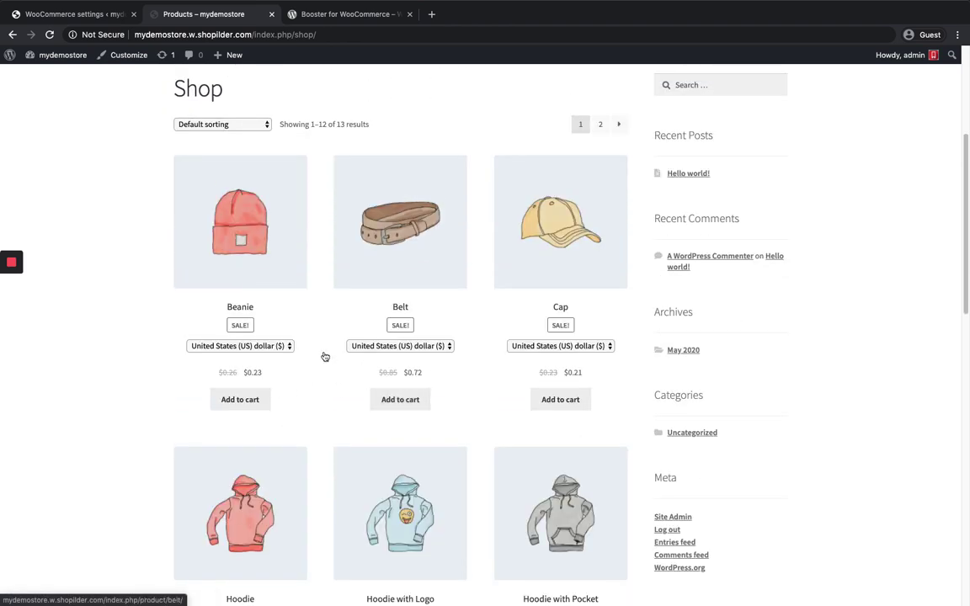
Step: Add the Belt to the cart and proceed to checkout to review the currency used in the order summary
click(392, 406)
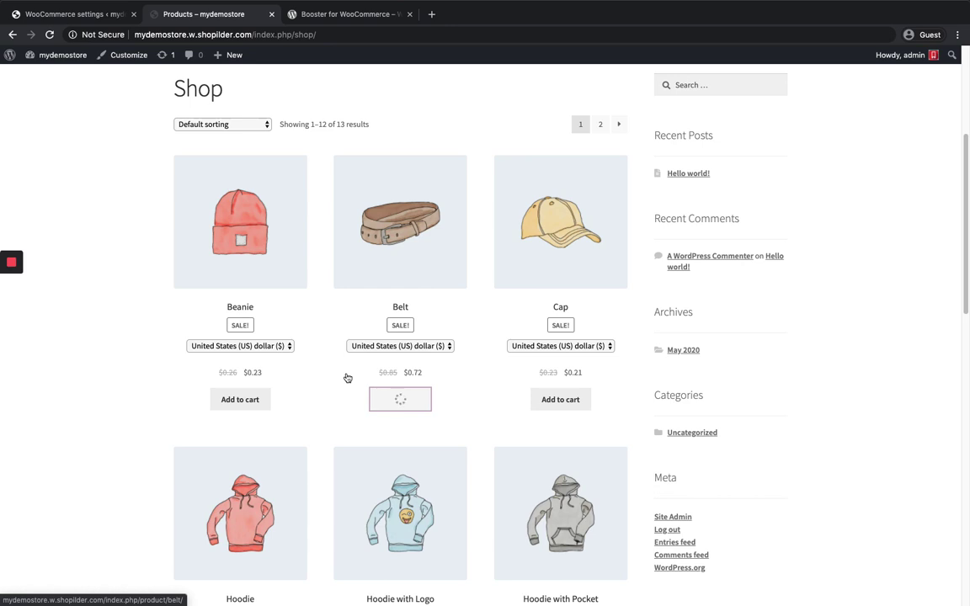
scroll(347, 379, up, 4)
mouse_move(10, 276)
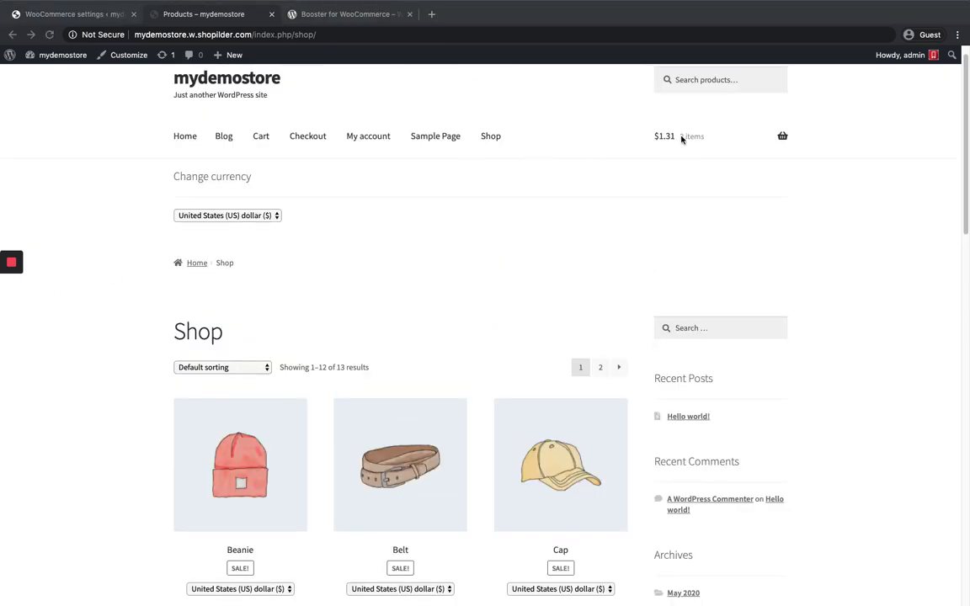
mouse_move(661, 138)
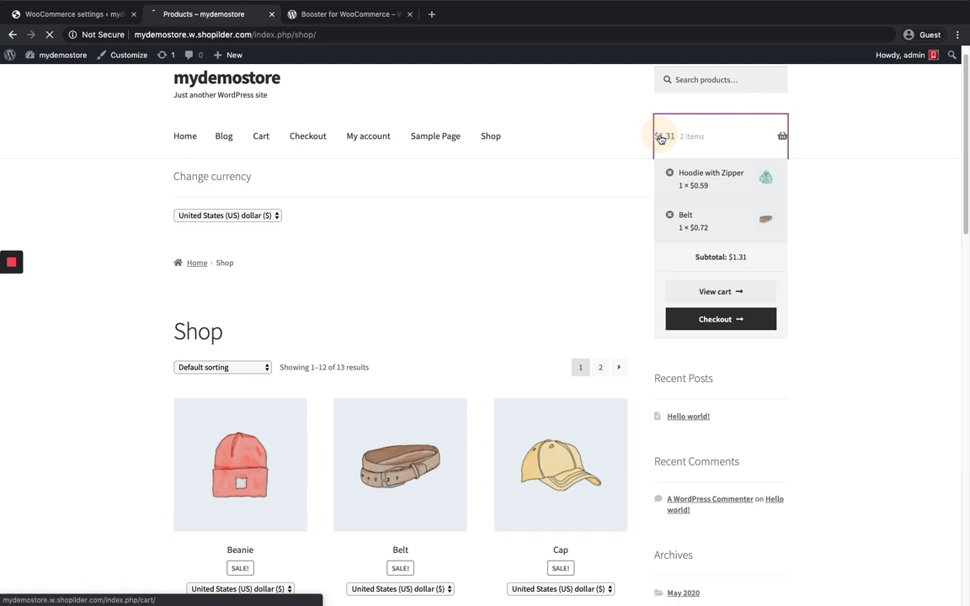
click(732, 317)
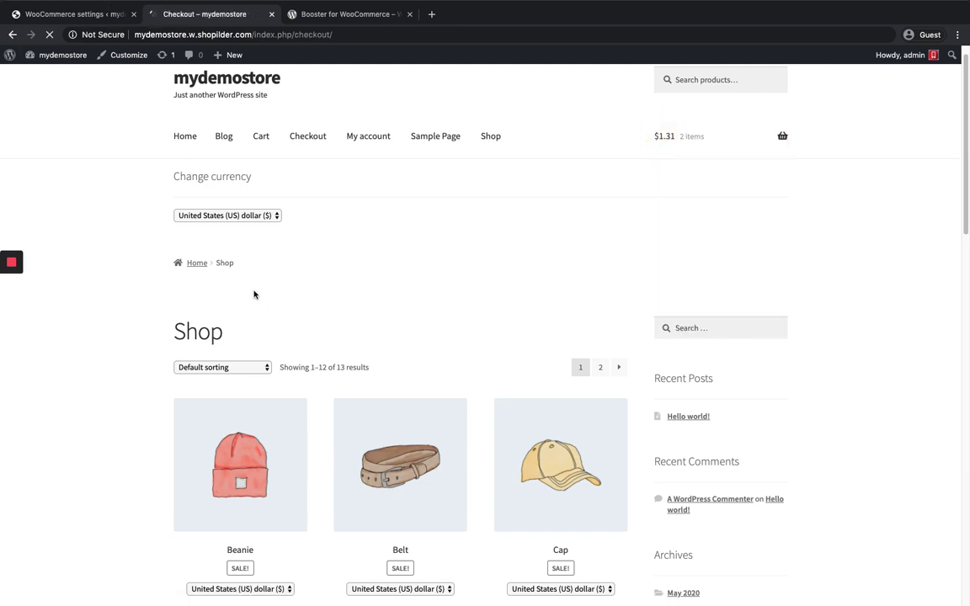
scroll(254, 294, down, 2)
scroll(255, 294, down, 4)
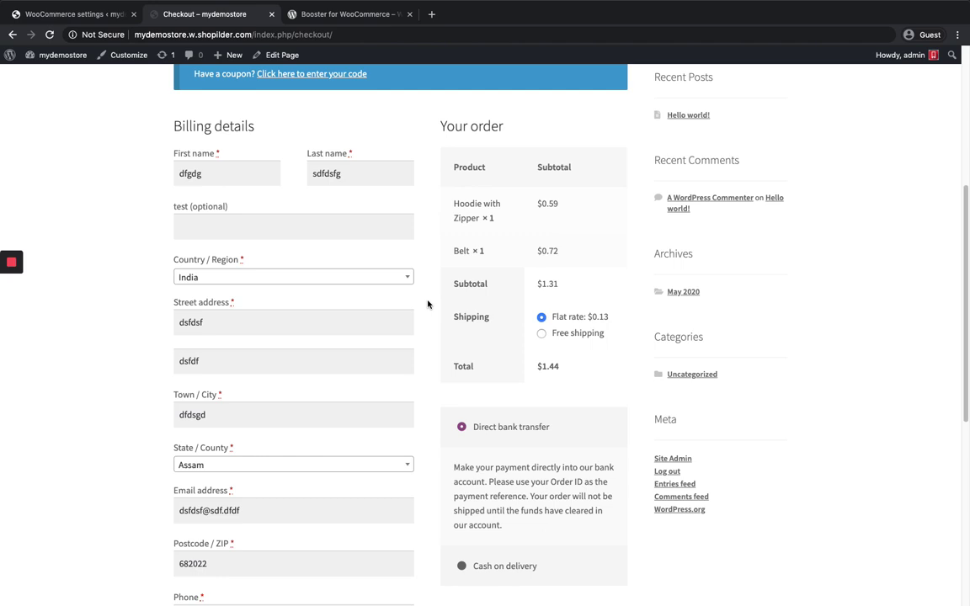
scroll(427, 304, up, 5)
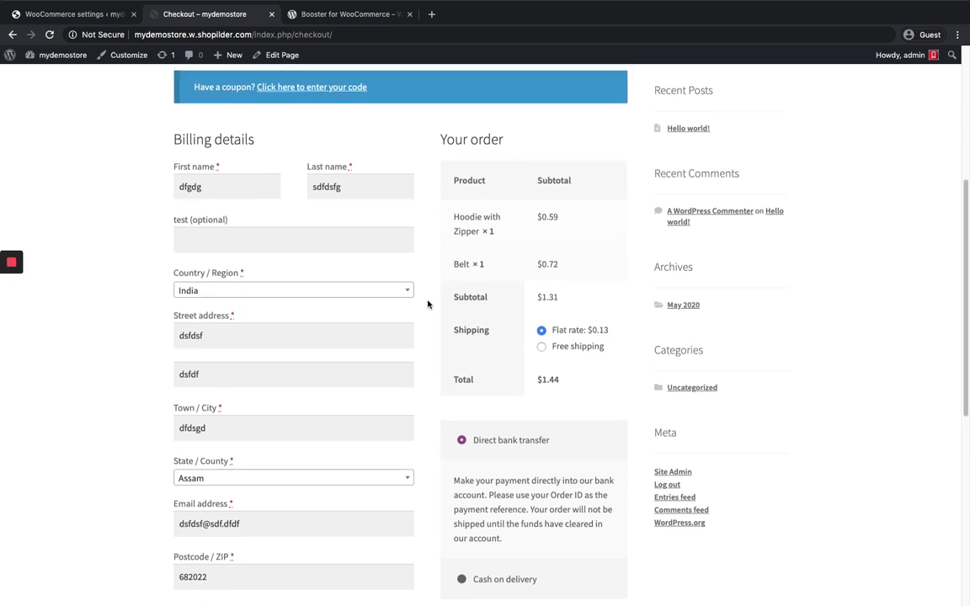
Step: Return from checkout to the Shop page and look over the product listing
click(488, 163)
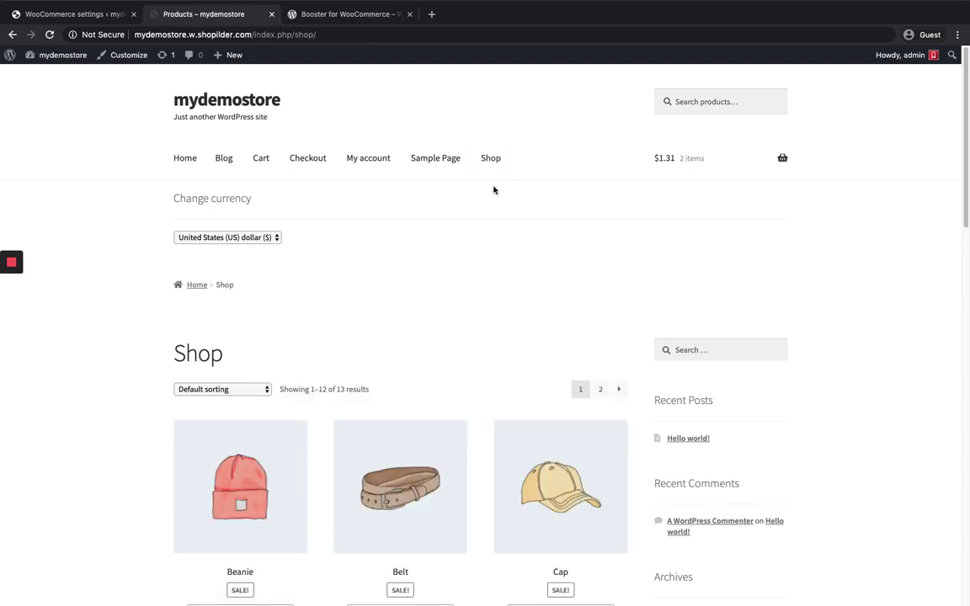
scroll(500, 238, down, 5)
scroll(318, 262, up, 5)
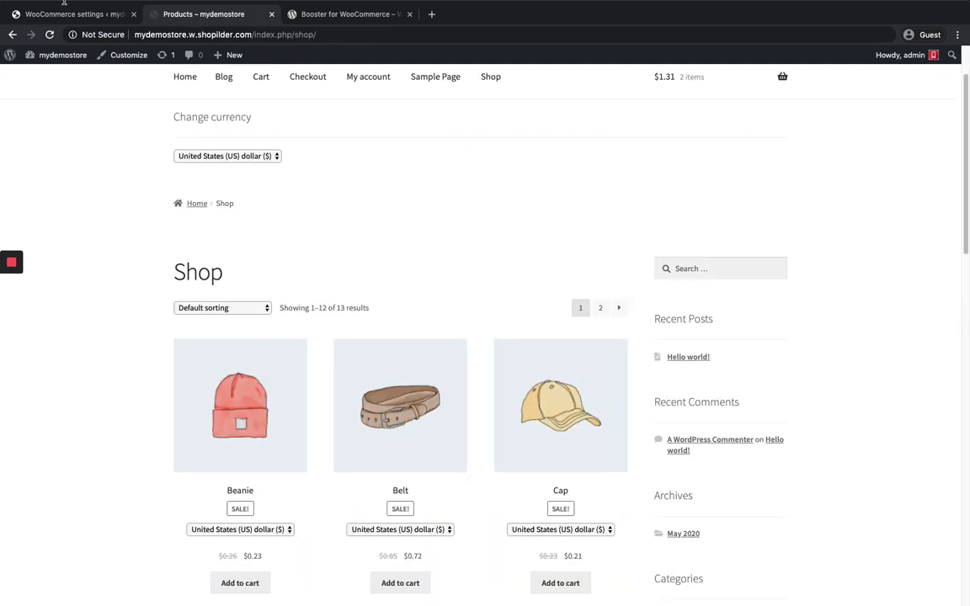
Step: Switch back to the Booster settings and open the Multicurrency (Currency Switcher) module's settings under Prices & Currencies
click(67, 15)
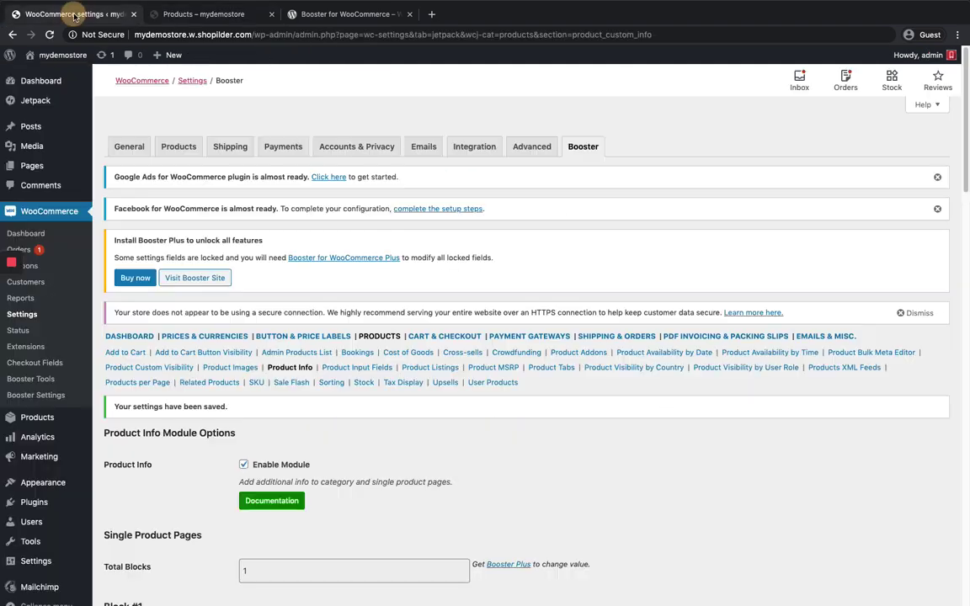
scroll(190, 341, down, 1)
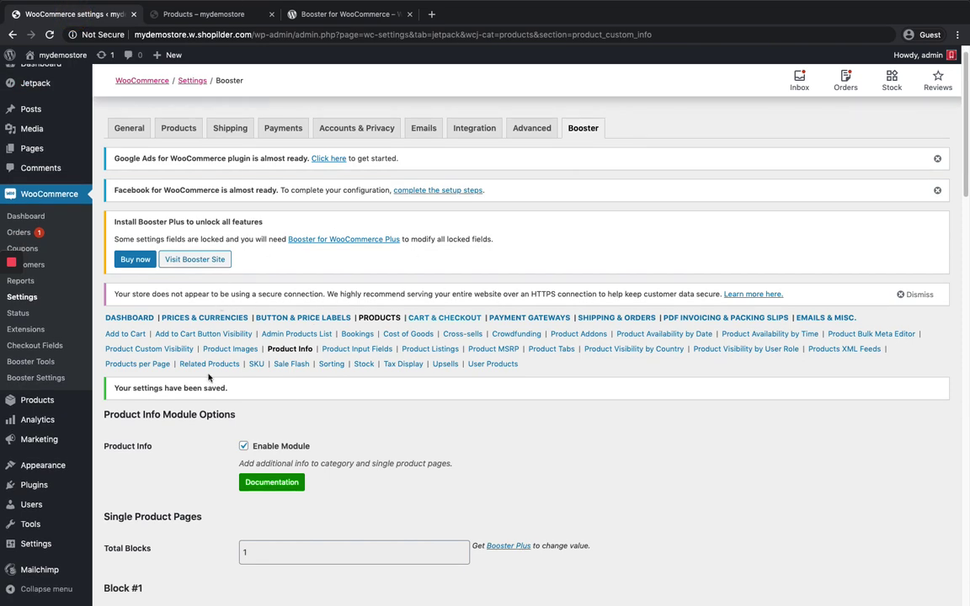
scroll(209, 346, down, 4)
scroll(209, 346, up, 5)
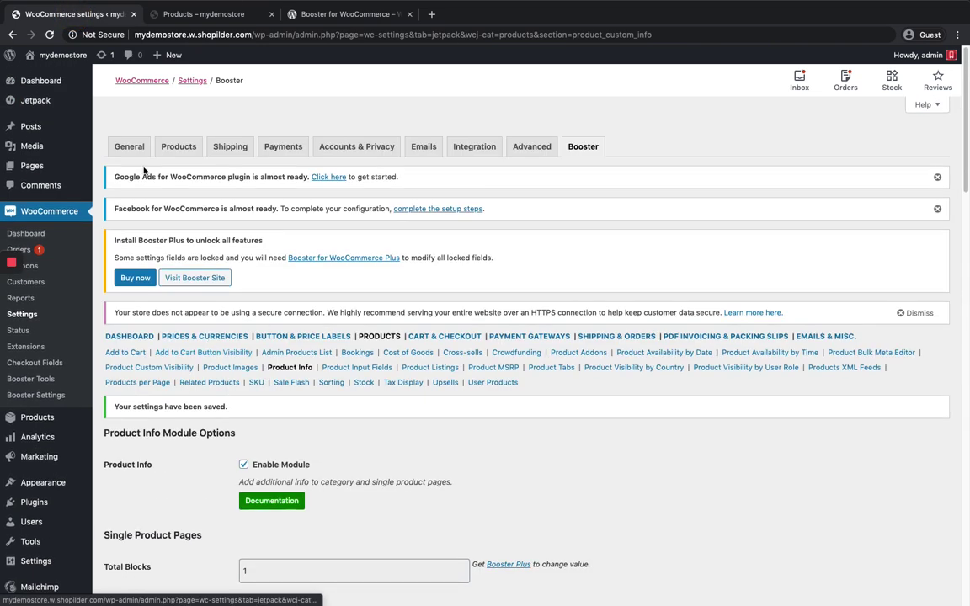
click(187, 336)
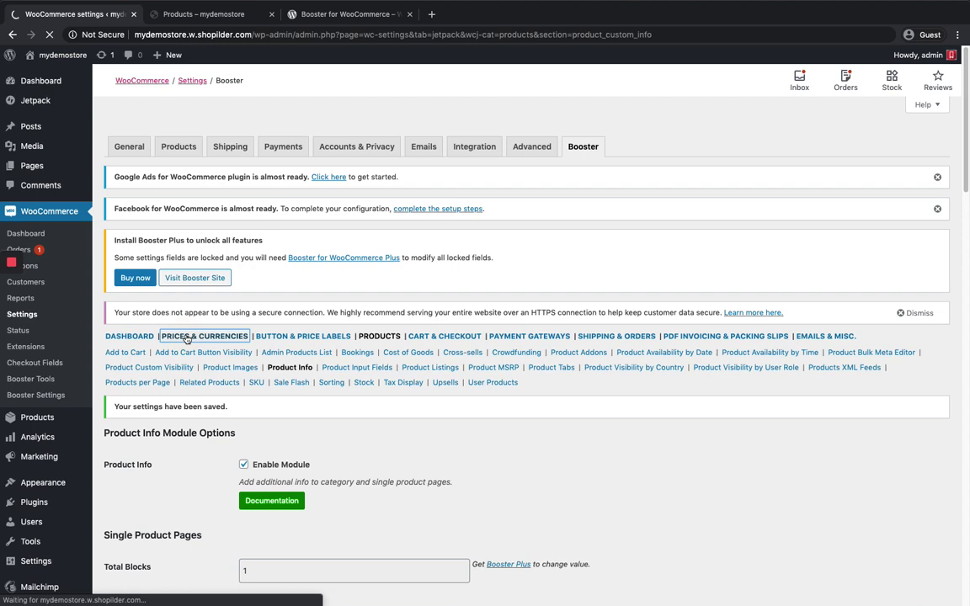
scroll(187, 339, down, 5)
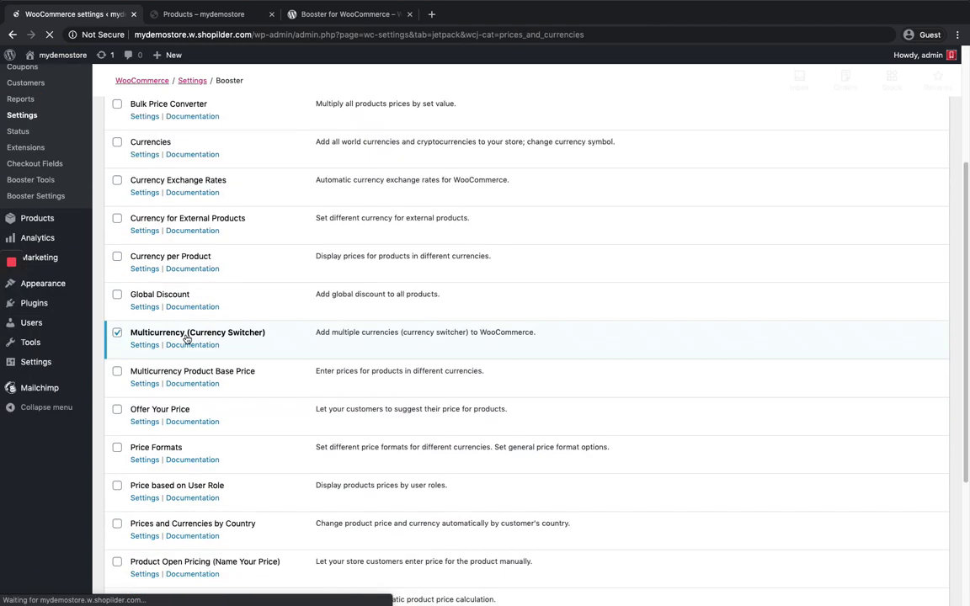
click(140, 441)
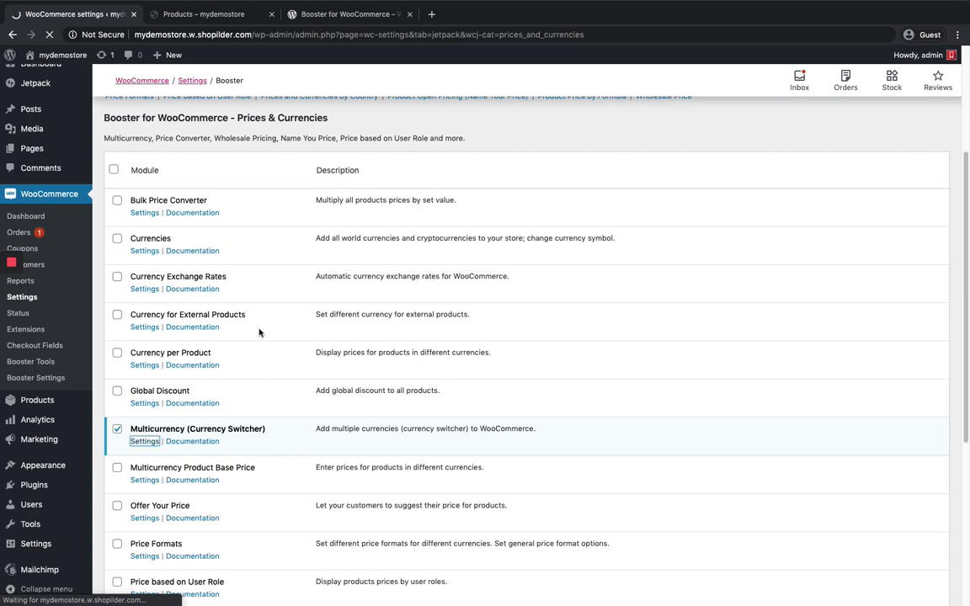
Step: Set Revert Currency to Shop's Default to "Revert on checkout page only" and save the Multicurrency settings
scroll(260, 332, down, 5)
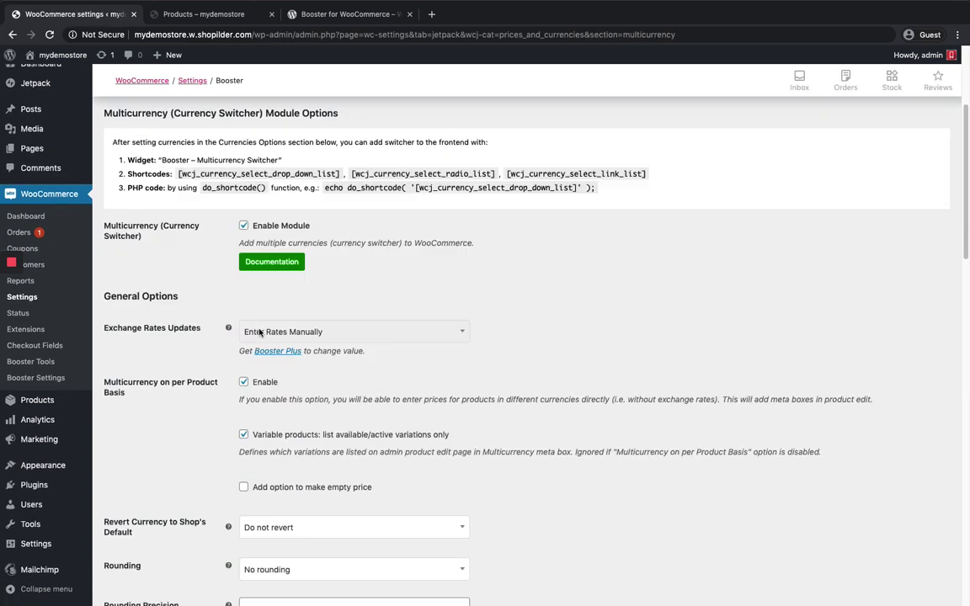
scroll(259, 333, down, 4)
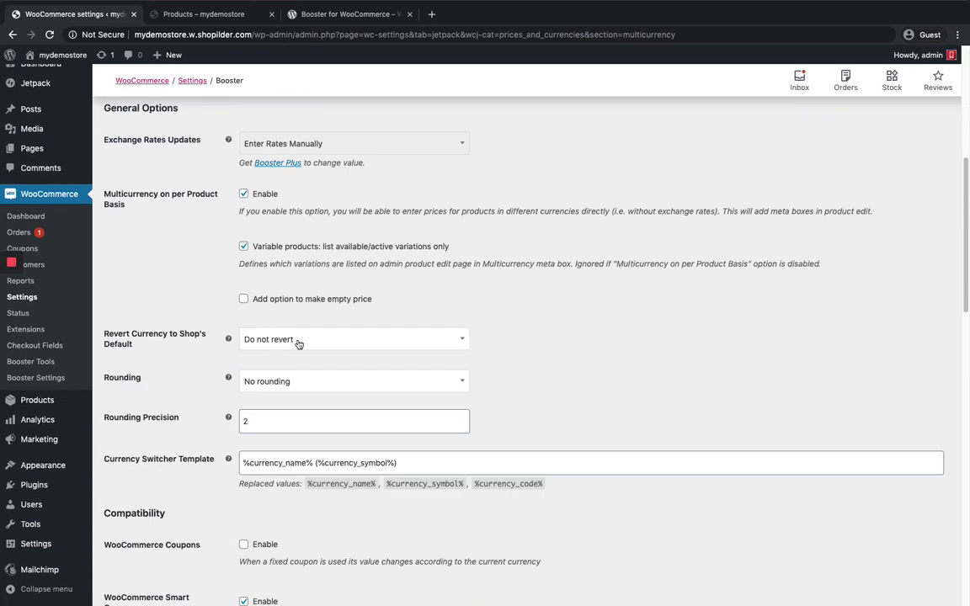
click(299, 328)
click(301, 381)
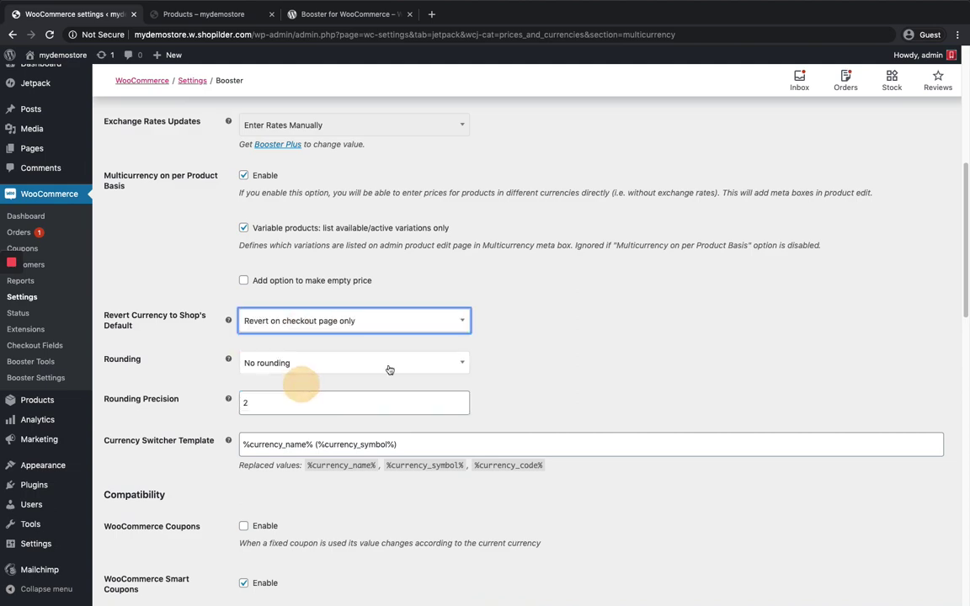
scroll(534, 339, down, 12)
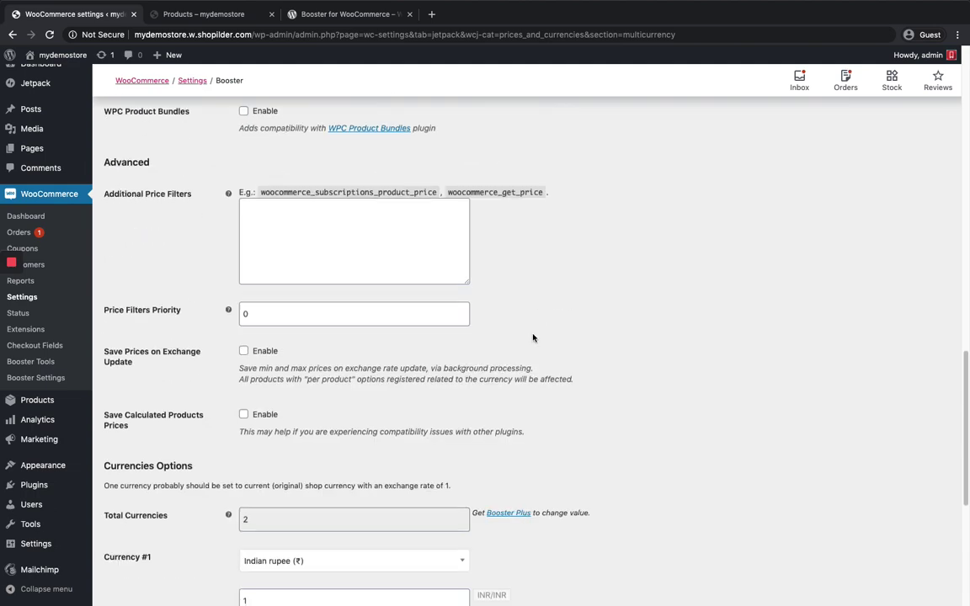
scroll(532, 338, down, 7)
click(144, 546)
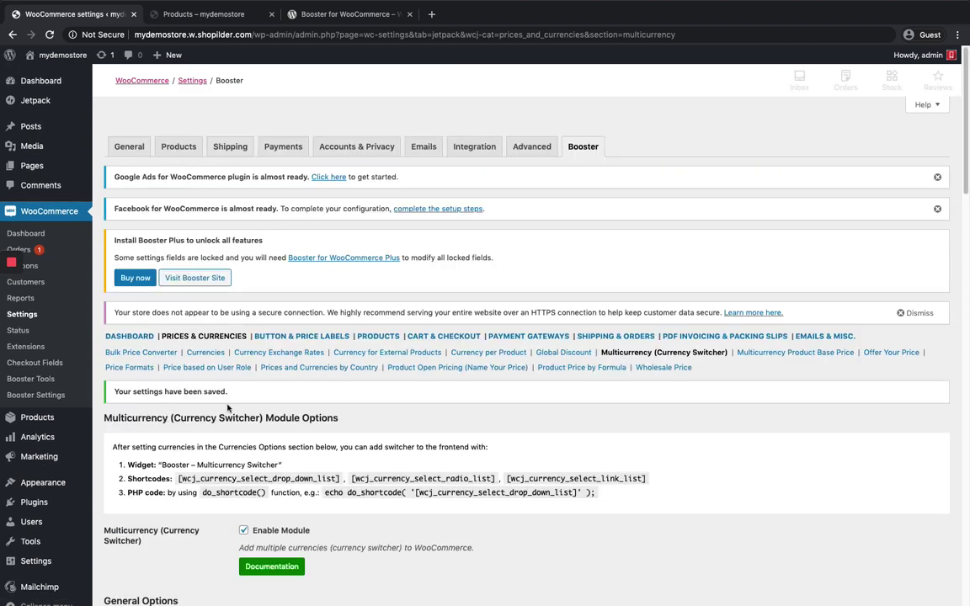
Step: Switch to the storefront Shop page and check the currency shown on the products and in the mini cart
scroll(195, 411, down, 2)
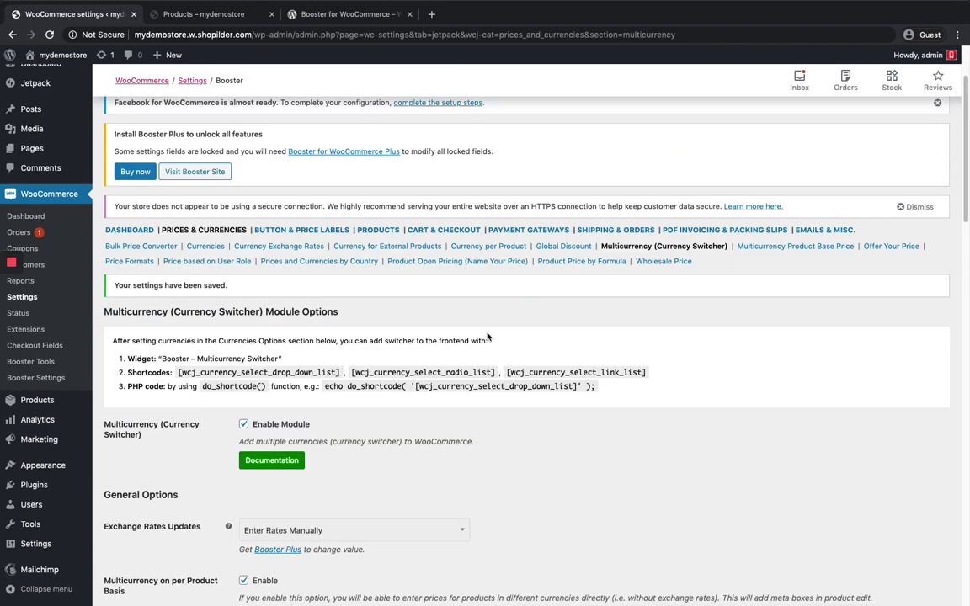
click(178, 21)
scroll(442, 355, down, 5)
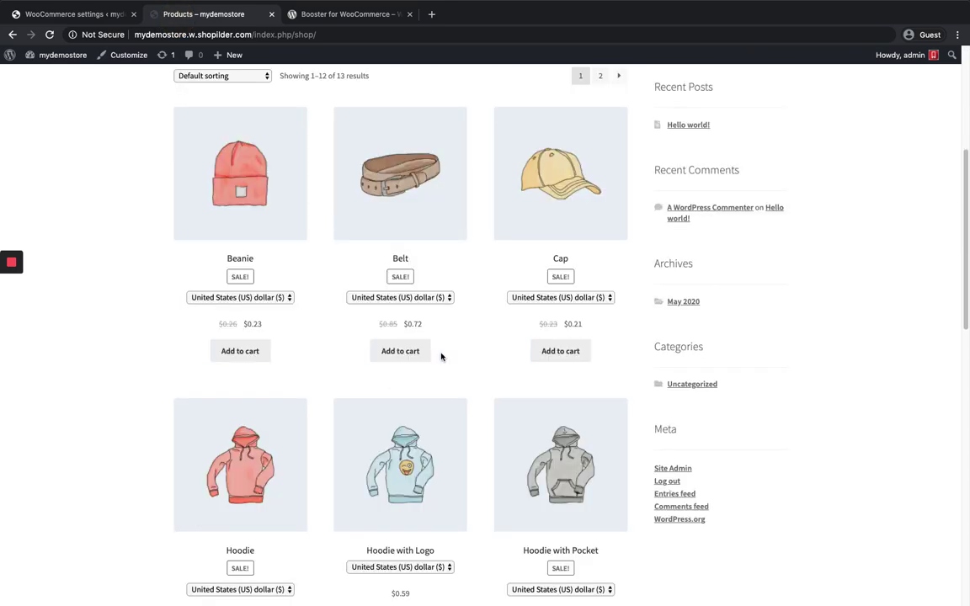
scroll(441, 354, up, 3)
scroll(440, 357, down, 2)
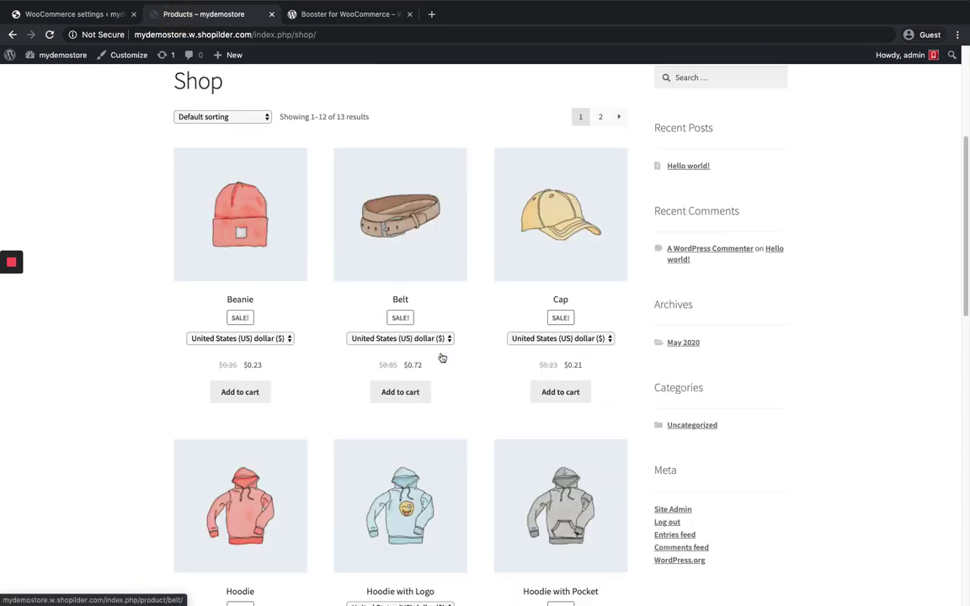
scroll(444, 354, up, 4)
mouse_move(684, 171)
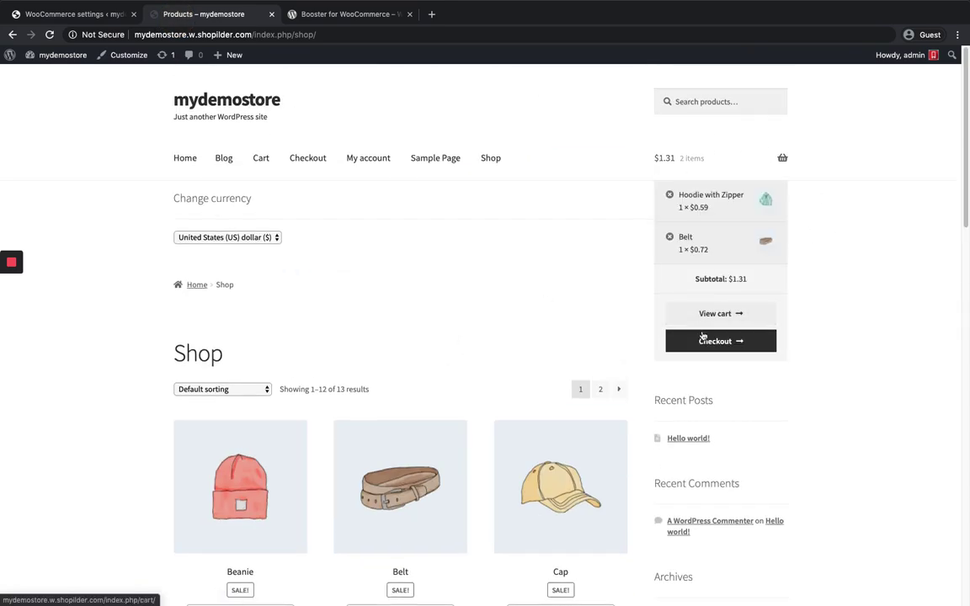
scroll(517, 319, down, 3)
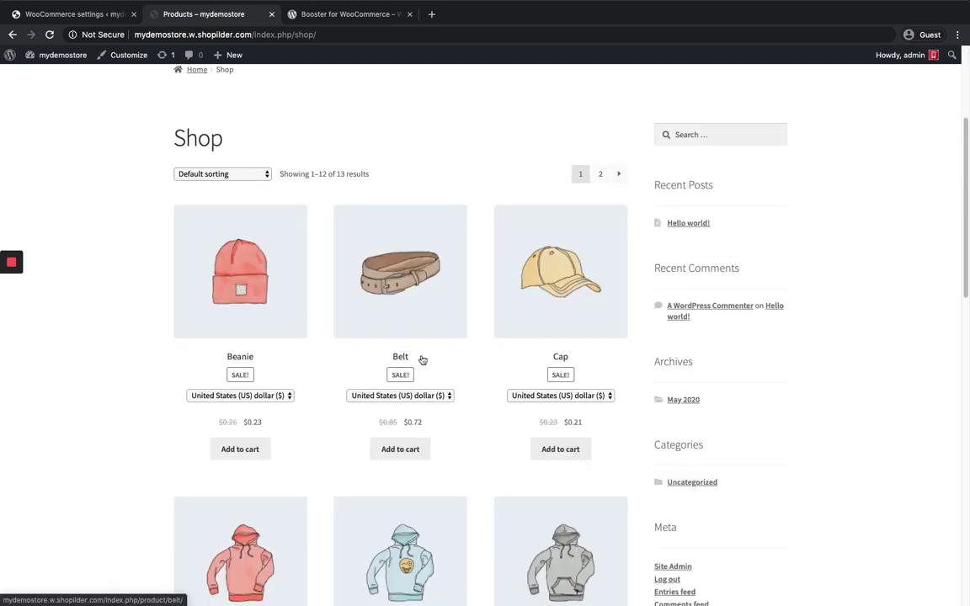
scroll(422, 360, up, 3)
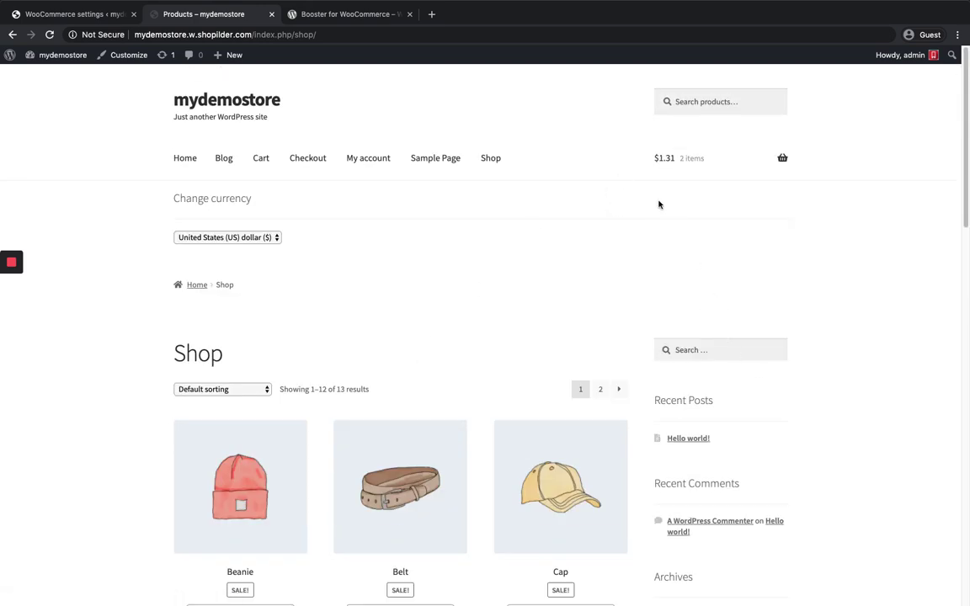
Step: Proceed to checkout from the mini cart and examine the currency of the item prices, shipping and total
mouse_move(656, 158)
click(700, 335)
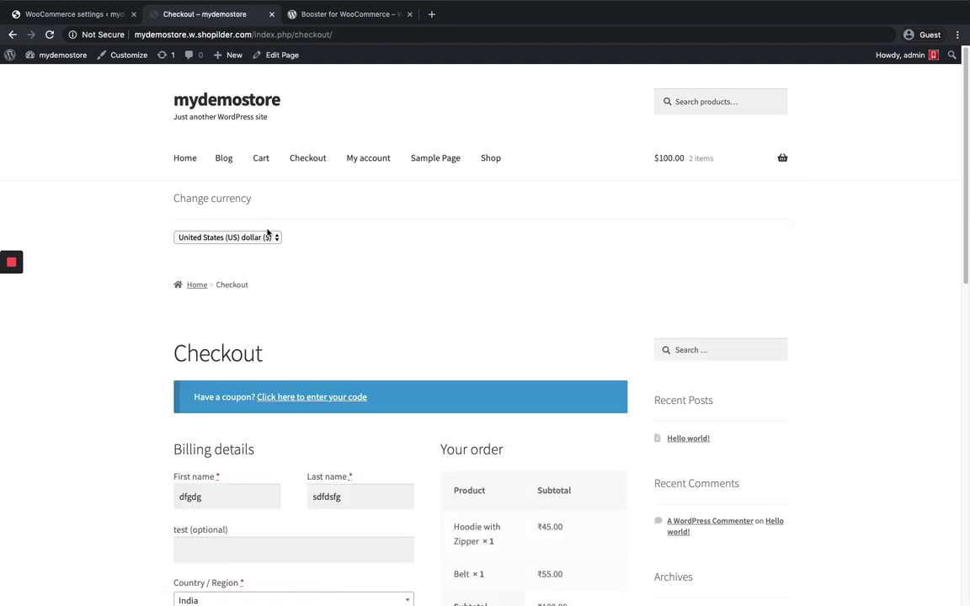
scroll(268, 232, down, 4)
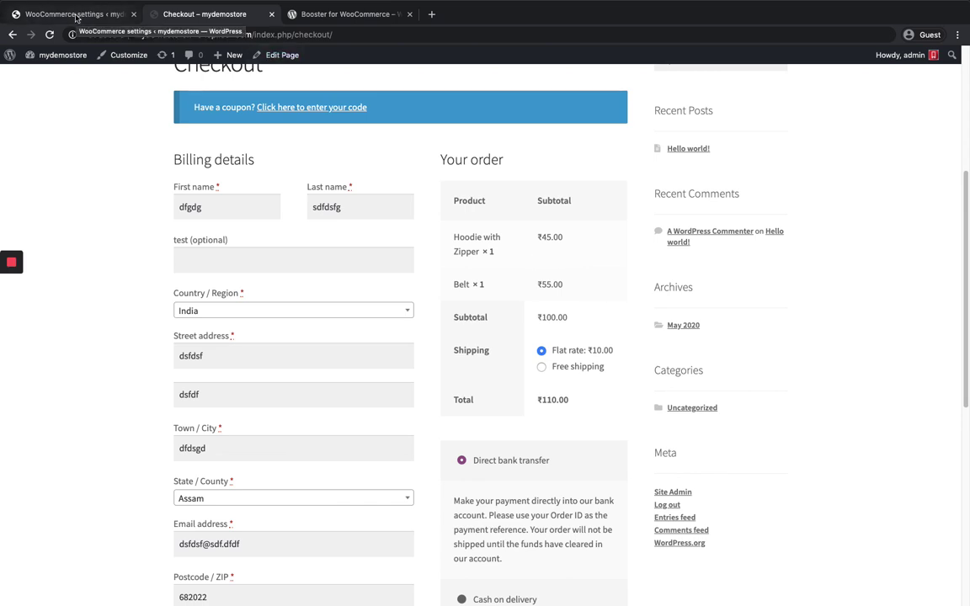
scroll(528, 234, down, 3)
scroll(557, 207, up, 2)
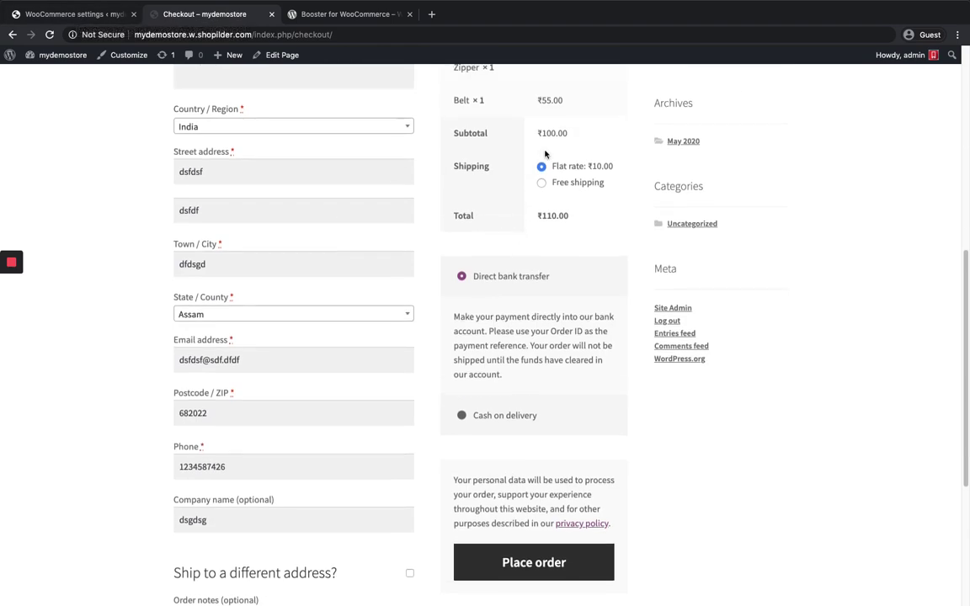
scroll(552, 200, up, 2)
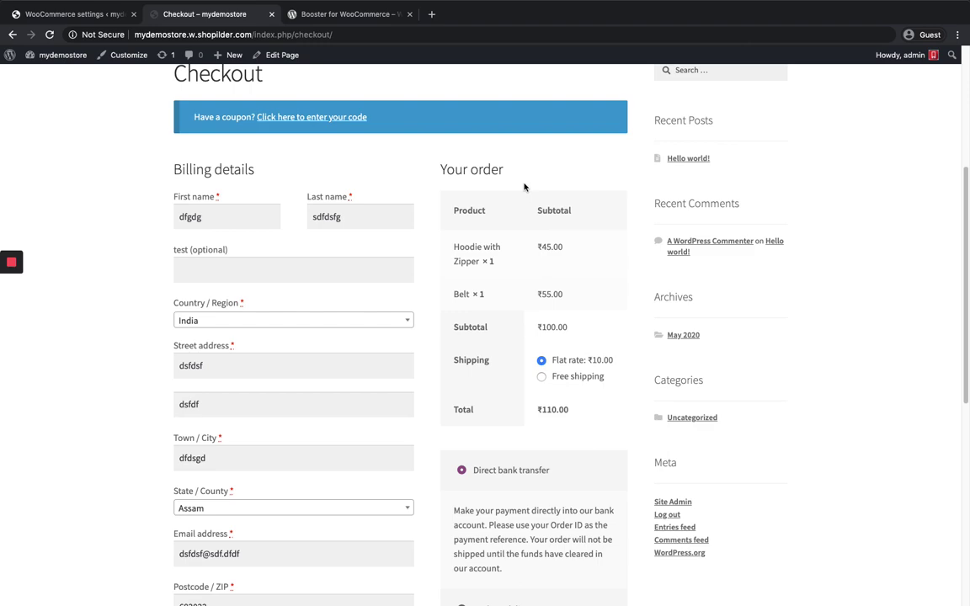
scroll(580, 241, down, 1)
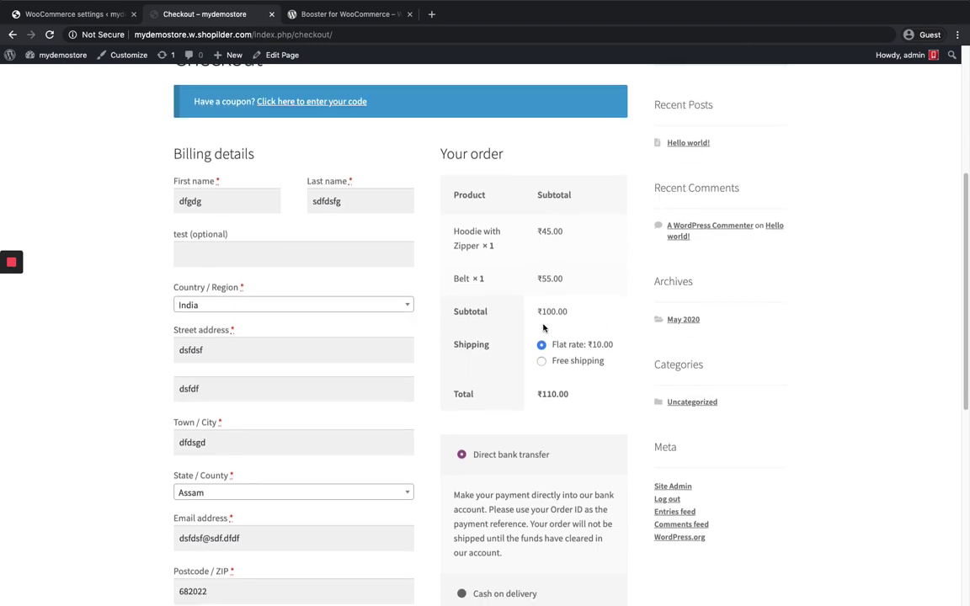
scroll(543, 328, down, 5)
scroll(589, 278, up, 5)
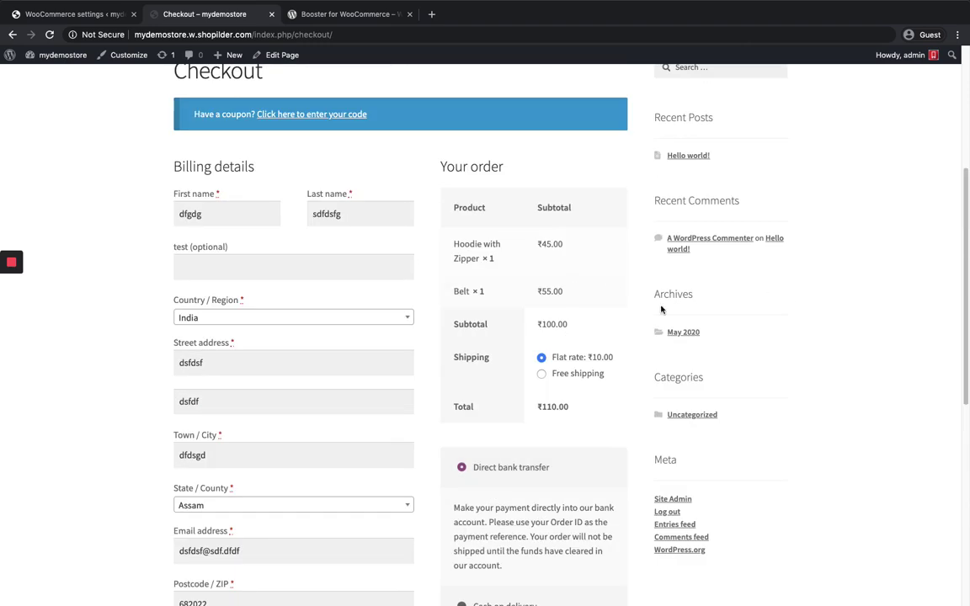
Step: Return to the admin, open the "test" product for editing and examine its per-currency price fields in the Booster: Multicurrency (Currency Switcher) box
click(80, 15)
scroll(31, 377, down, 2)
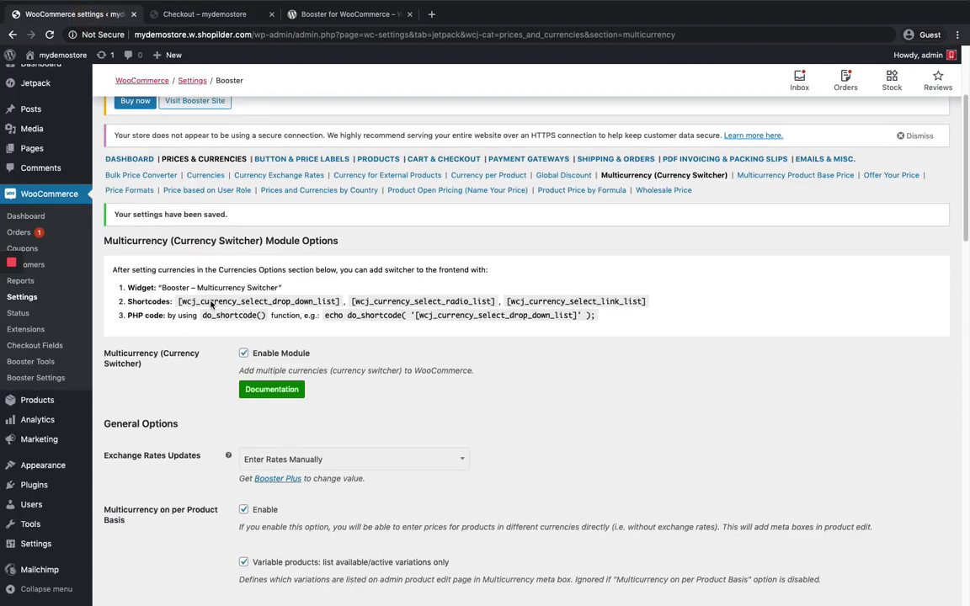
scroll(33, 371, down, 2)
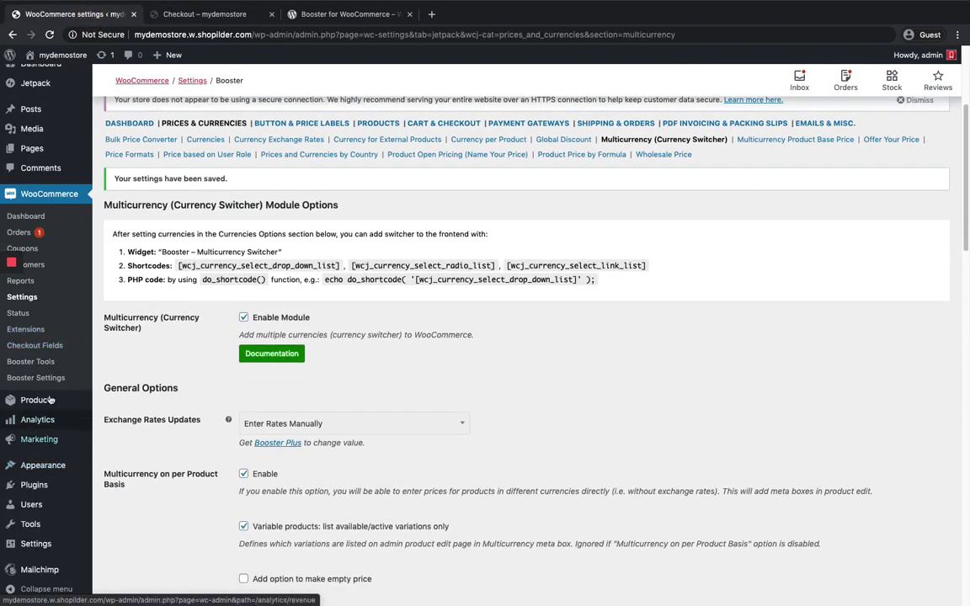
mouse_move(43, 407)
click(121, 403)
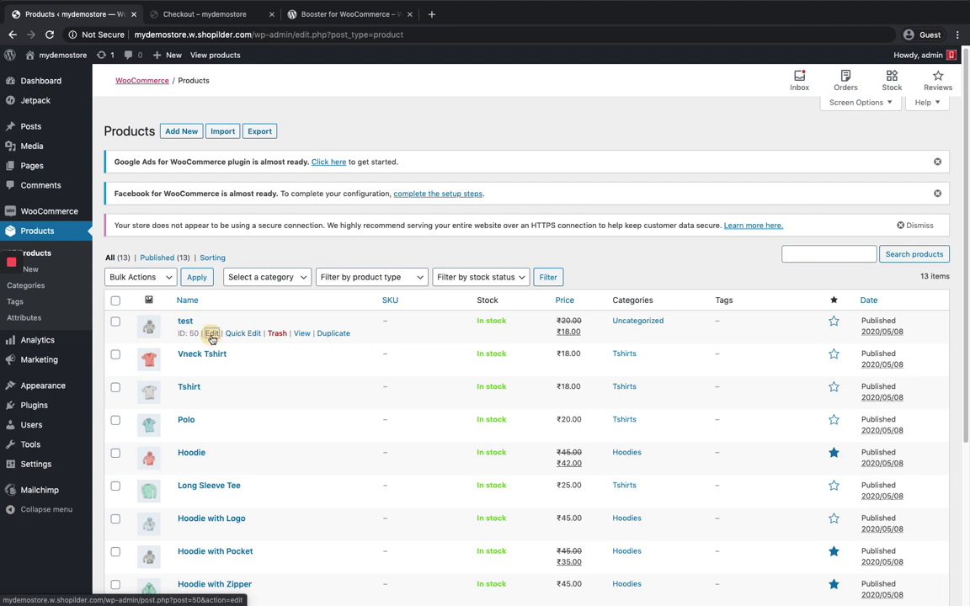
click(212, 336)
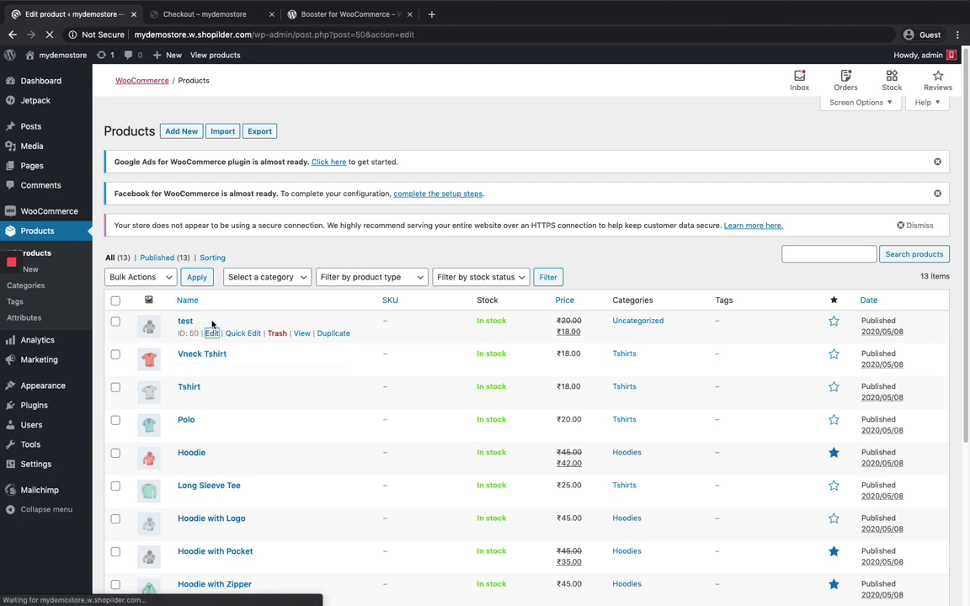
scroll(212, 326, down, 3)
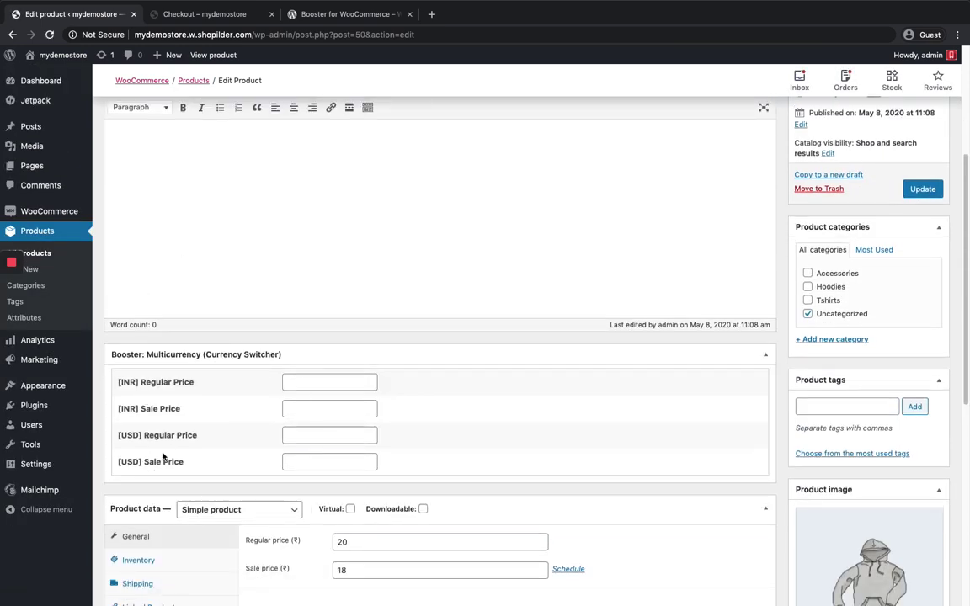
scroll(249, 458, down, 1)
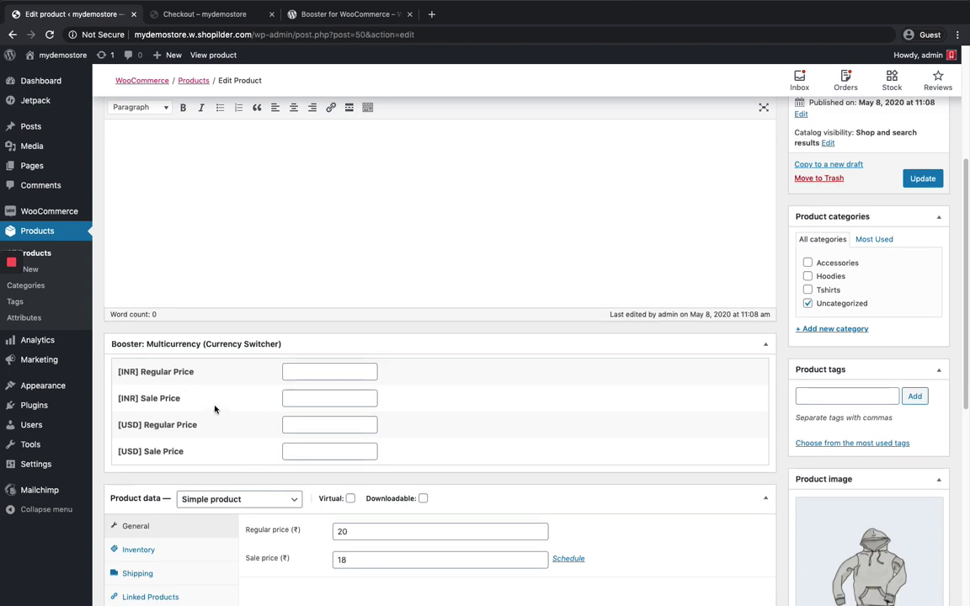
scroll(215, 409, down, 3)
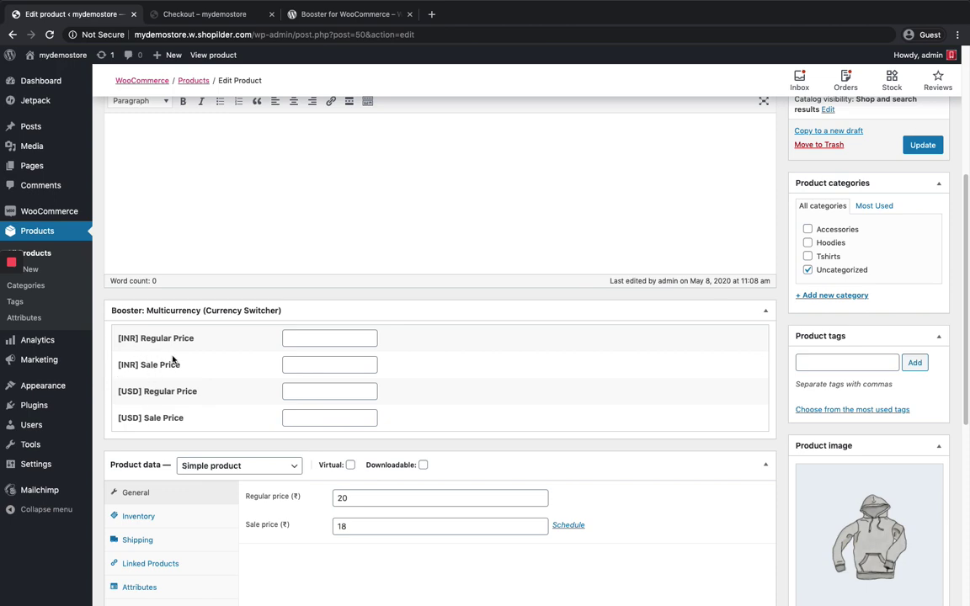
scroll(89, 99, up, 5)
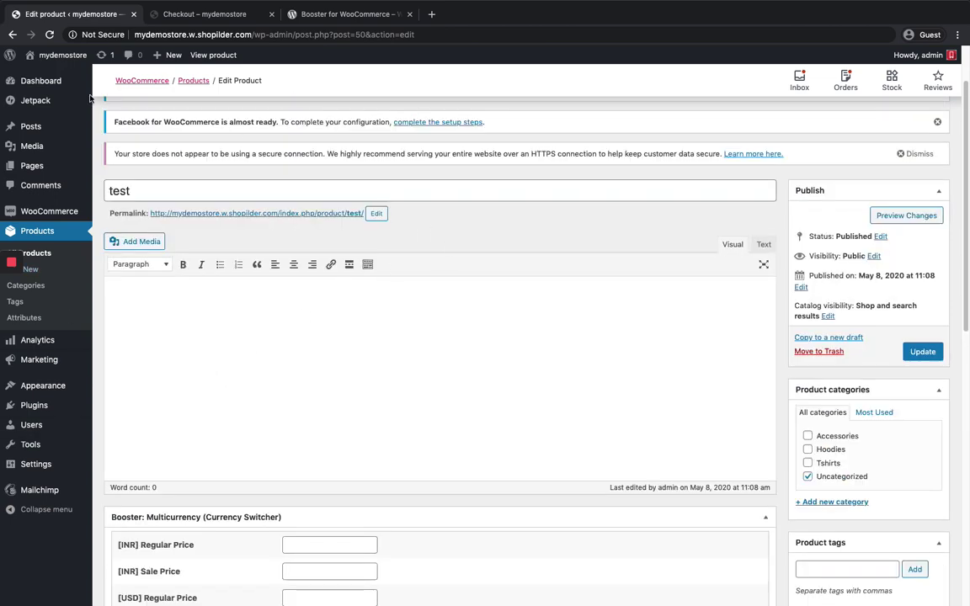
Step: Go back to the storefront, open the Shop page and look over the currency switchers on the page and products
click(182, 15)
scroll(383, 391, up, 4)
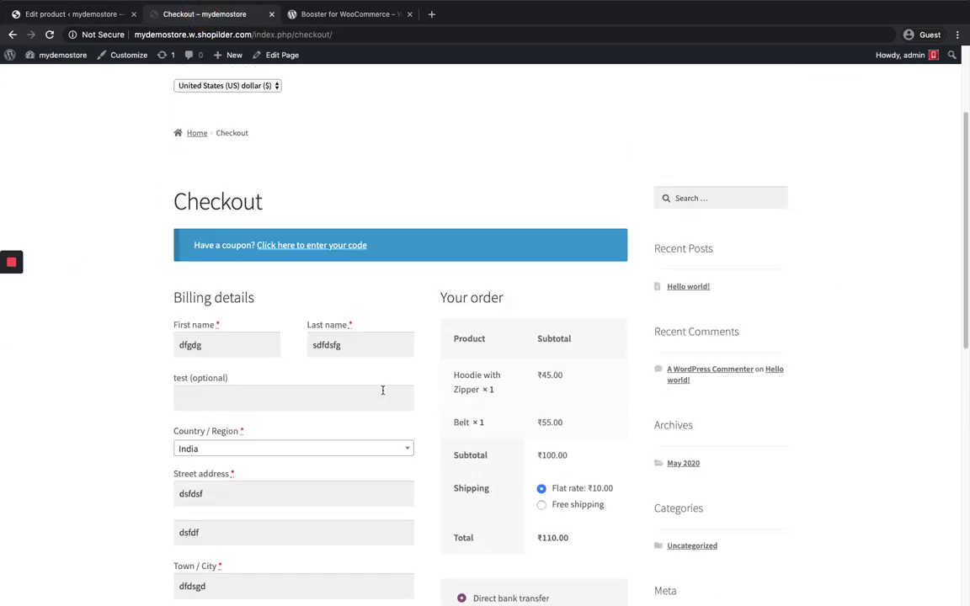
scroll(130, 249, up, 3)
click(492, 115)
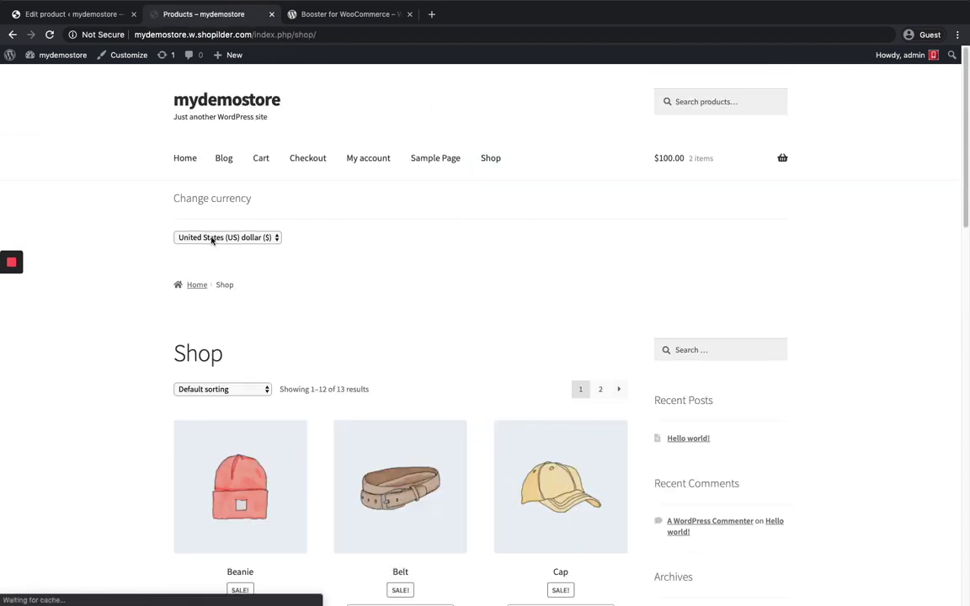
scroll(314, 242, down, 1)
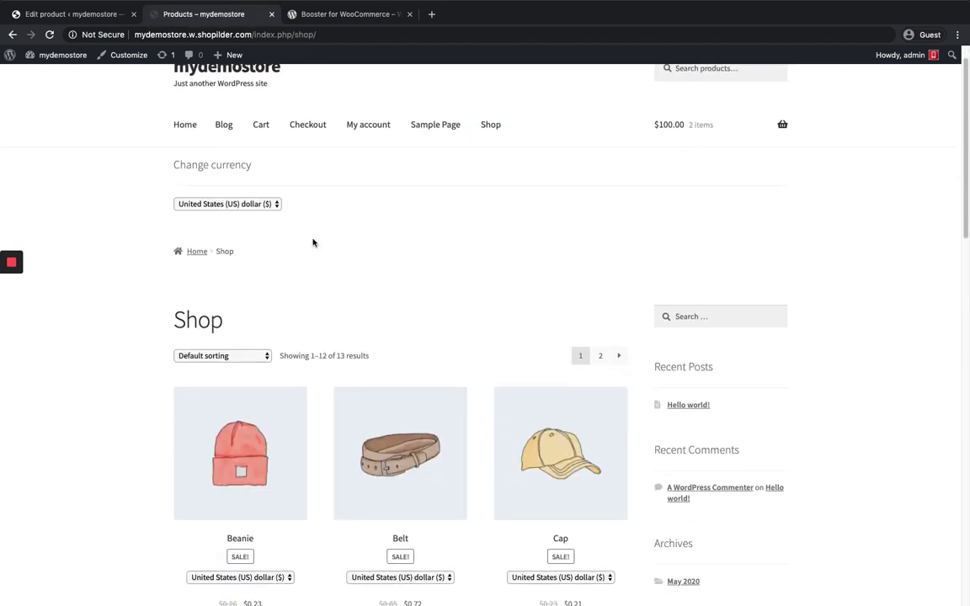
scroll(313, 243, down, 1)
scroll(313, 243, down, 4)
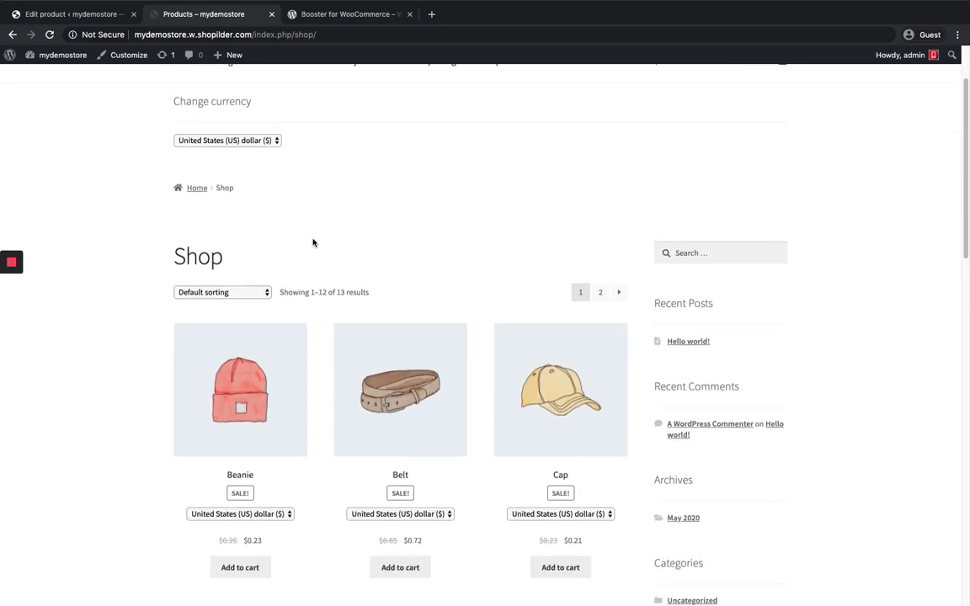
scroll(313, 242, up, 3)
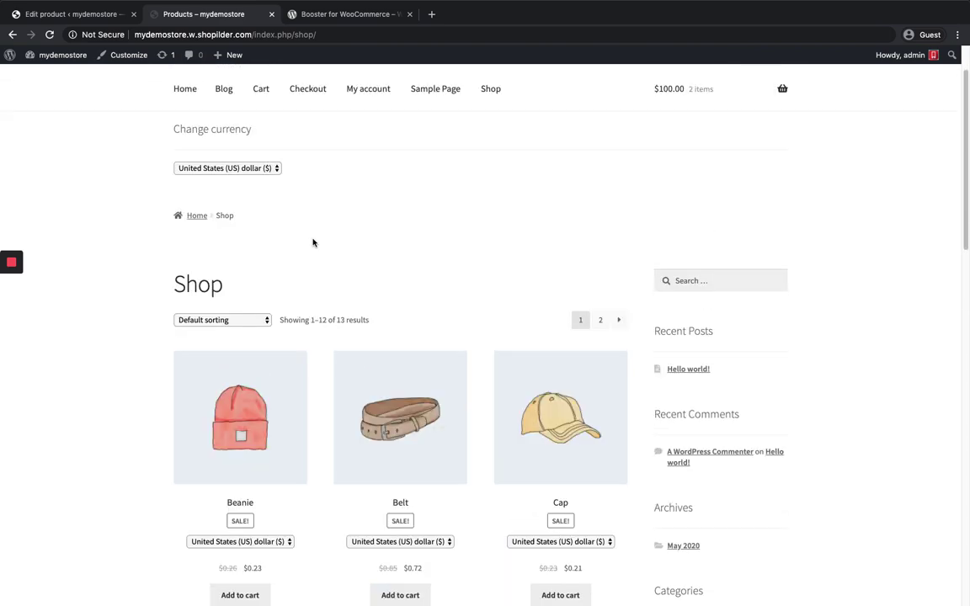
Step: Switch to the Booster for WooCommerce plugin page on WordPress.org
click(318, 14)
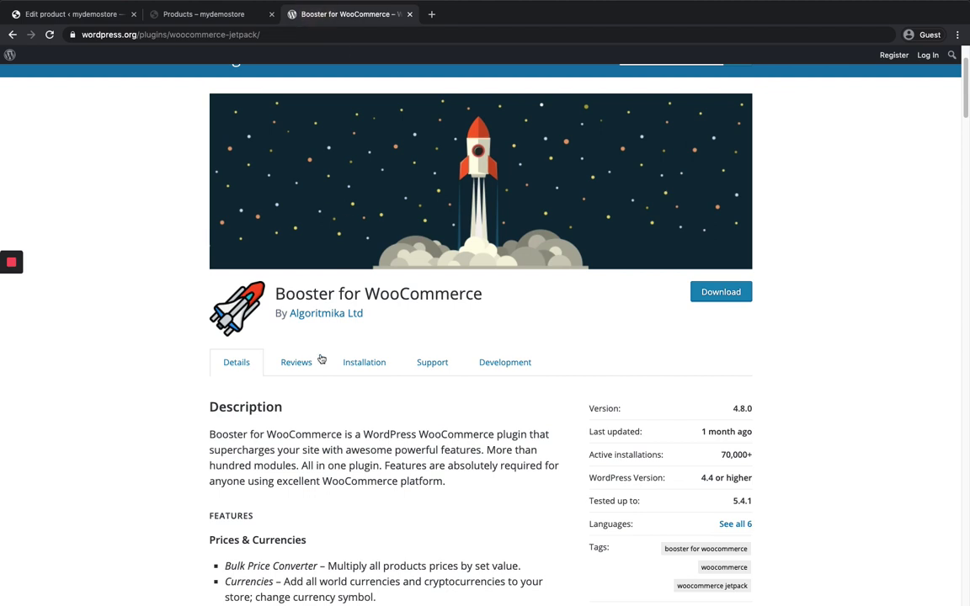